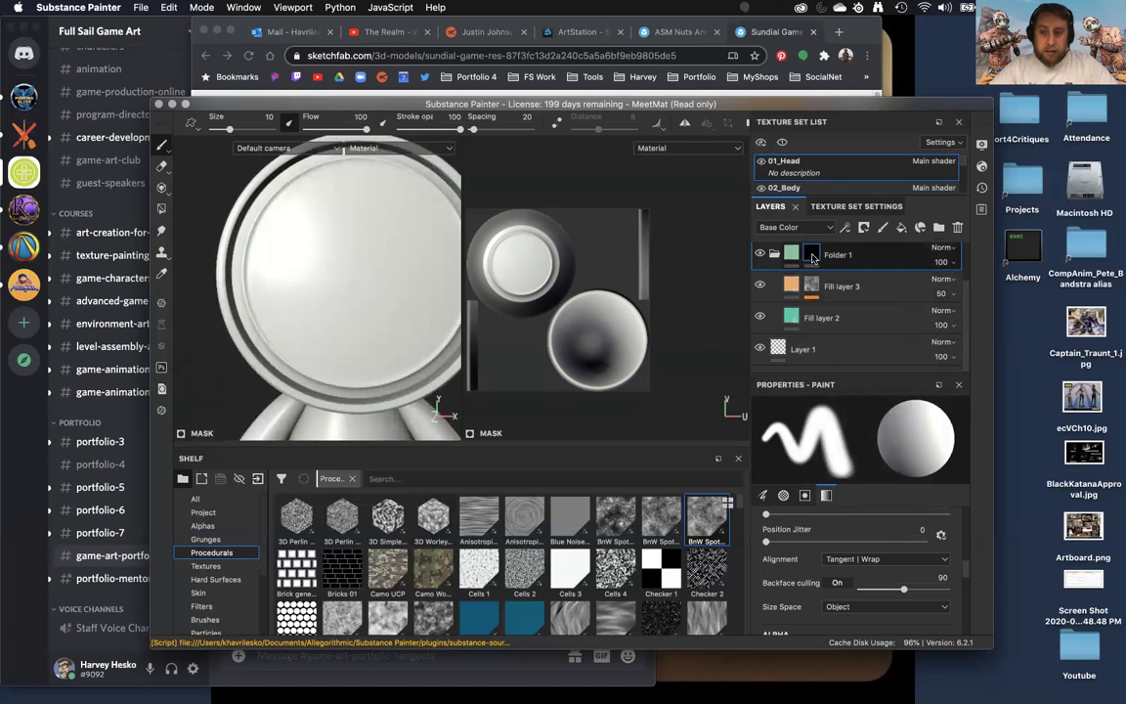
Add a paint effect to Folder 1's black mask
right_click(812, 258)
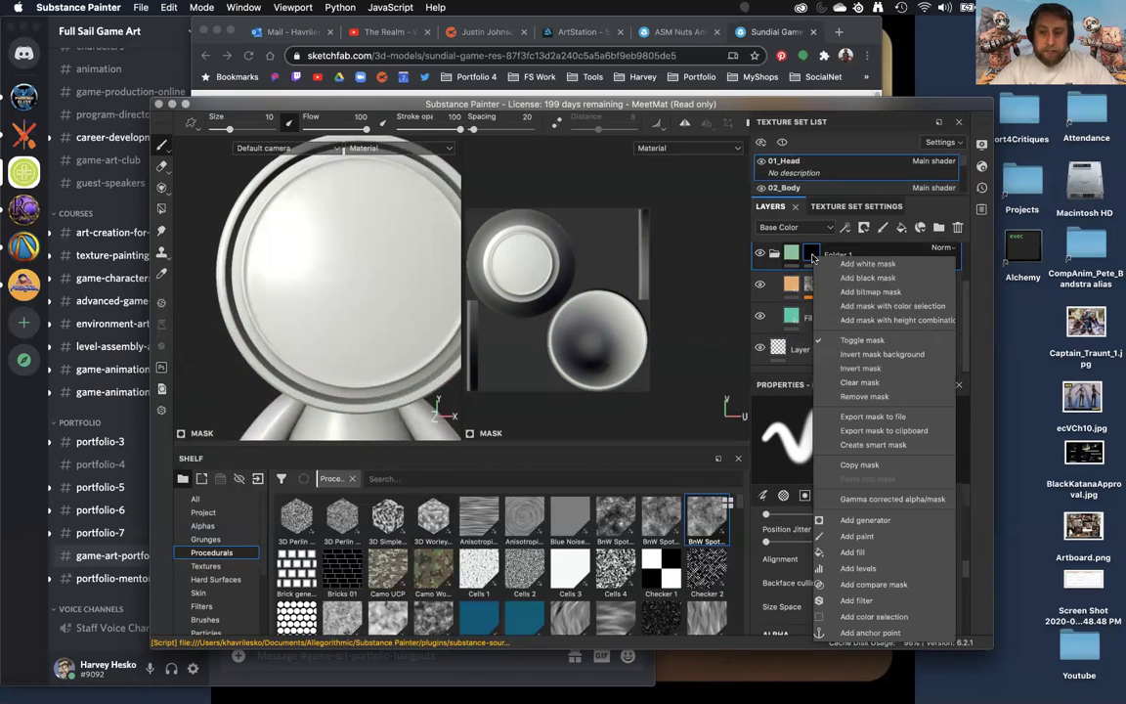
click(858, 536)
alt+middle_drag(475, 338, 516, 339)
scroll(515, 339, up, 2)
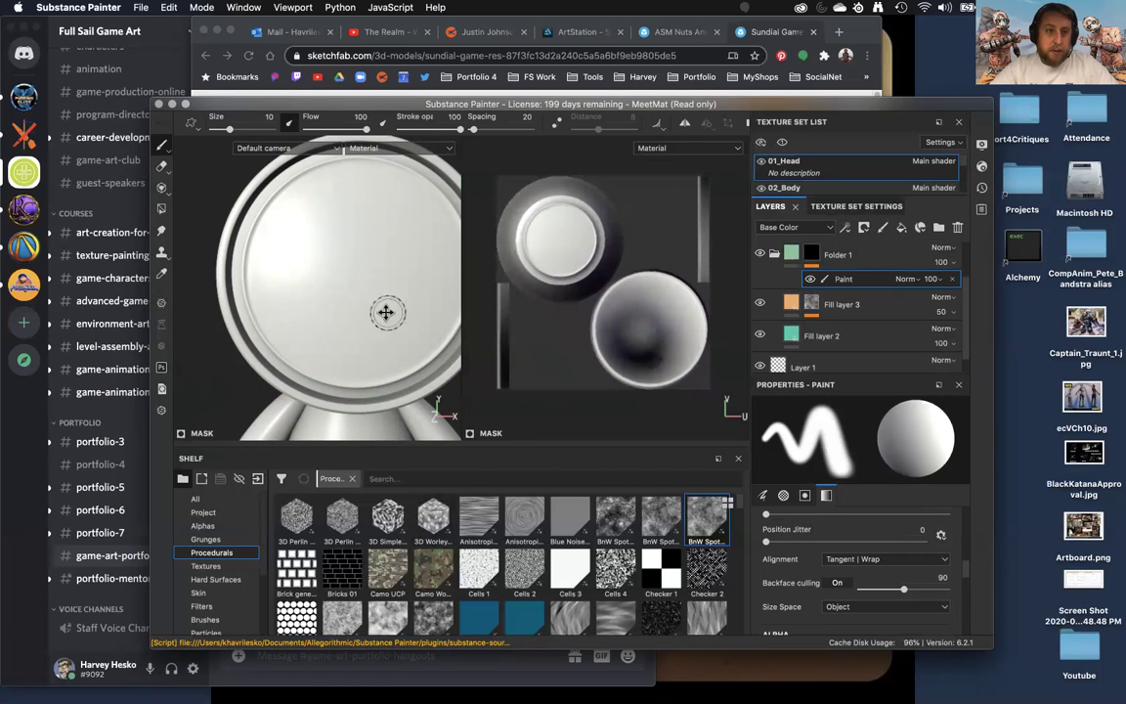
alt+middle_drag(386, 313, 352, 313)
Examine the head's mesh faces with the Polygon Fill tool and review its fill modes
click(161, 208)
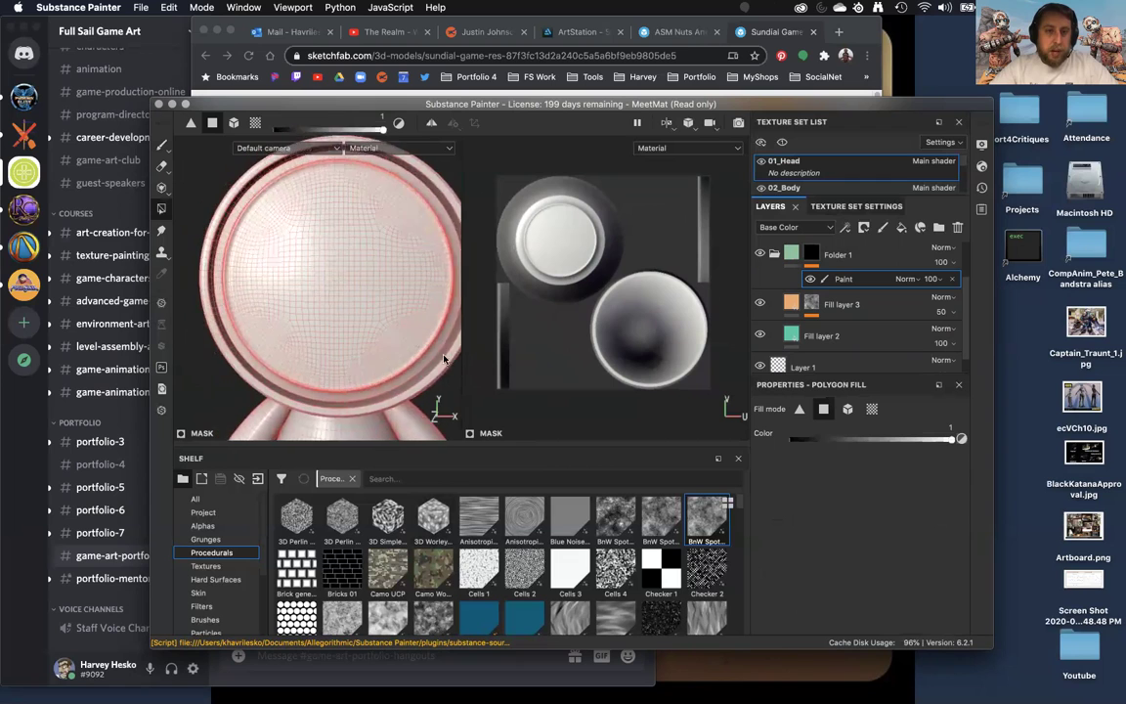
scroll(350, 259, down, 3)
scroll(347, 270, up, 3)
alt+drag(369, 314, 348, 337)
alt+middle_drag(348, 337, 357, 408)
alt+right_drag(357, 408, 380, 293)
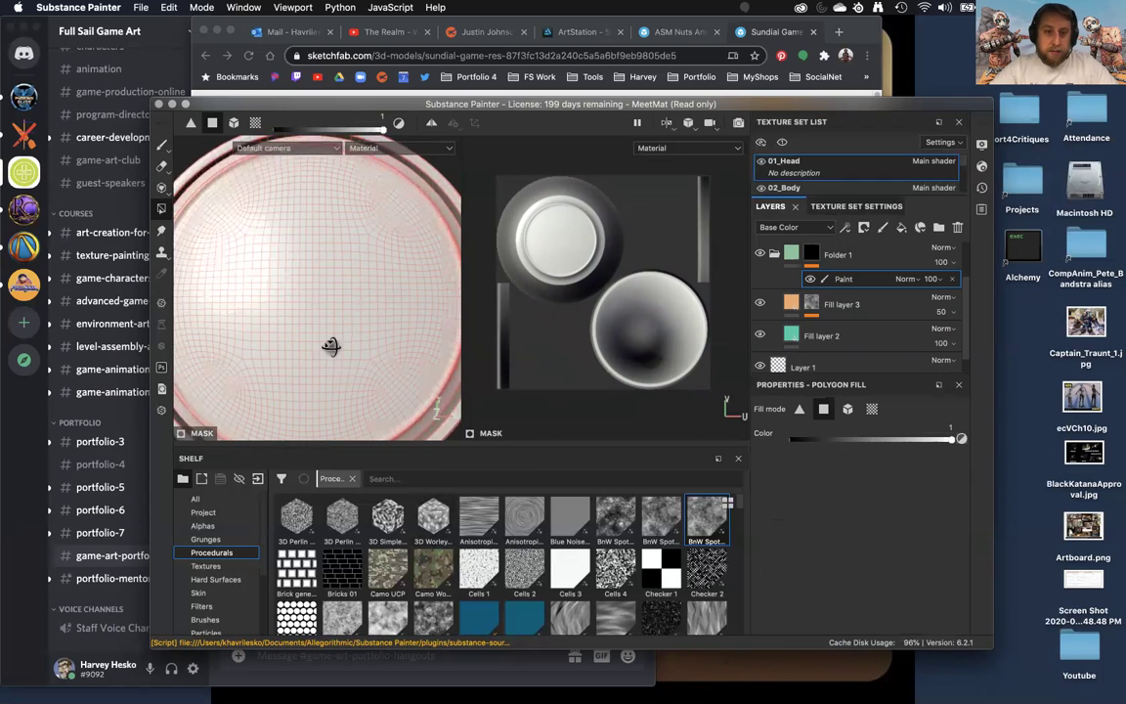
alt+middle_drag(331, 347, 373, 344)
alt+drag(372, 344, 362, 258)
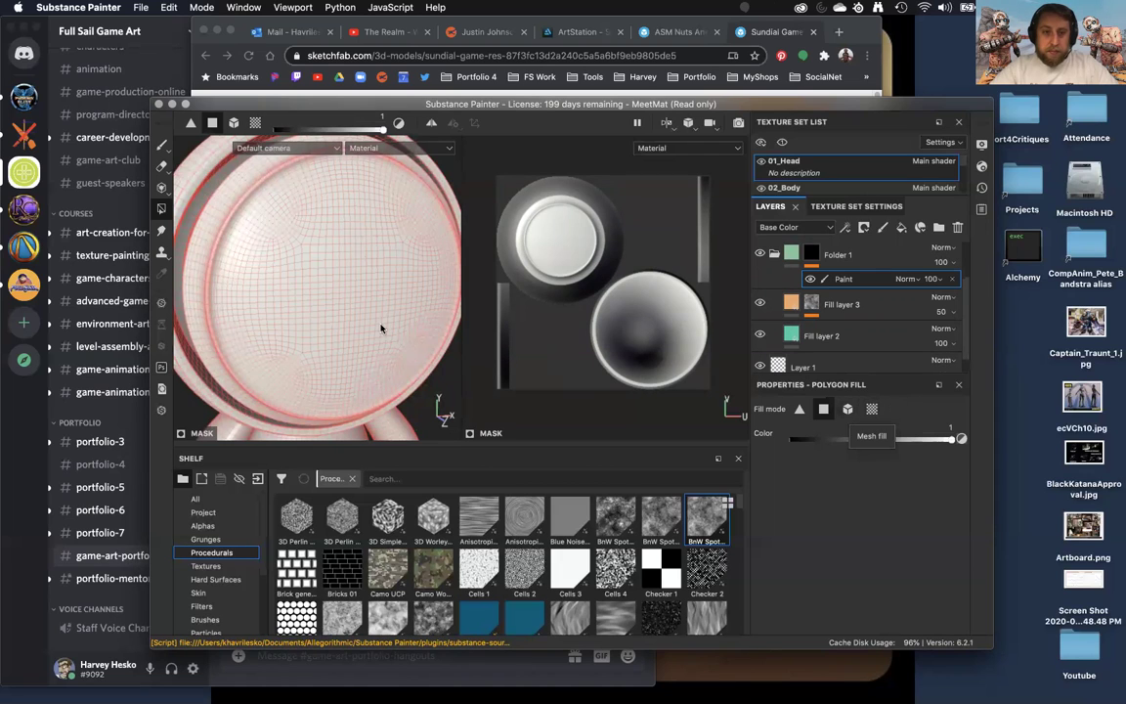
scroll(380, 304, down, 5)
alt+drag(380, 305, 326, 234)
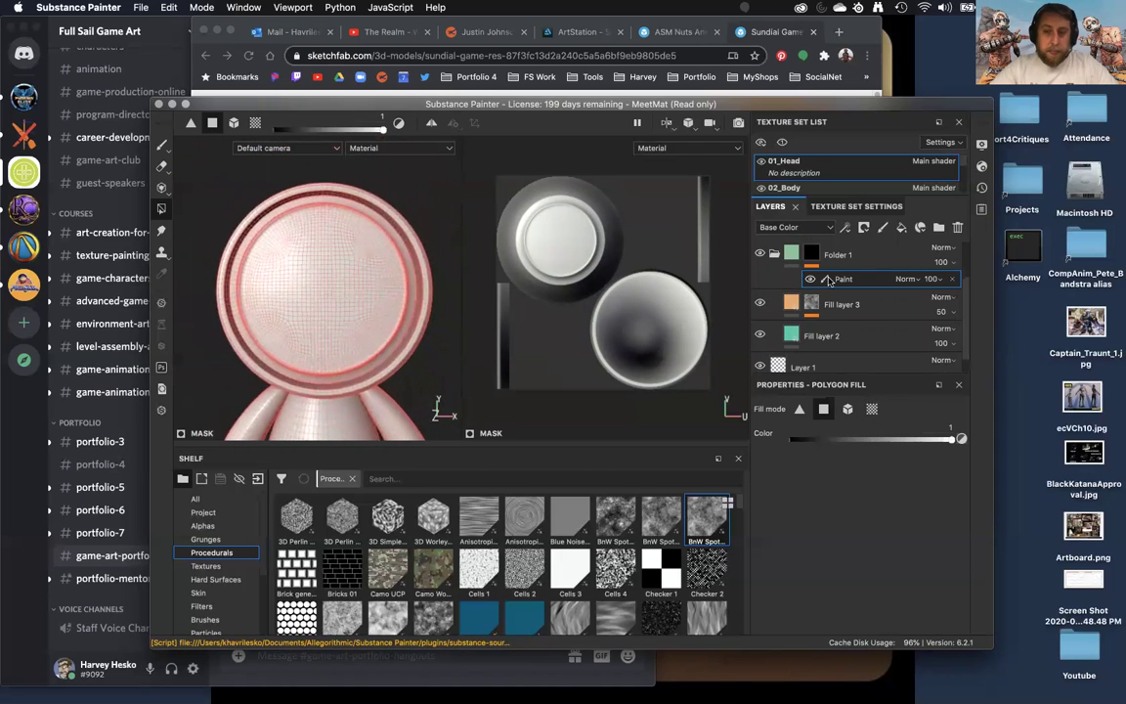
Switch to the Paint brush for the mask's paint effect and set its alpha hardness to 1
click(163, 152)
alt+middle_drag(367, 318, 388, 302)
mouse_move(385, 305)
alt+right_down()
mouse_move(378, 317)
mouse_move(372, 294)
alt+right_up()
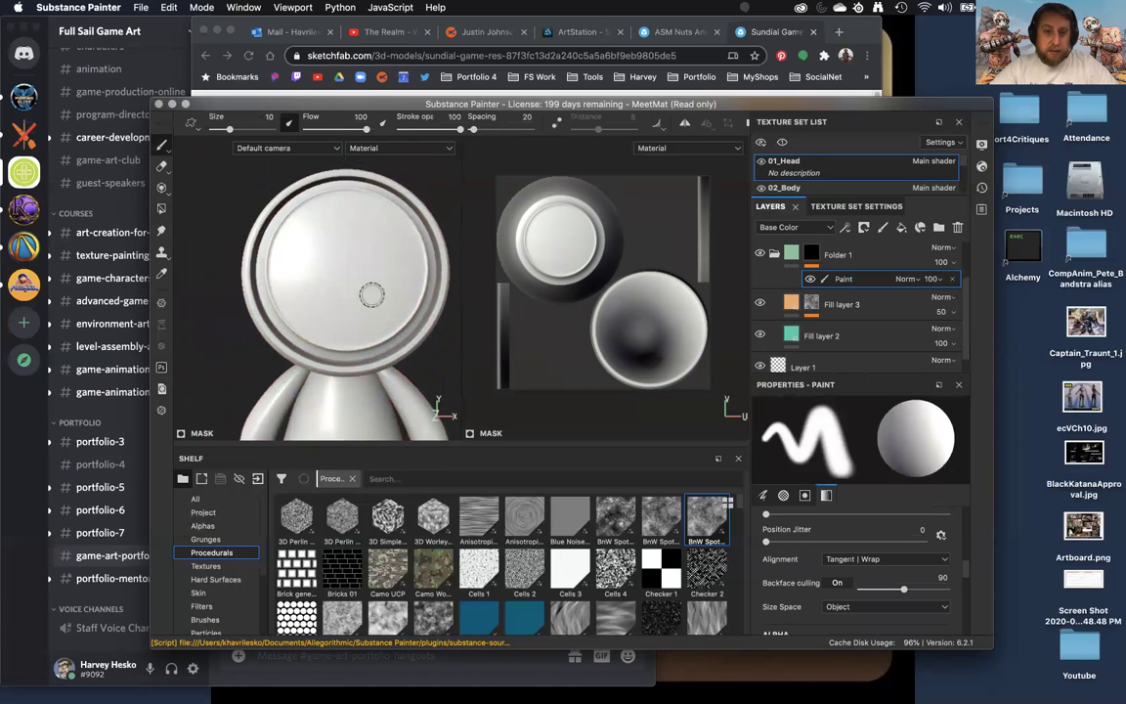
alt+drag(371, 295, 366, 302)
scroll(919, 567, down, 5)
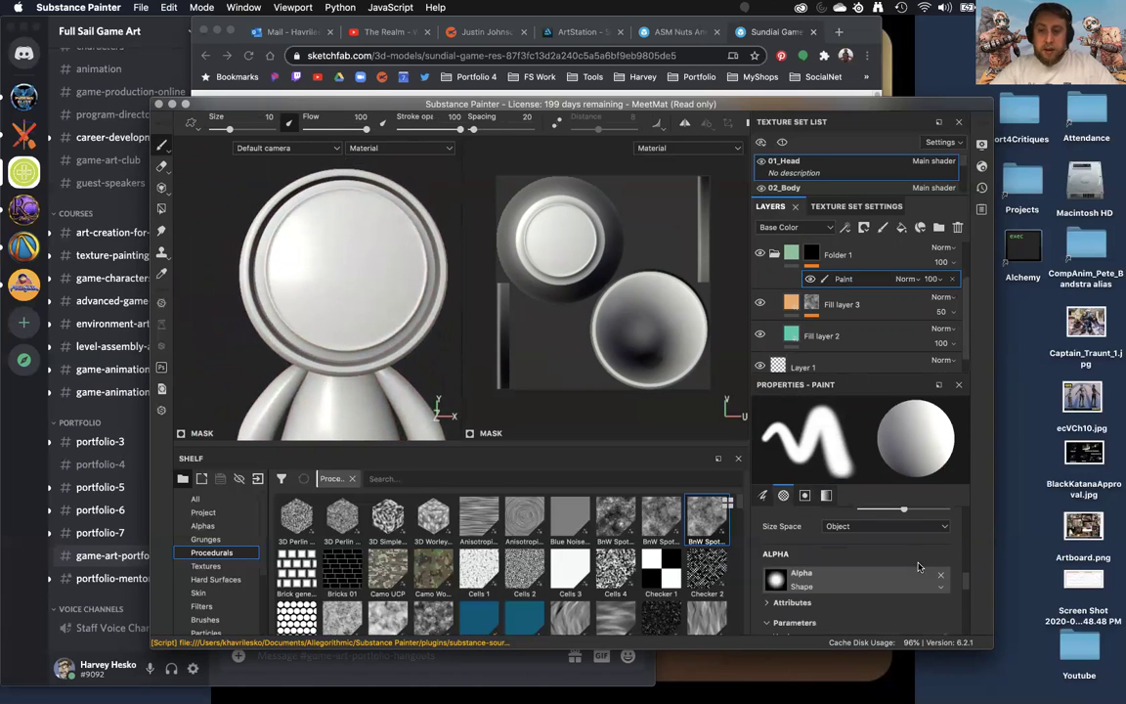
drag(800, 568, 973, 566)
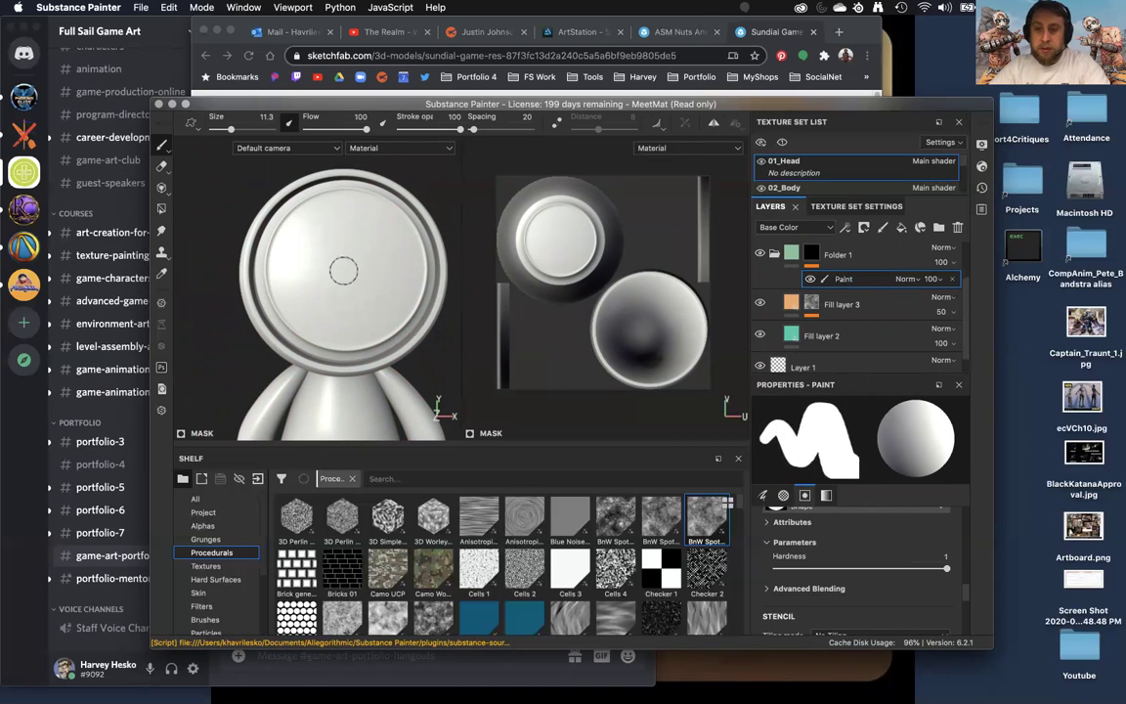
Enlarge the brush to a size of 63.28 and stamp white into Folder 1's mask over the head's front disc
ctrl+right_drag(345, 266, 407, 266)
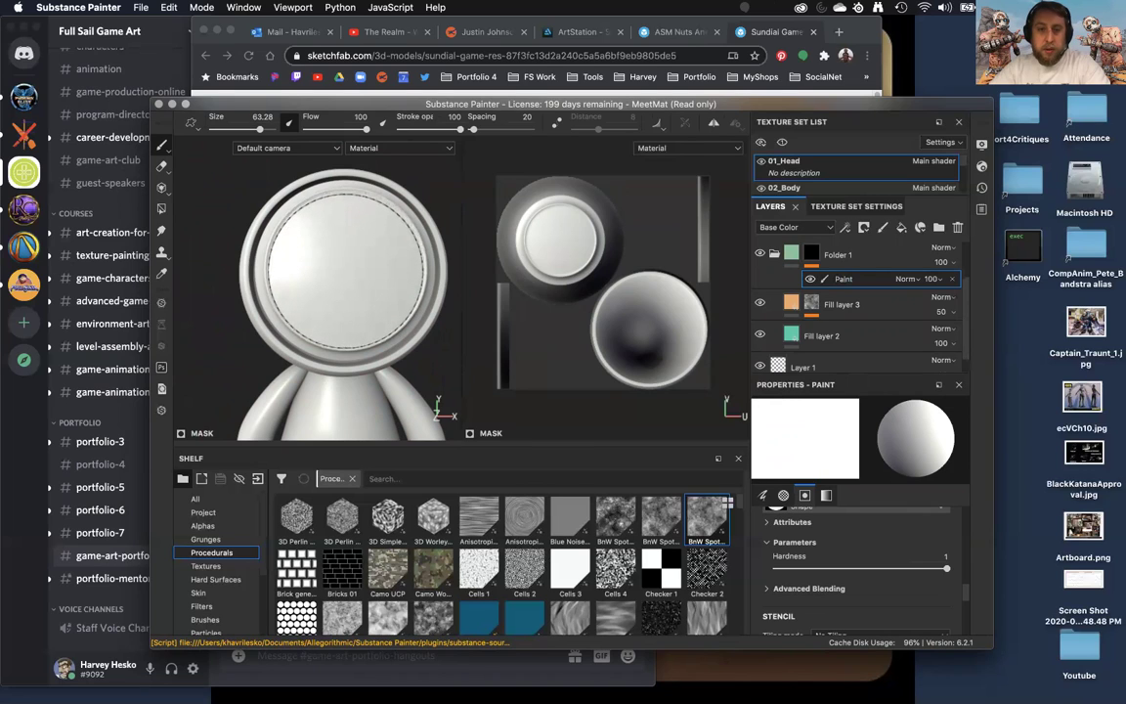
scroll(857, 529, down, 5)
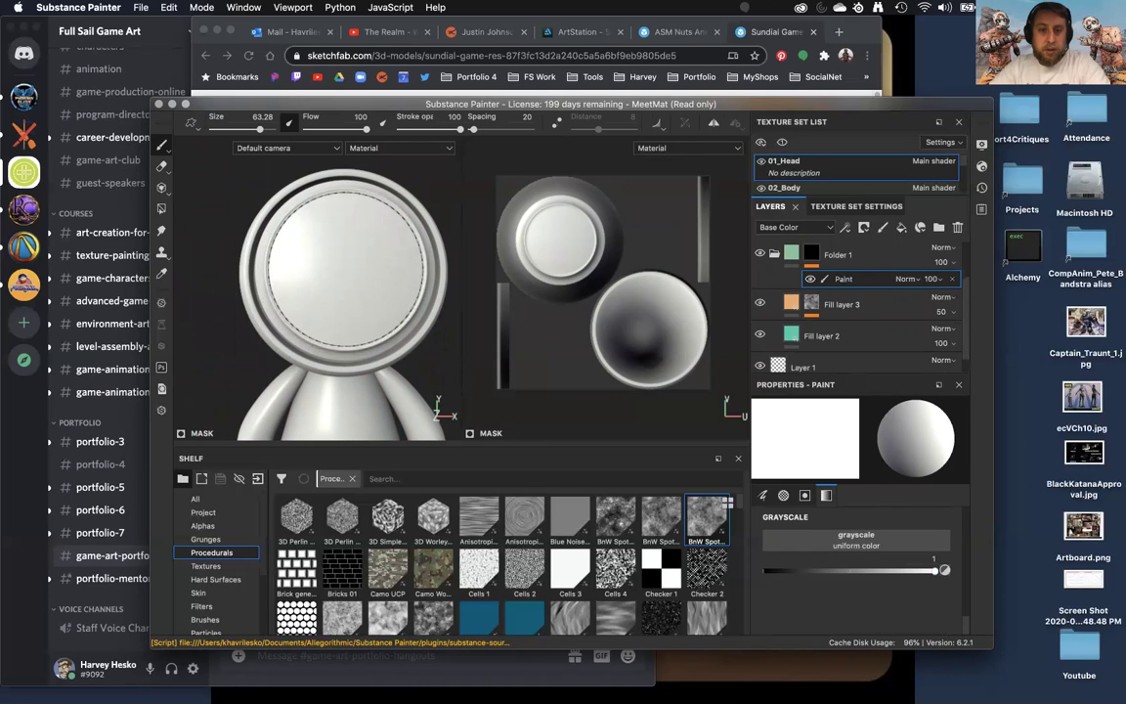
click(343, 265)
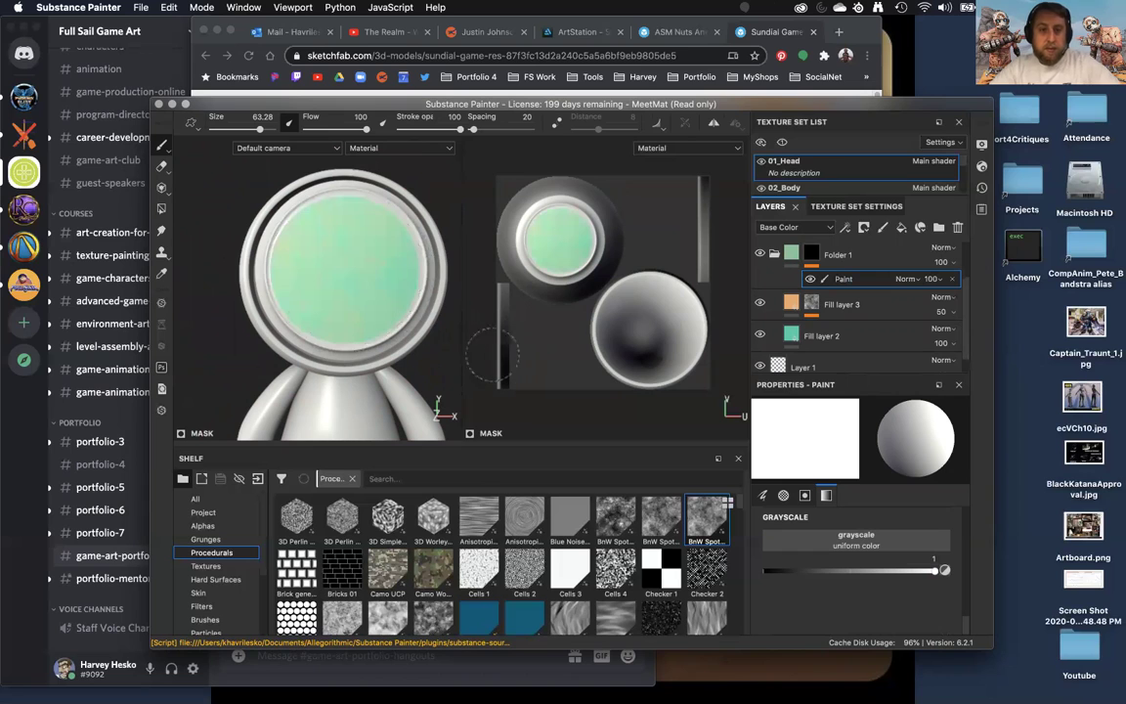
Undo the mask stamp on the head's front disc and reapply it from a straight front view
alt+right_drag(379, 248, 364, 360)
mouse_move(364, 360)
alt+middle_down()
mouse_move(342, 289)
mouse_move(381, 357)
alt+middle_up()
alt+right_drag(381, 357, 388, 278)
alt+drag(388, 279, 281, 312)
alt+right_drag(282, 311, 315, 262)
alt+middle_drag(315, 262, 320, 219)
alt+shift+drag(320, 219, 323, 281)
alt+right_drag(323, 281, 335, 403)
key(super+z)
mouse_move(293, 281)
alt+mouse_down()
mouse_move(324, 310)
mouse_move(299, 310)
alt+mouse_up()
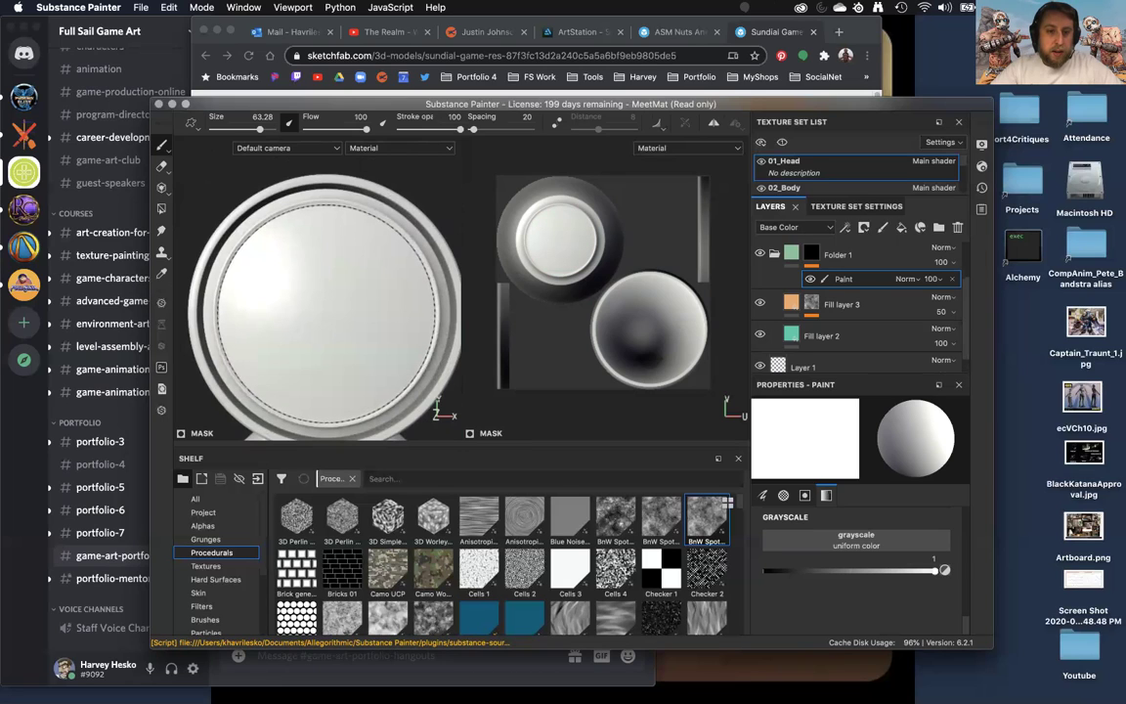
key(ctrl+z)
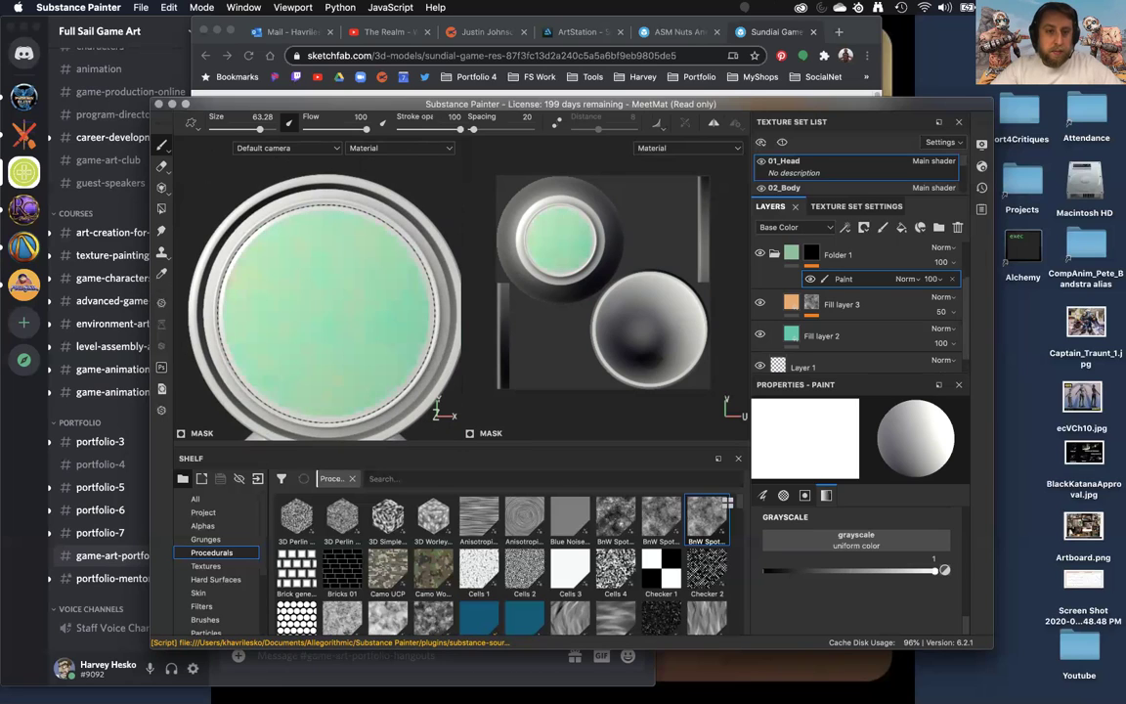
Set the height of Fill layer 3 to 0.1969
scroll(352, 415, up, 3)
alt+drag(352, 311, 379, 360)
scroll(380, 359, up, 3)
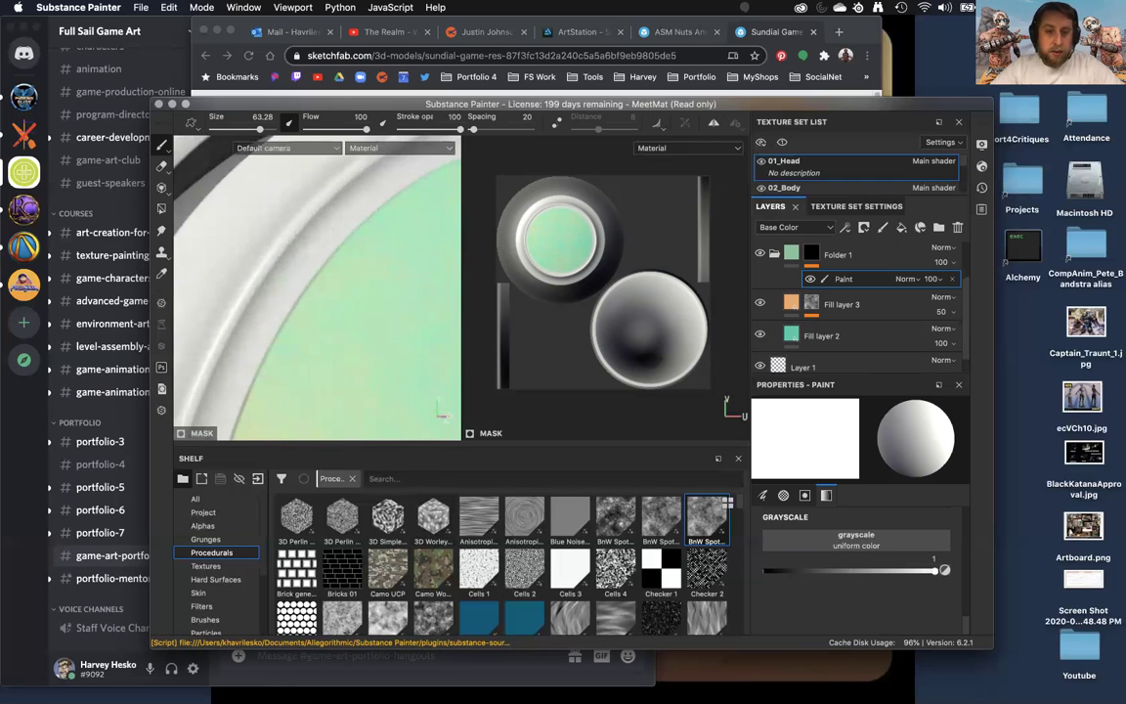
alt+right_drag(247, 138, 260, 245)
alt+middle_drag(316, 236, 240, 118)
alt+right_drag(291, 216, 302, 221)
alt+drag(302, 221, 327, 191)
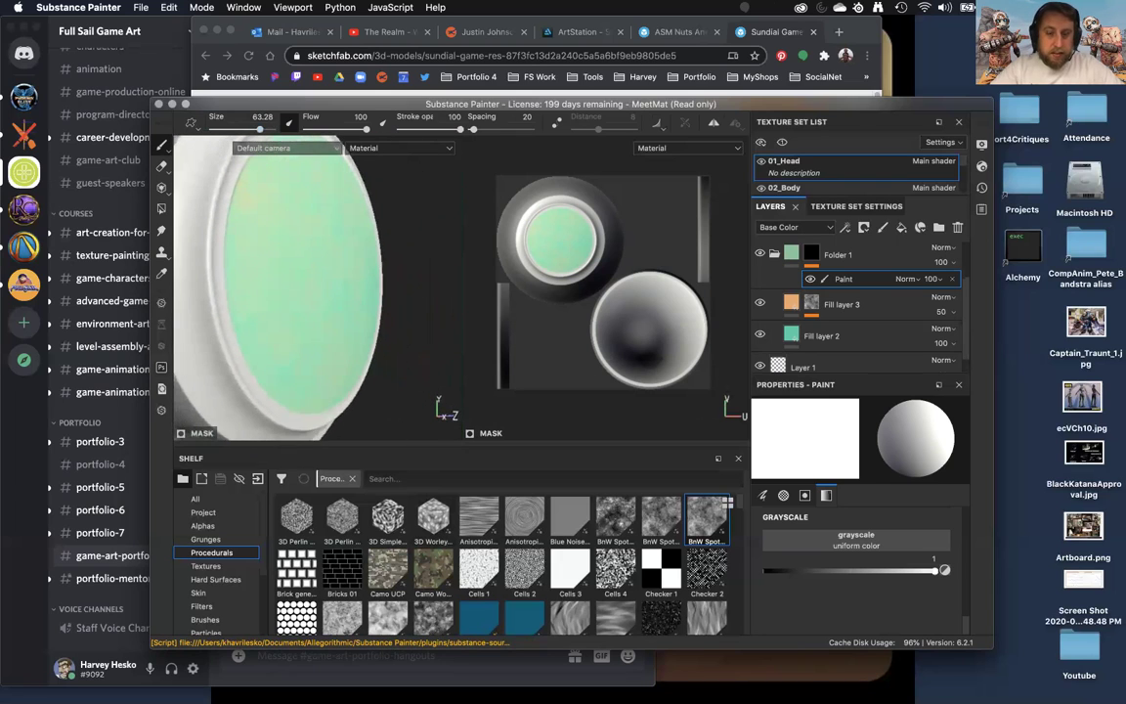
click(836, 304)
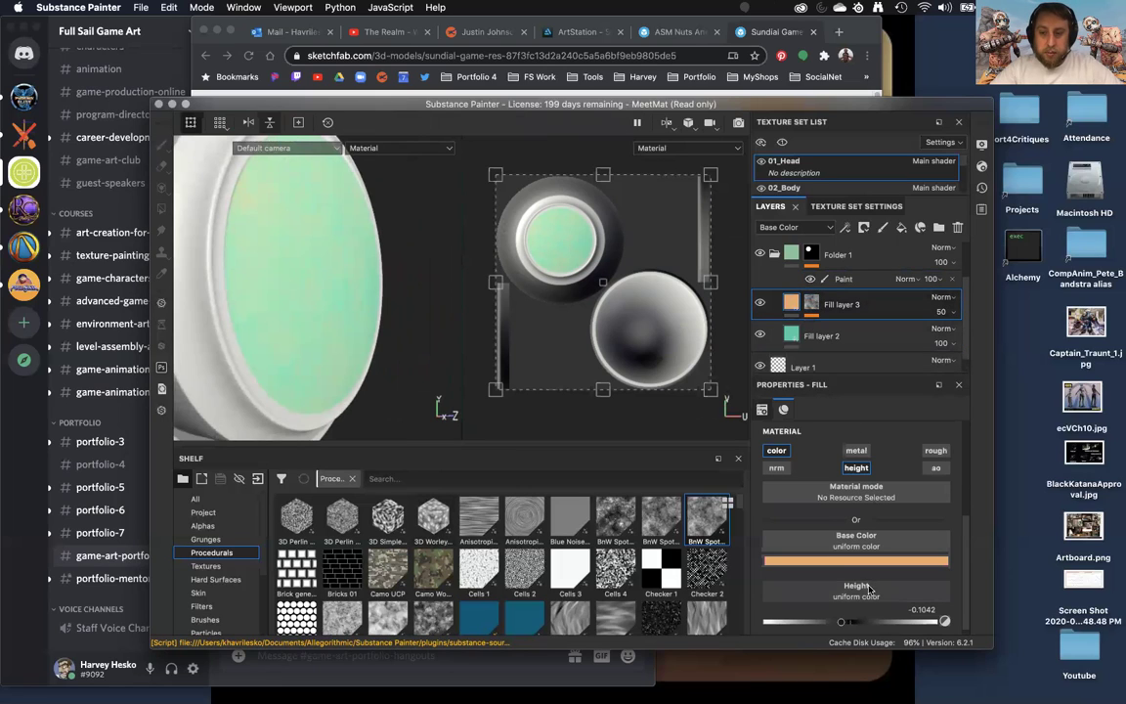
scroll(865, 592, down, 1)
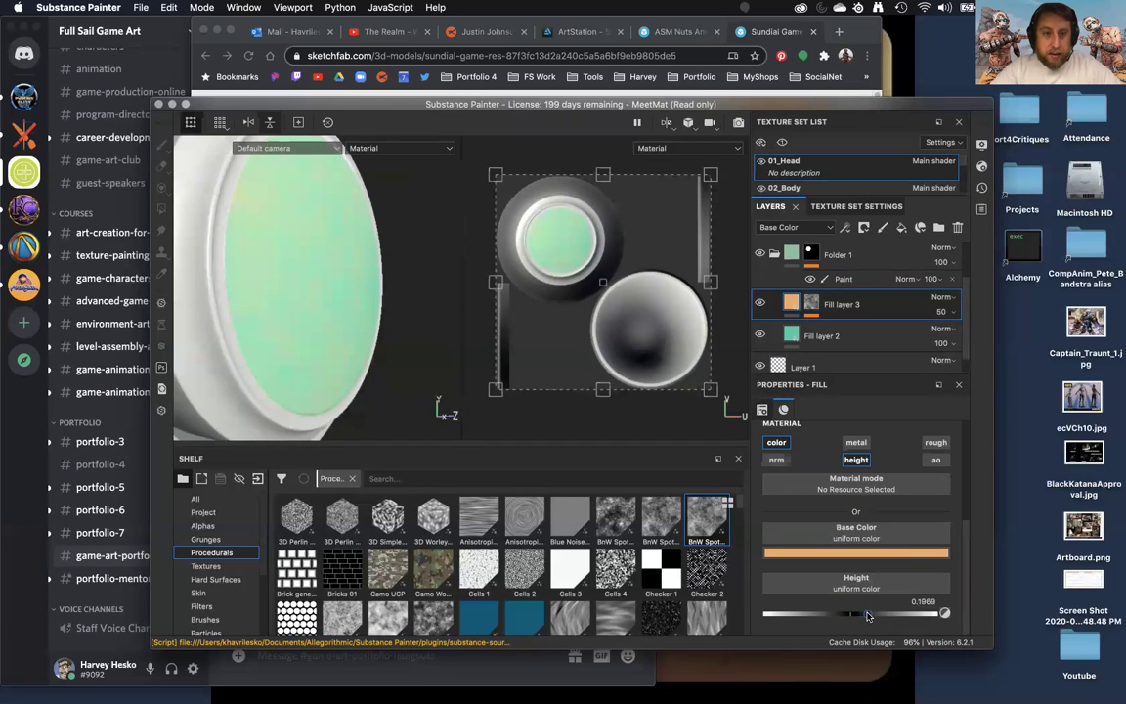
Examine the height effect on the head's front disc from several angles and distances
alt+drag(377, 294, 304, 321)
alt+right_drag(304, 322, 292, 320)
alt+middle_drag(291, 319, 307, 229)
alt+right_drag(307, 229, 316, 347)
alt+drag(314, 347, 314, 317)
alt+right_drag(314, 317, 339, 317)
alt+middle_drag(340, 317, 321, 258)
alt+right_drag(322, 258, 355, 269)
alt+drag(355, 269, 323, 260)
mouse_move(324, 262)
alt+middle_down()
mouse_move(350, 256)
mouse_move(328, 256)
alt+middle_up()
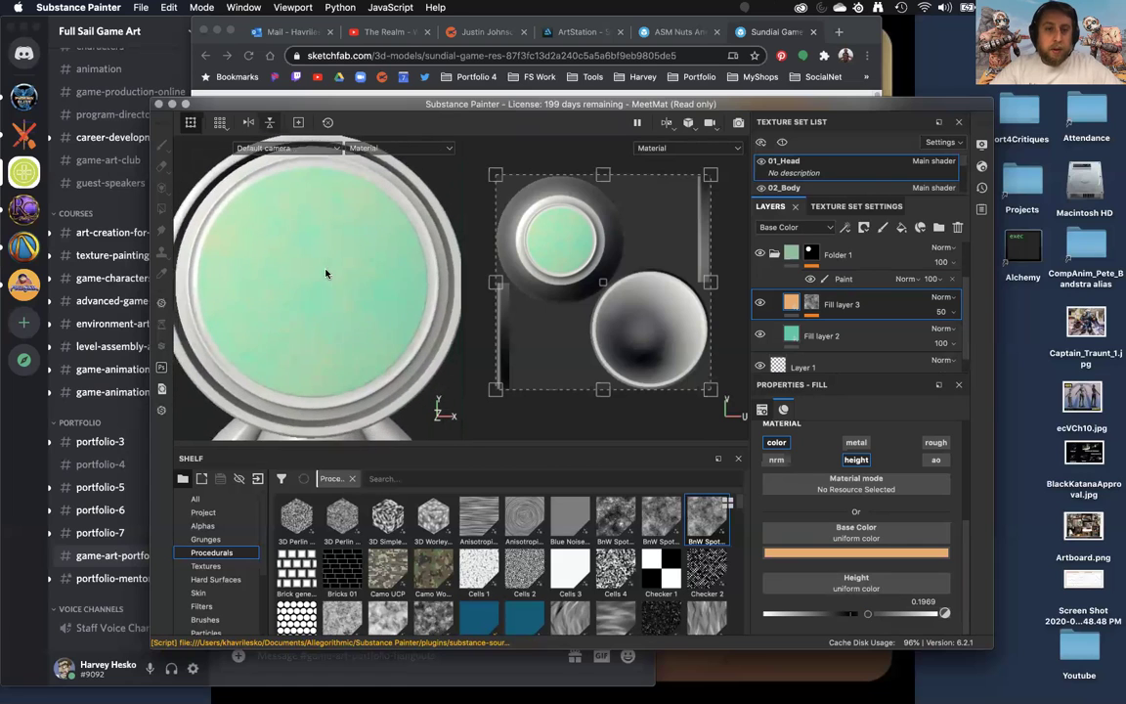
Select the Paint effect in Folder 1's mask
right_click(874, 284)
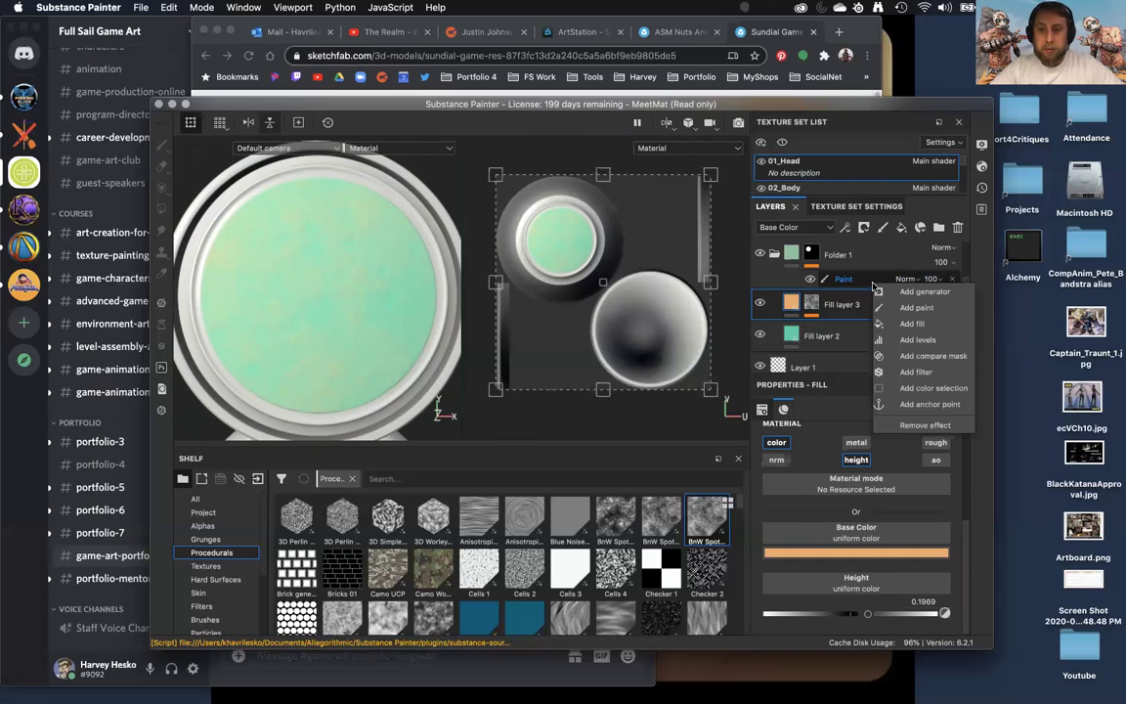
click(864, 281)
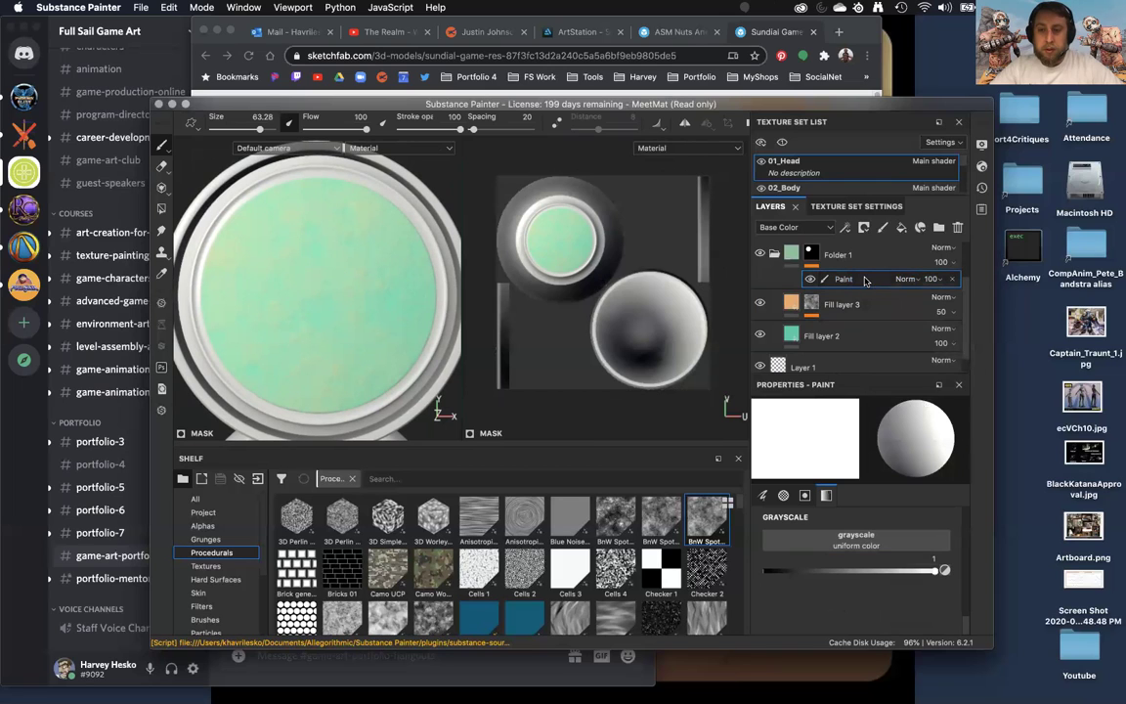
alt+right_drag(344, 320, 334, 291)
mouse_move(334, 290)
alt+mouse_down()
mouse_move(413, 302)
mouse_move(405, 327)
mouse_move(353, 340)
mouse_move(337, 330)
mouse_move(334, 277)
mouse_move(364, 326)
mouse_move(382, 320)
mouse_move(355, 326)
mouse_move(342, 294)
alt+mouse_up()
mouse_move(343, 293)
alt+right_down()
mouse_move(370, 301)
mouse_move(344, 296)
mouse_move(337, 279)
mouse_move(341, 289)
alt+right_up()
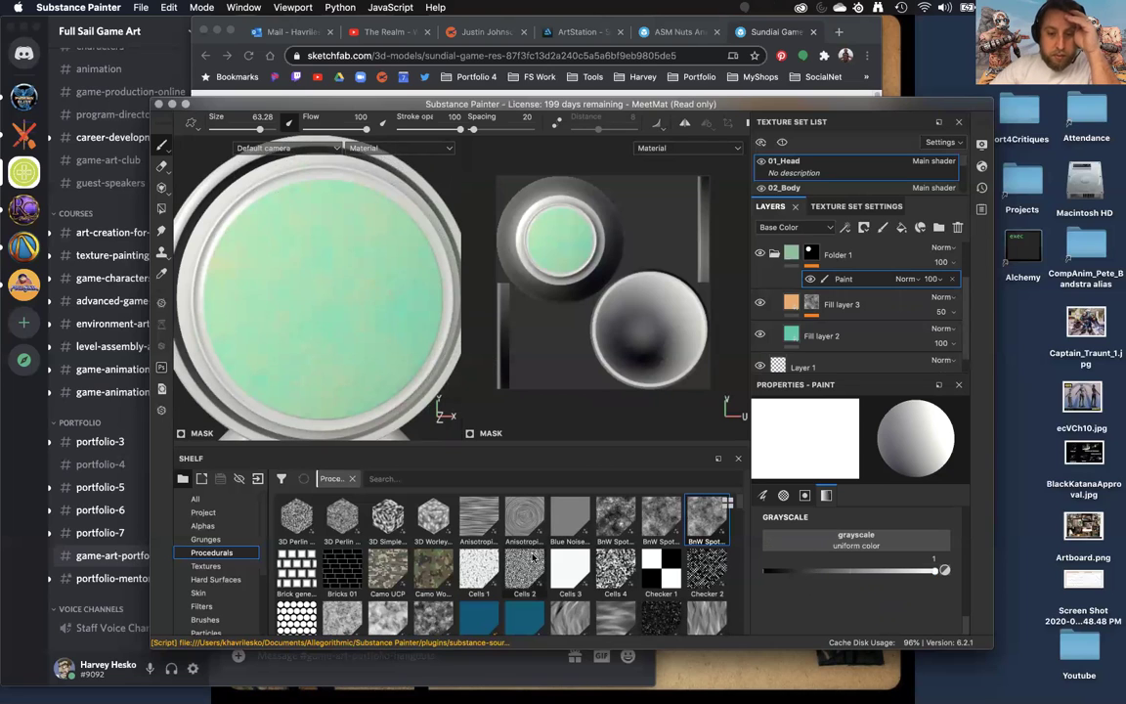
Add a fill effect above Paint in Folder 1's mask and assign it the Grunge Dirt Splats texture
click(205, 540)
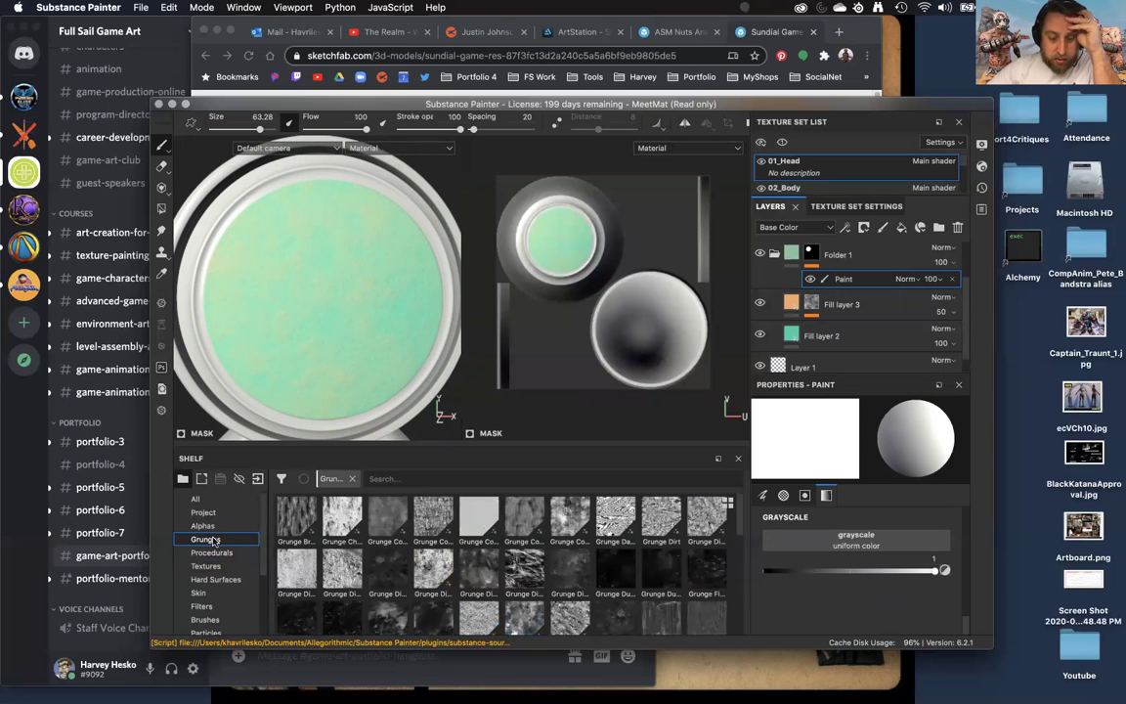
mouse_move(516, 575)
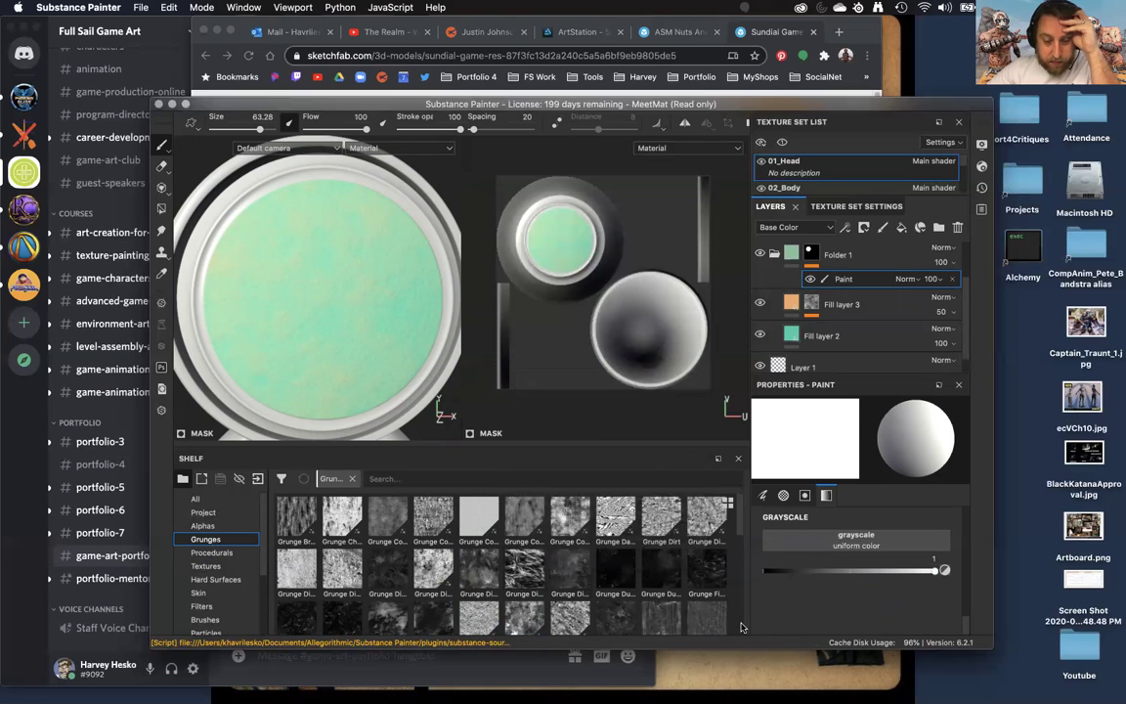
scroll(614, 607, down, 5)
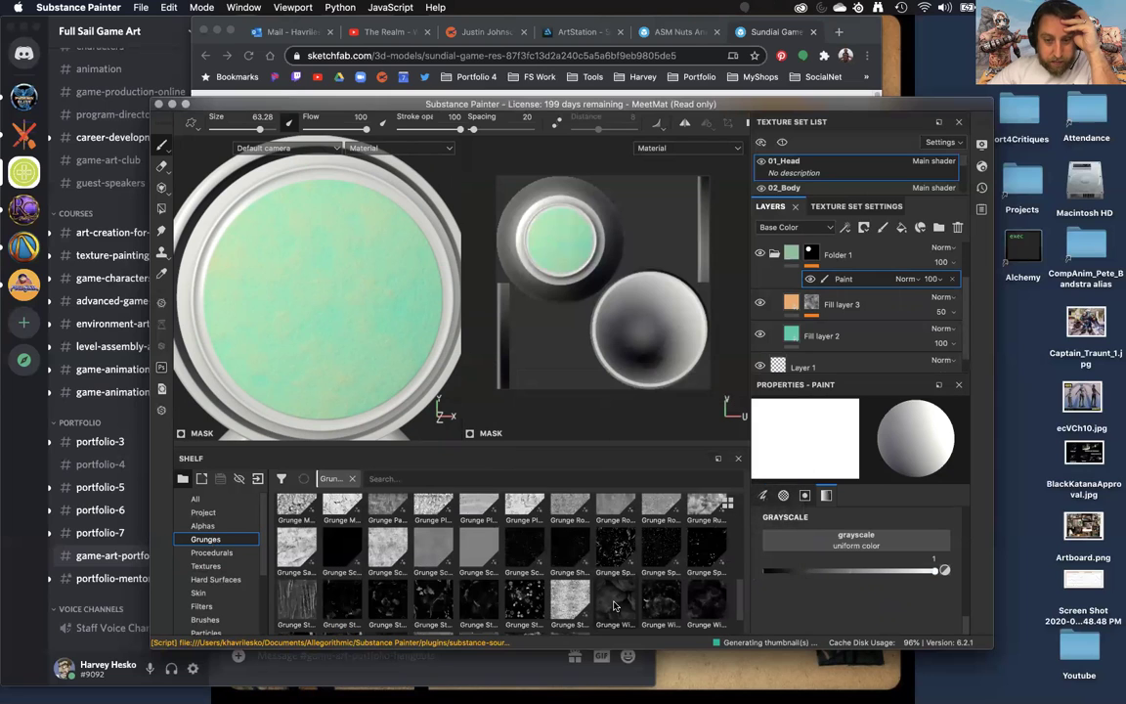
scroll(614, 607, down, 2)
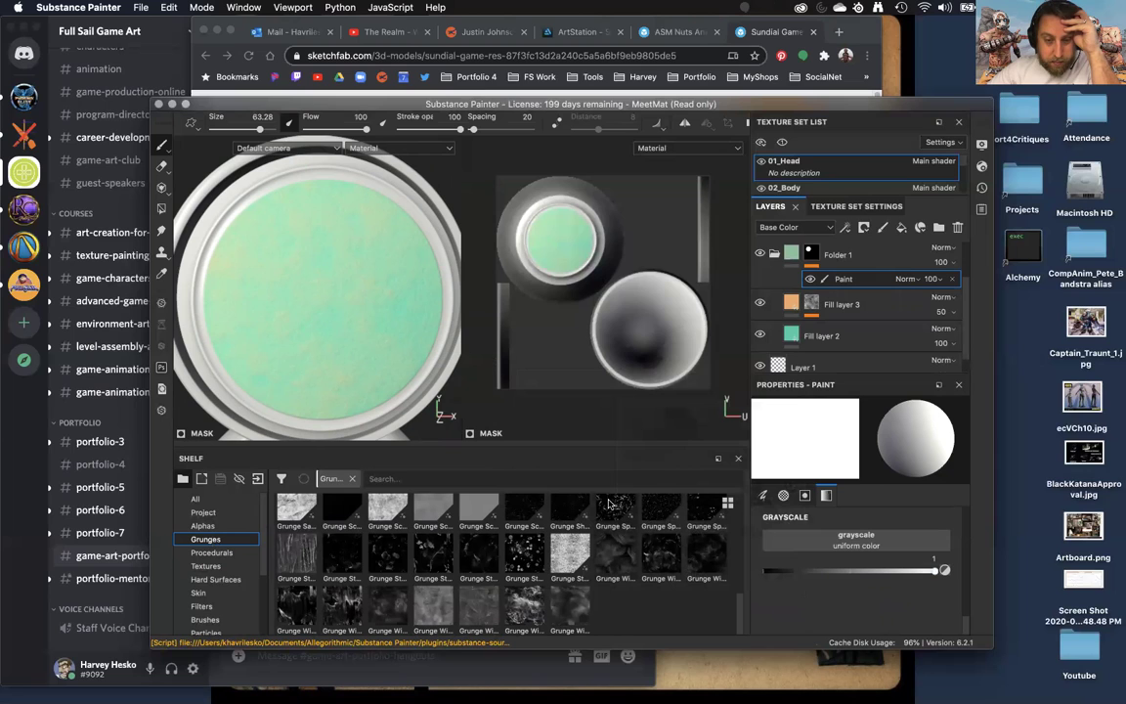
mouse_move(608, 504)
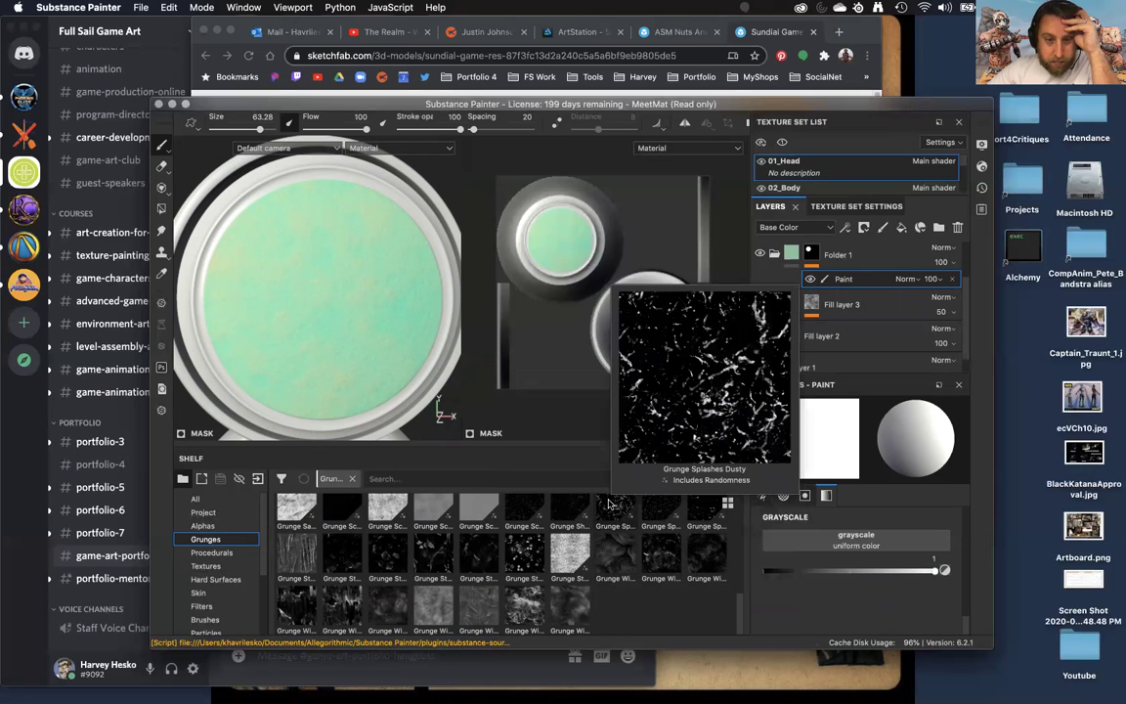
scroll(631, 621, up, 5)
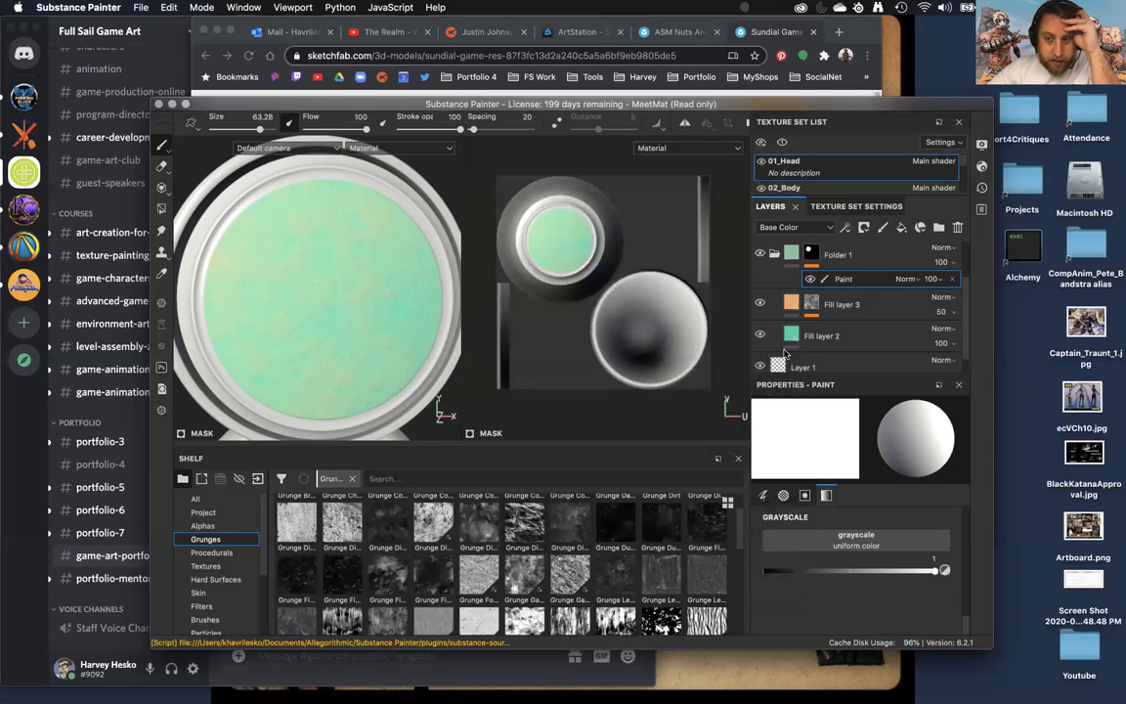
right_click(868, 279)
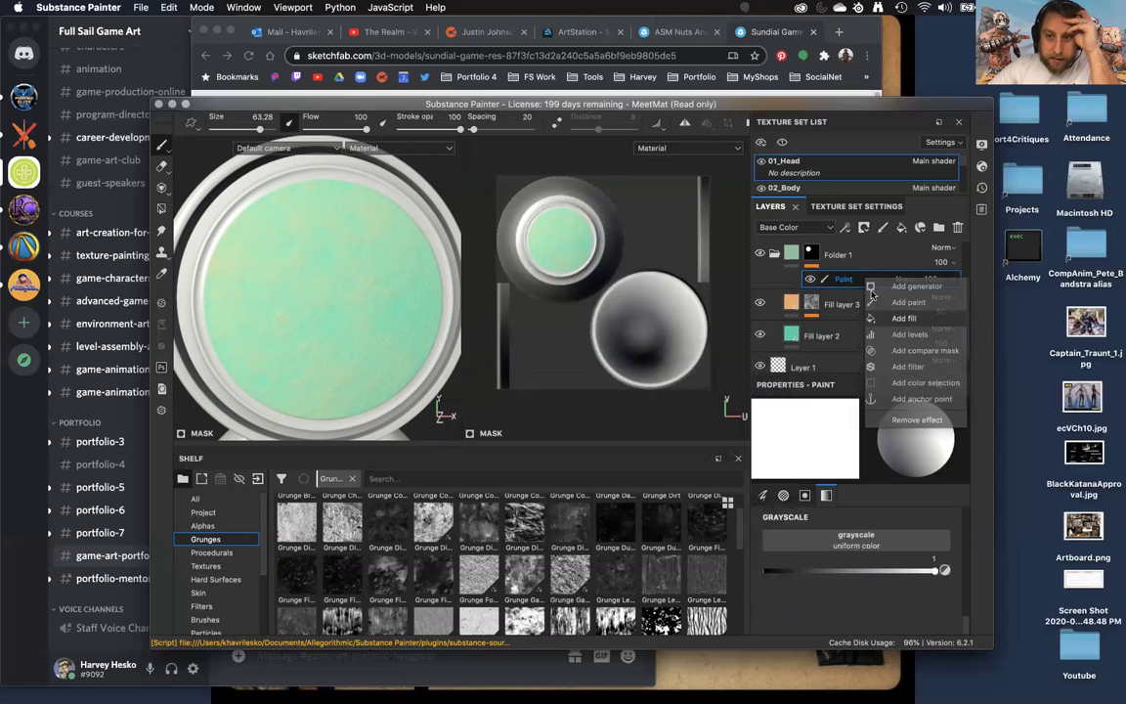
click(904, 317)
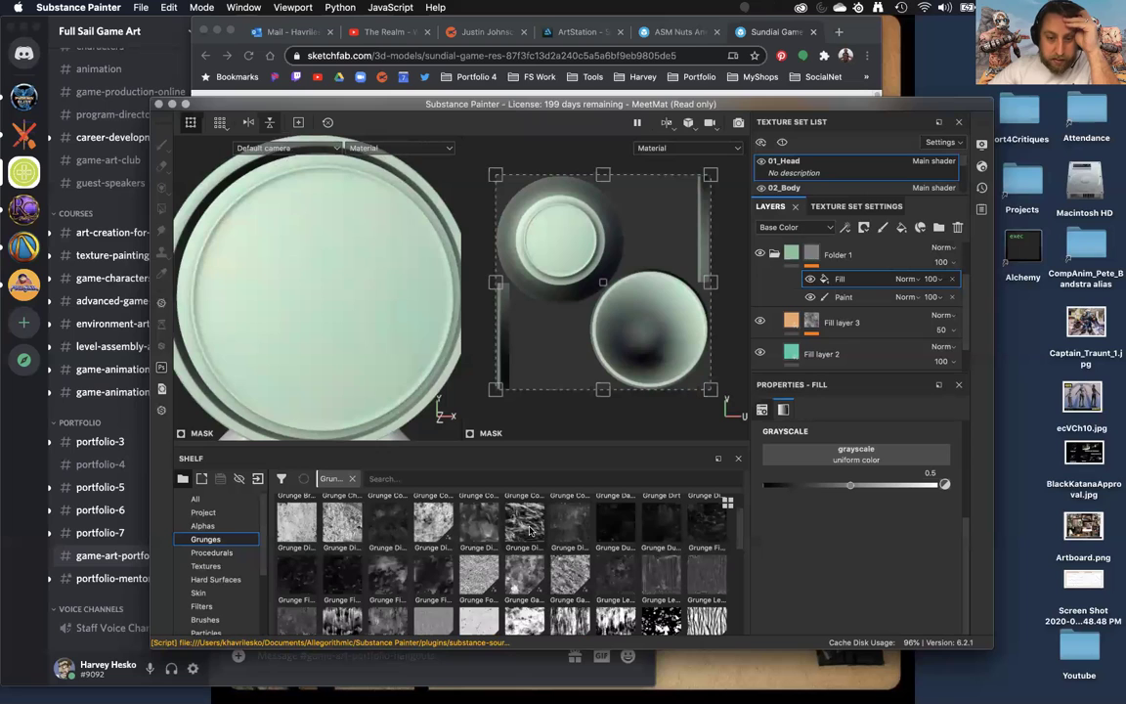
drag(523, 529, 890, 453)
alt+drag(318, 319, 307, 355)
scroll(317, 305, up, 3)
scroll(306, 355, down, 3)
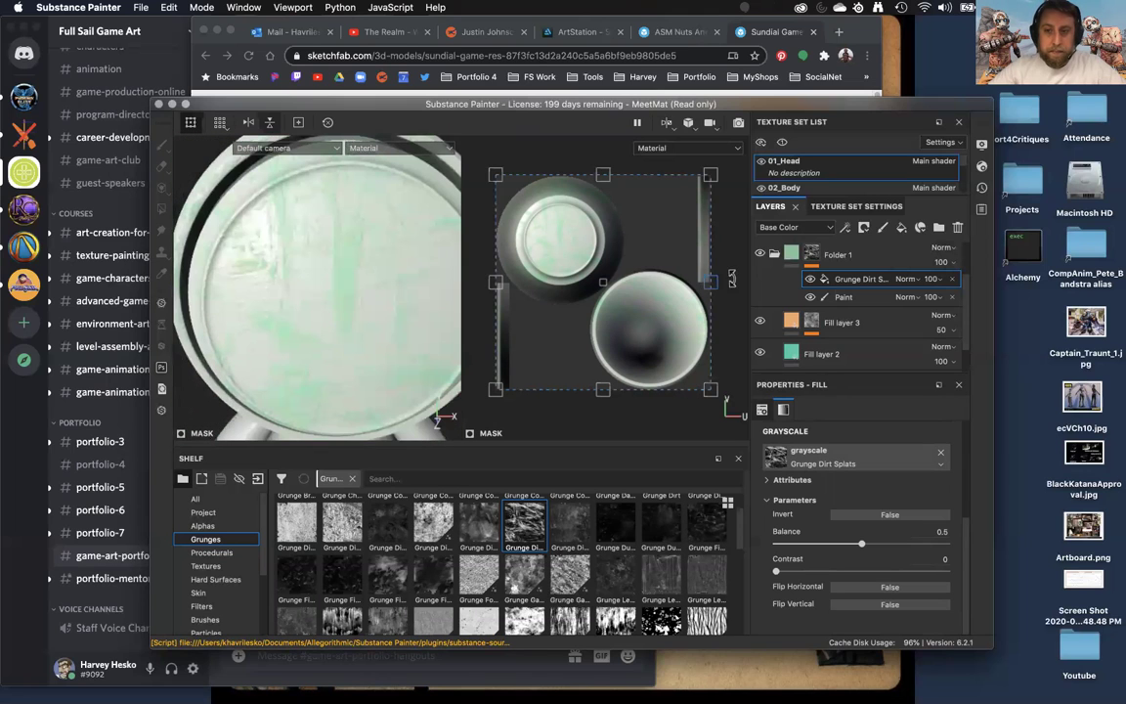
Display Folder 1's mask by itself on the model and examine the grunge pattern around the head
alt+click(810, 257)
mouse_move(245, 298)
alt+mouse_down()
mouse_move(345, 277)
mouse_move(279, 293)
mouse_move(308, 342)
alt+mouse_up()
alt+middle_drag(307, 341, 304, 302)
mouse_move(305, 298)
alt+right_down()
mouse_move(334, 299)
mouse_move(296, 299)
alt+right_up()
alt+drag(296, 299, 322, 296)
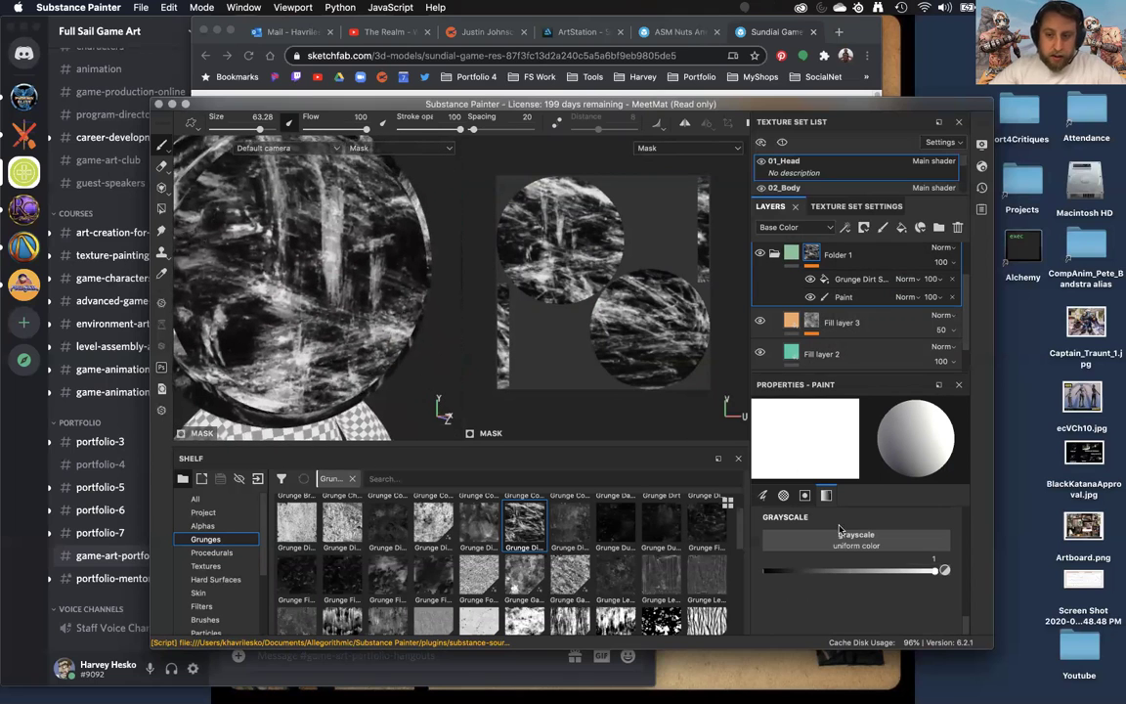
Set Invert to True for the Grunge Dirt Splats fill in Folder 1's mask
click(804, 496)
scroll(854, 538, up, 5)
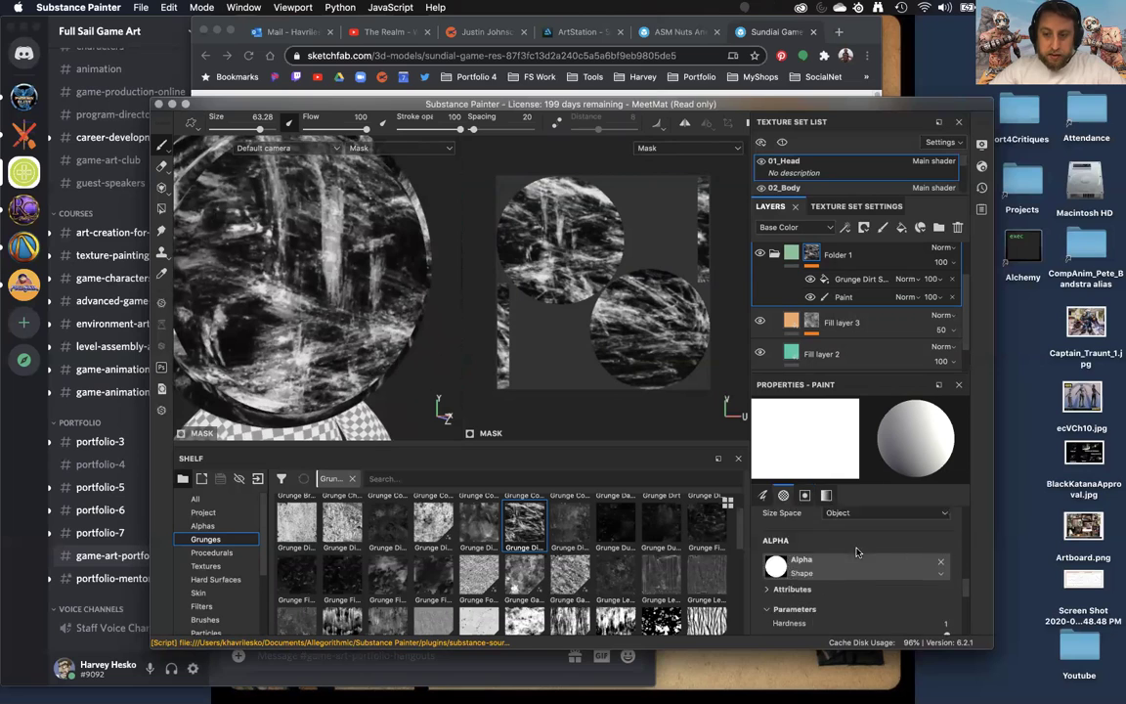
scroll(858, 543, up, 1)
click(860, 281)
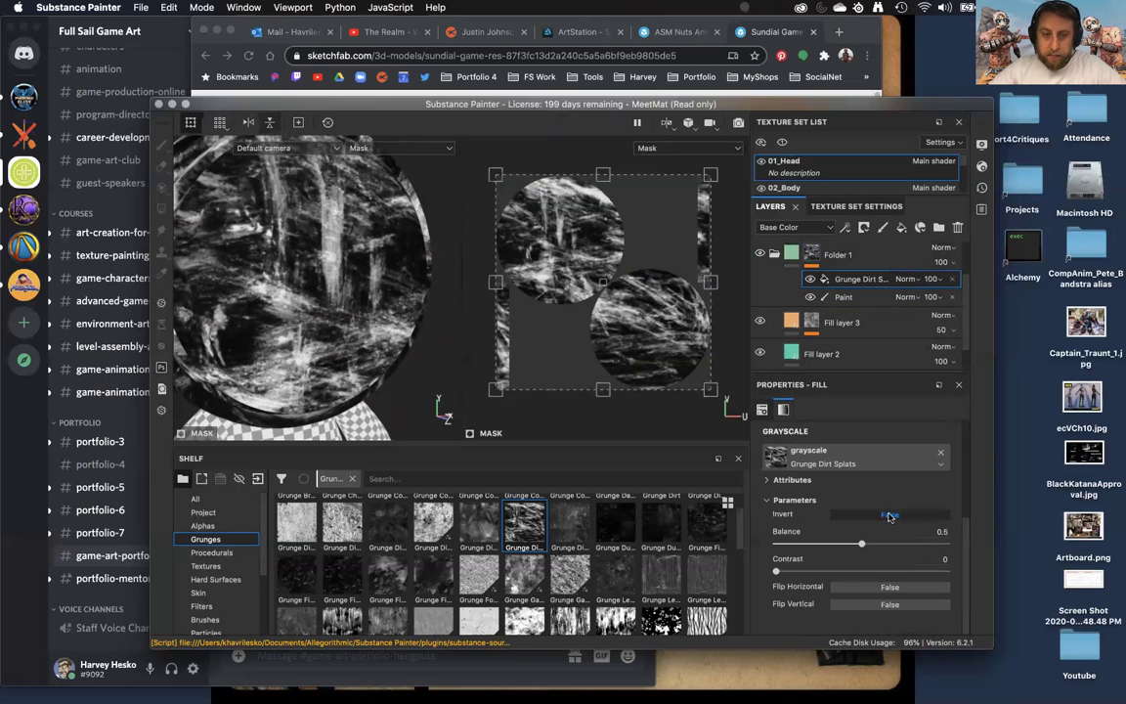
click(890, 516)
alt+middle_drag(316, 317, 368, 338)
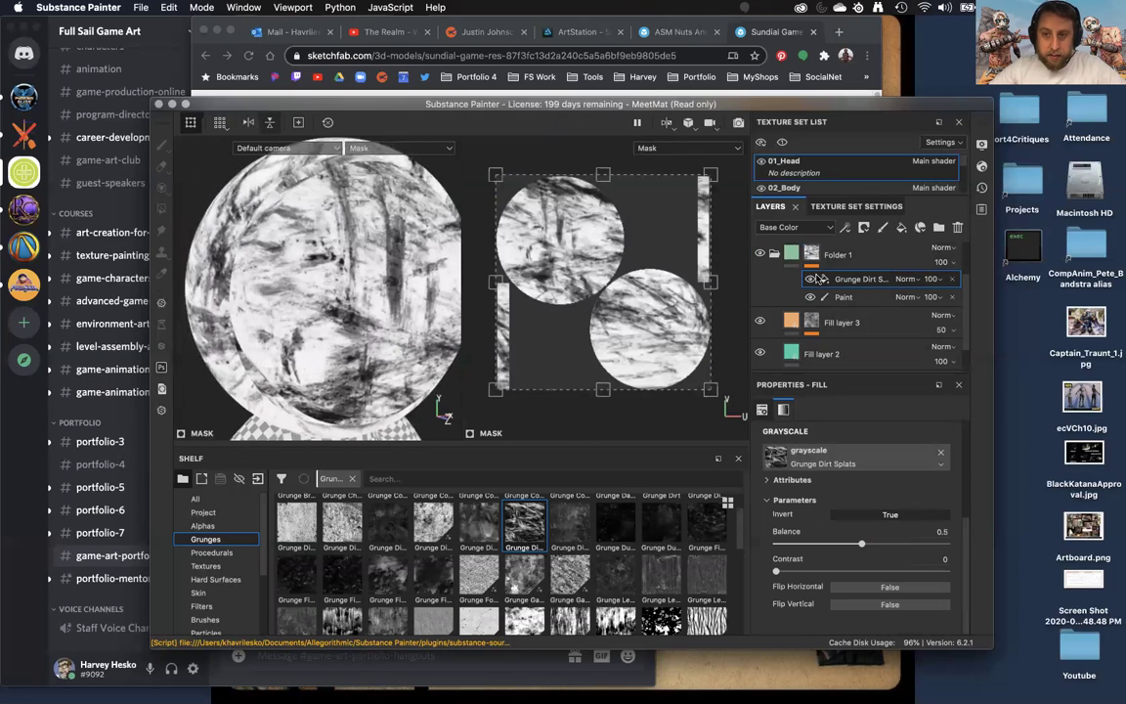
Return from Folder 1's isolated mask to the full material display and view the head from closer up
click(844, 296)
click(795, 252)
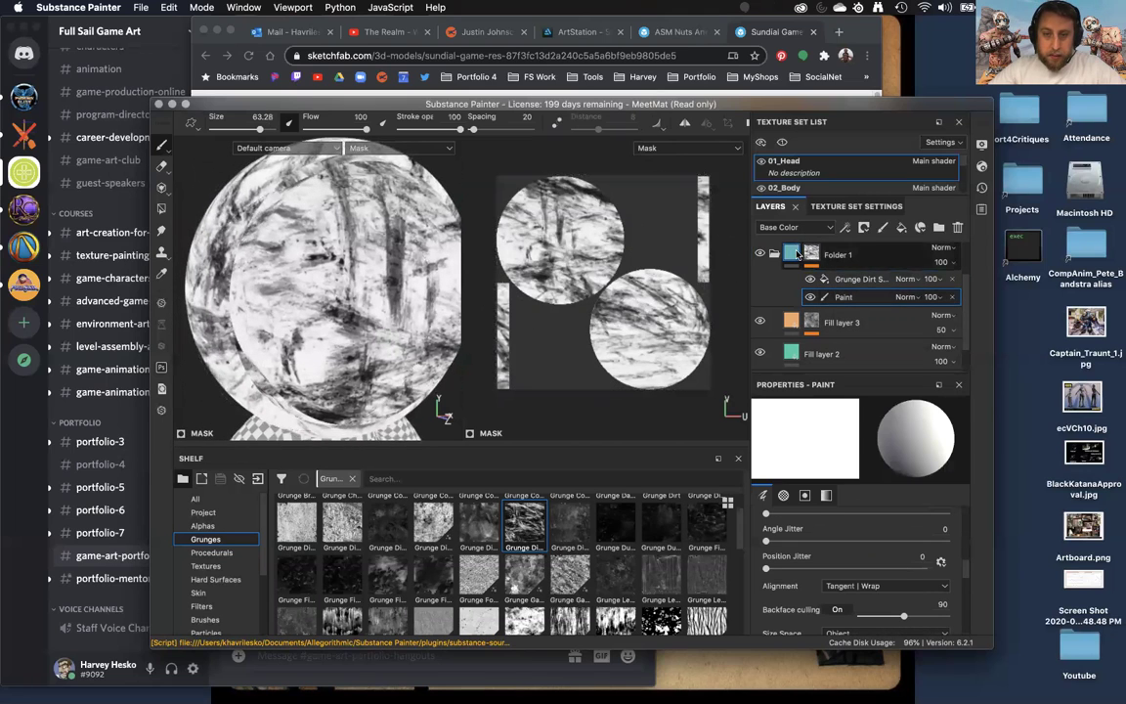
alt+right_drag(360, 300, 348, 332)
alt+drag(347, 333, 330, 285)
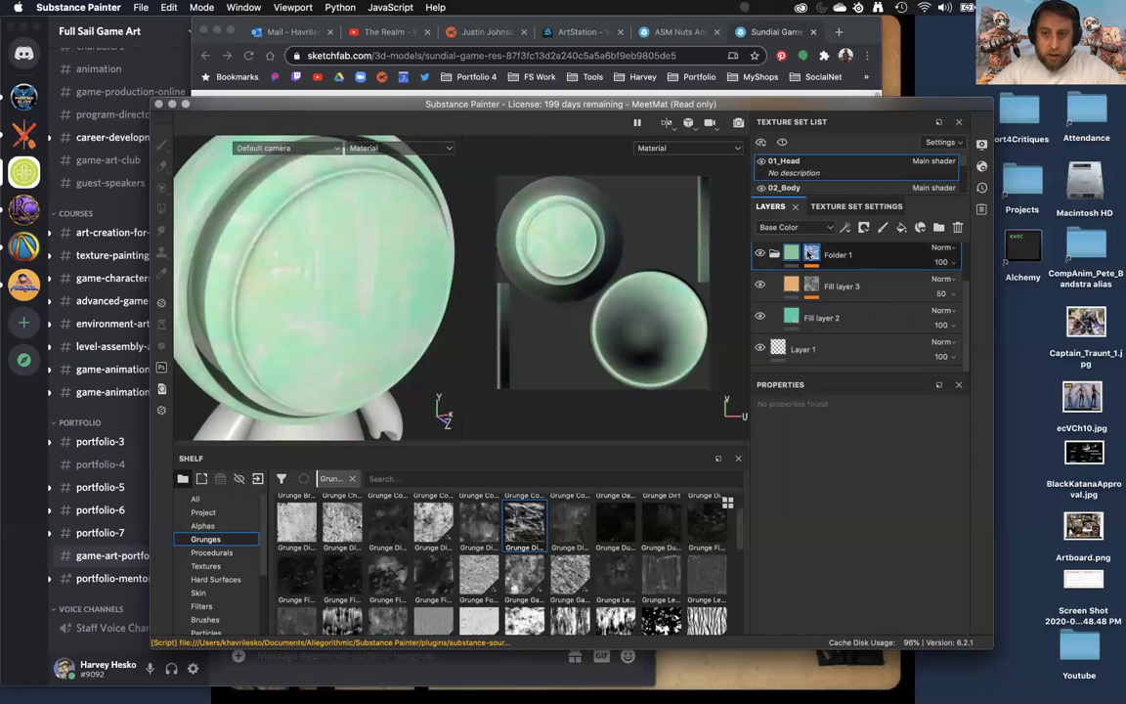
Set the blend mode of the Grunge Dirt Splats fill in Folder 1's mask to Multiply
click(810, 254)
click(906, 280)
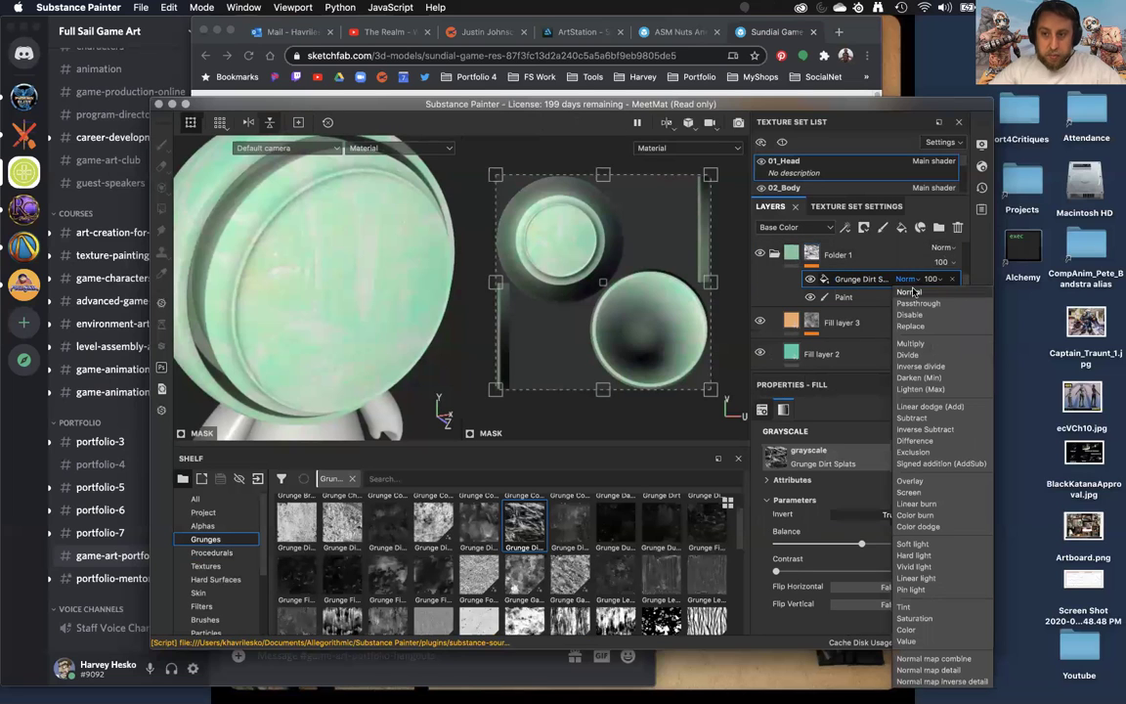
click(910, 343)
alt+drag(366, 296, 345, 322)
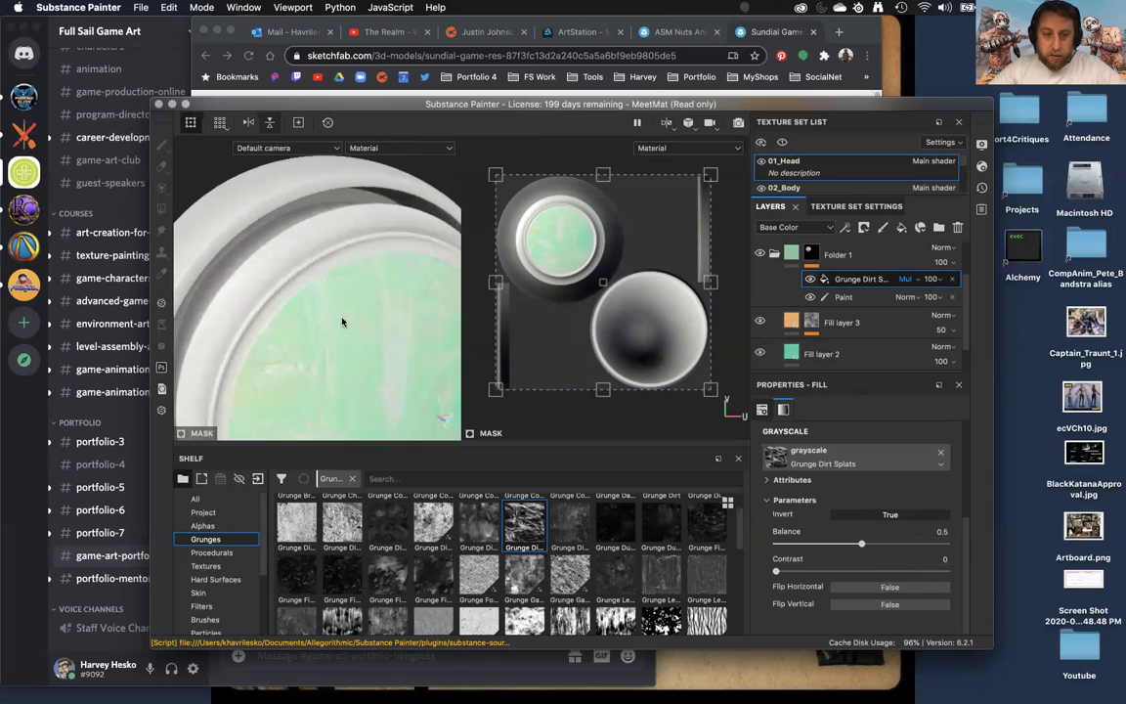
alt+right_drag(296, 258, 321, 289)
alt+drag(322, 289, 342, 314)
alt+middle_drag(342, 315, 372, 263)
mouse_move(372, 264)
alt+mouse_down()
mouse_move(370, 377)
mouse_move(350, 289)
mouse_move(360, 385)
mouse_move(391, 260)
alt+mouse_up()
Display Folder 1's mask by itself and check how the grunge fills the painted circle
right_click(853, 281)
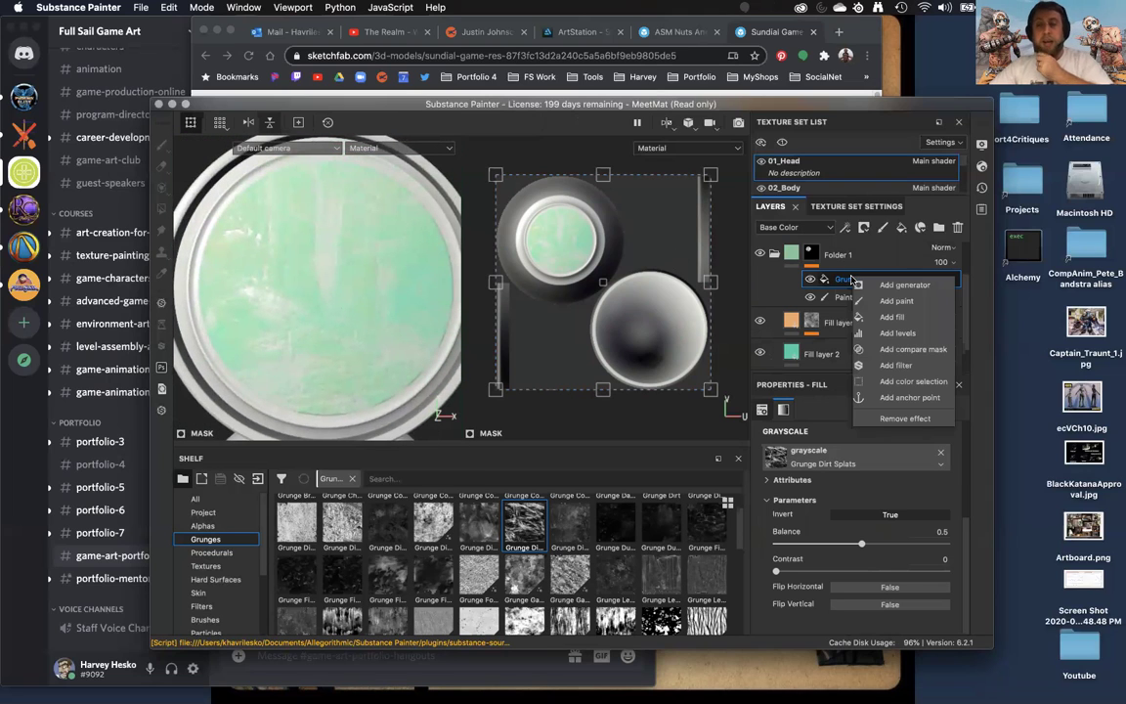
click(812, 258)
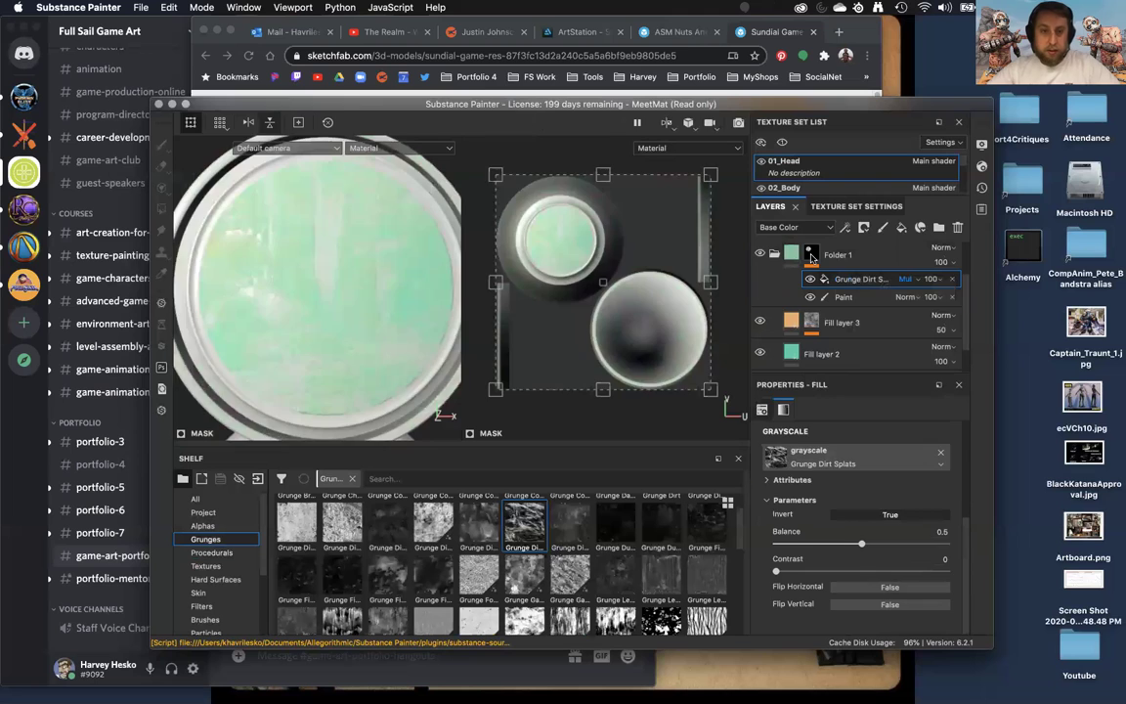
alt+click(812, 257)
mouse_move(327, 308)
alt+mouse_down()
mouse_move(345, 301)
mouse_move(357, 314)
alt+mouse_up()
alt+right_drag(357, 314, 362, 282)
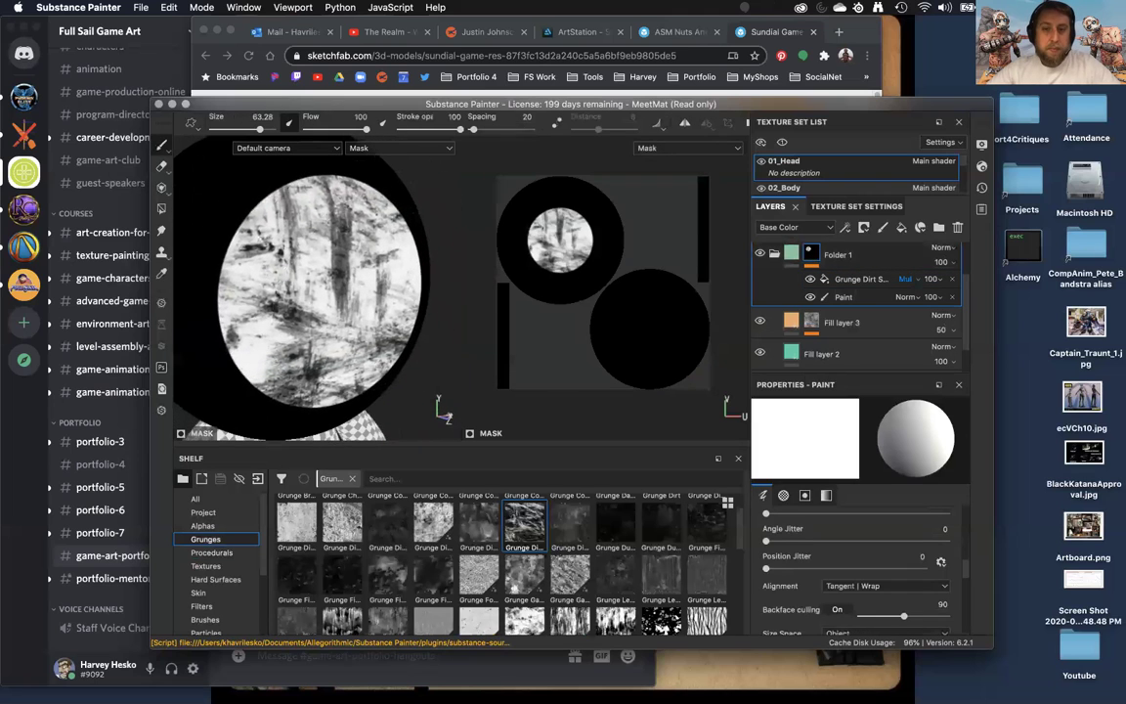
Try a Levels effect above Grunge Dirt Splats with the black input at 0.024 and midtone at 0.62, and undo it
right_click(871, 283)
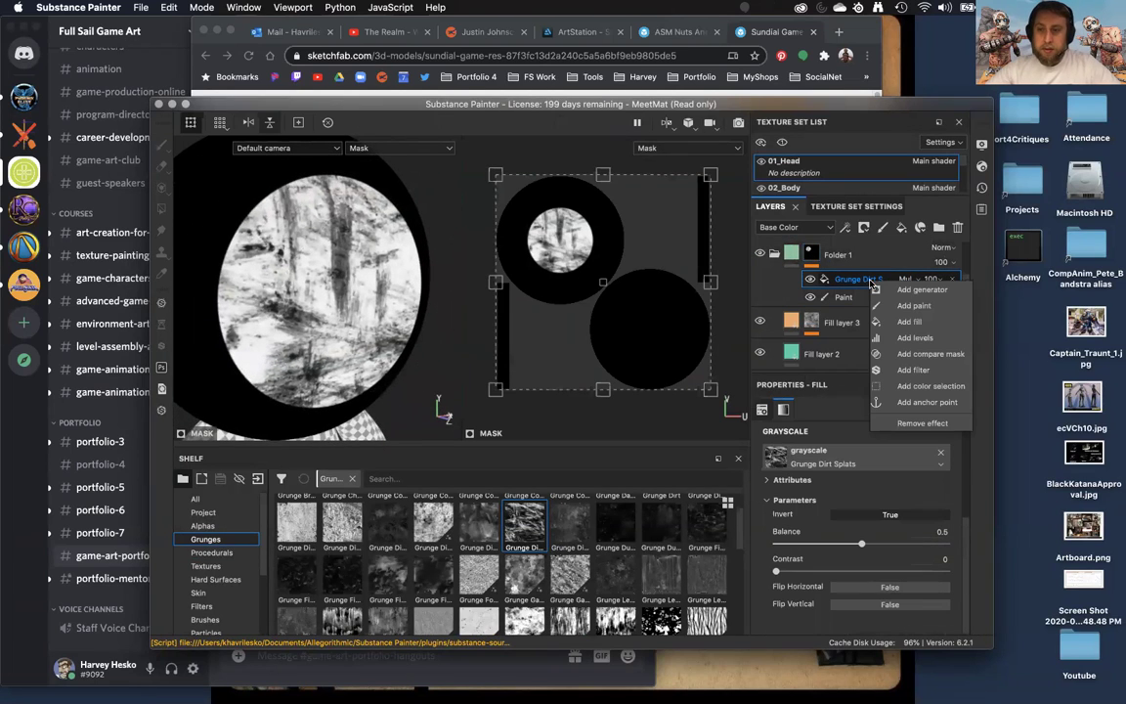
click(914, 337)
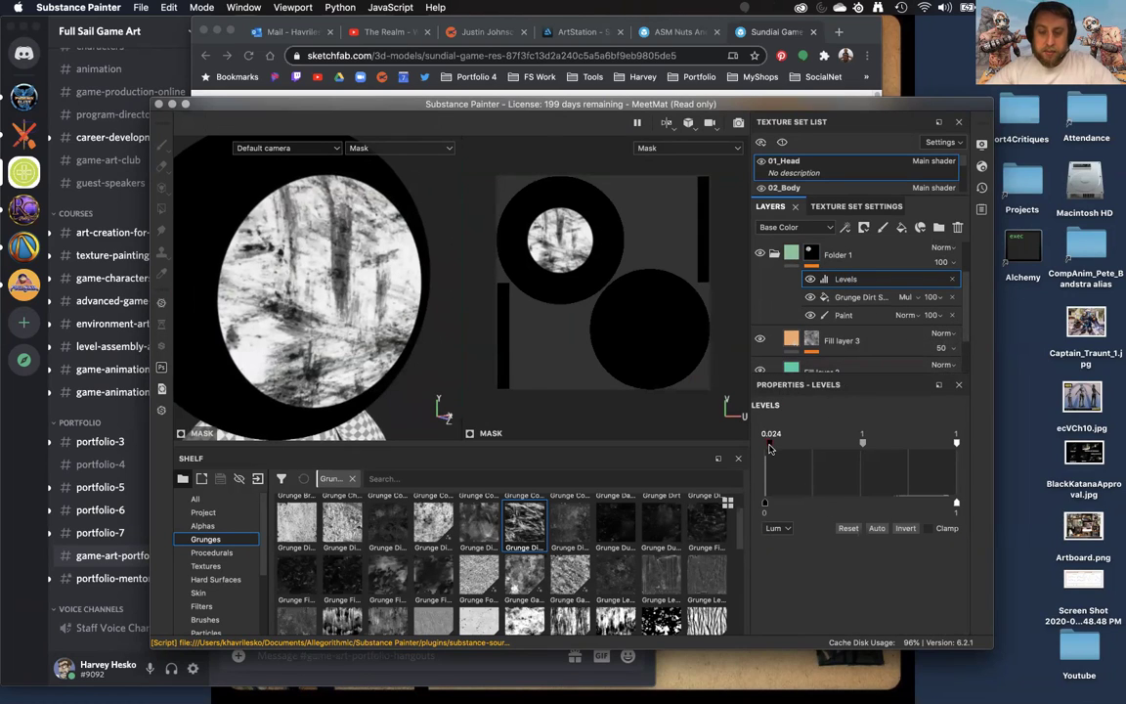
drag(861, 441, 825, 451)
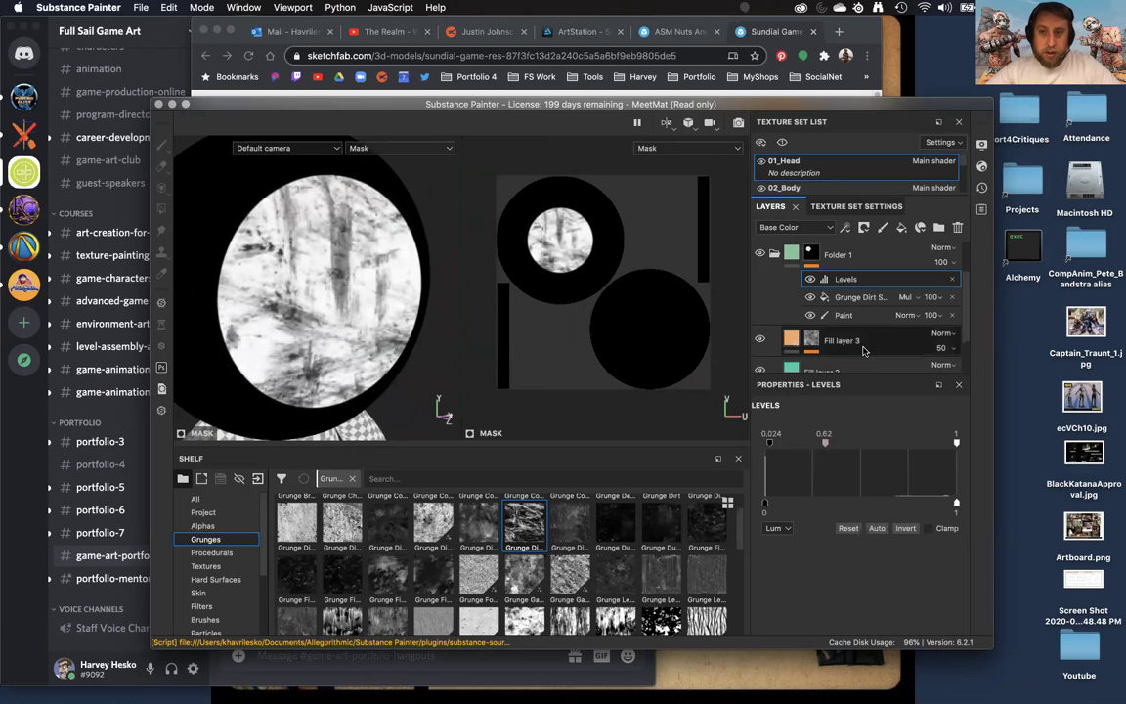
key(super+z)
key(super+z)
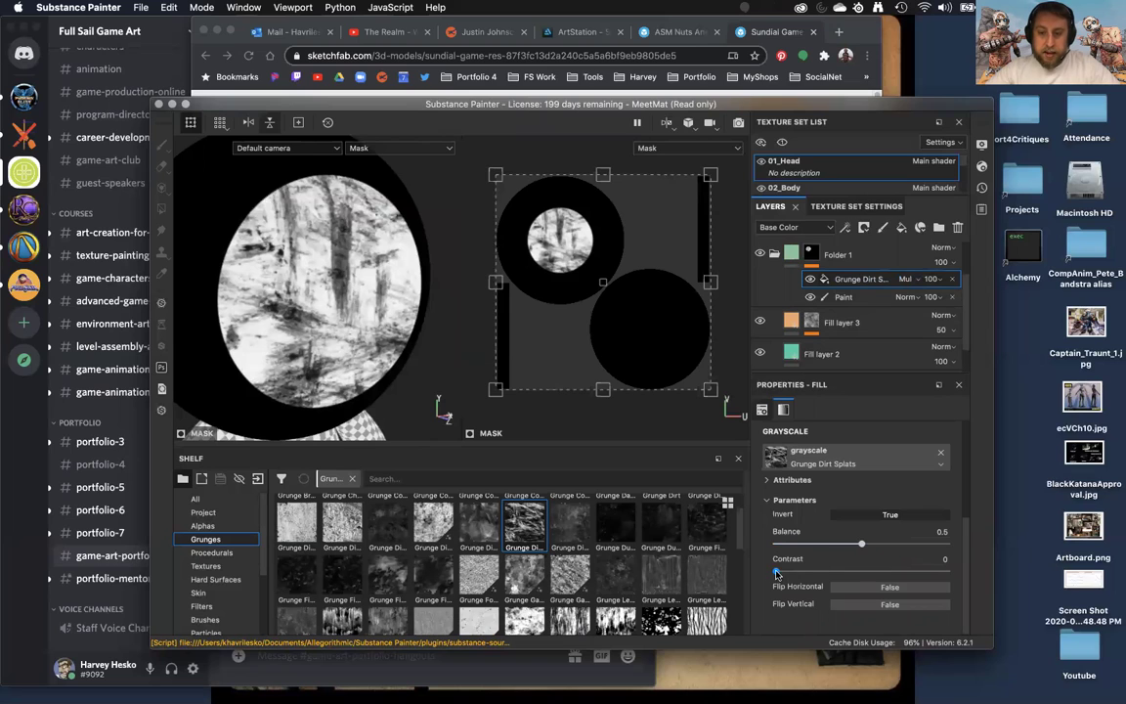
Set the Grunge Dirt Splats fill's contrast to 0.86 and its UV scale to 7.28
drag(793, 575, 929, 588)
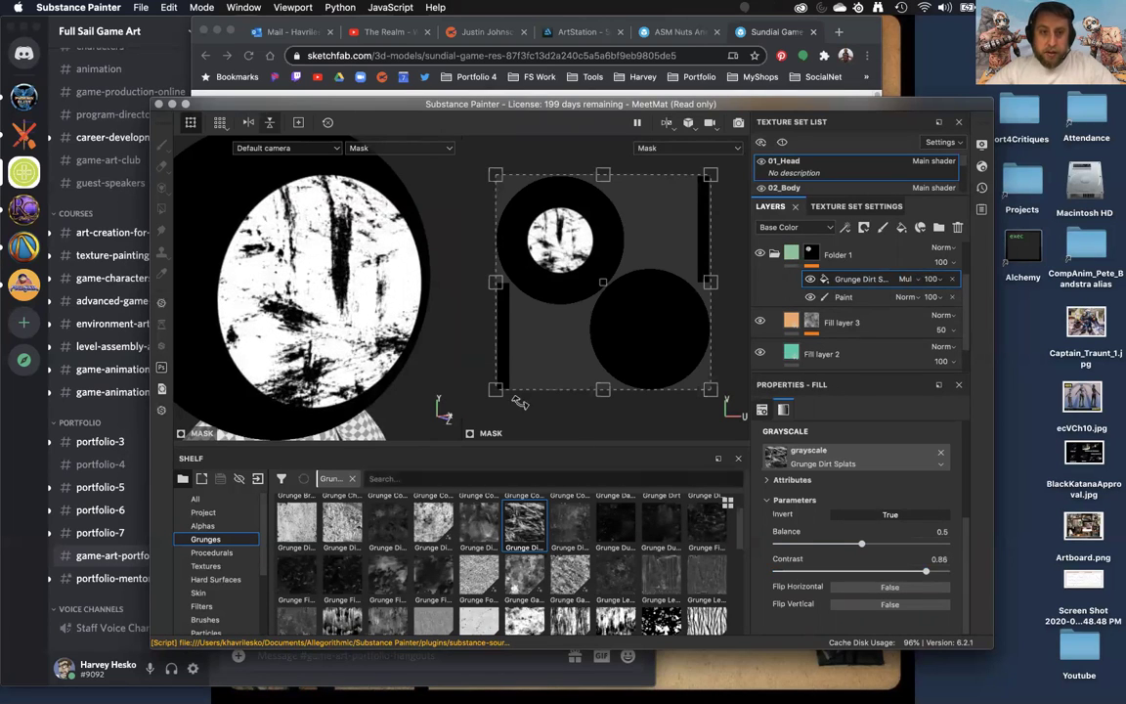
scroll(358, 339, up, 5)
mouse_move(358, 340)
alt+mouse_down()
mouse_move(391, 330)
mouse_move(360, 337)
alt+mouse_up()
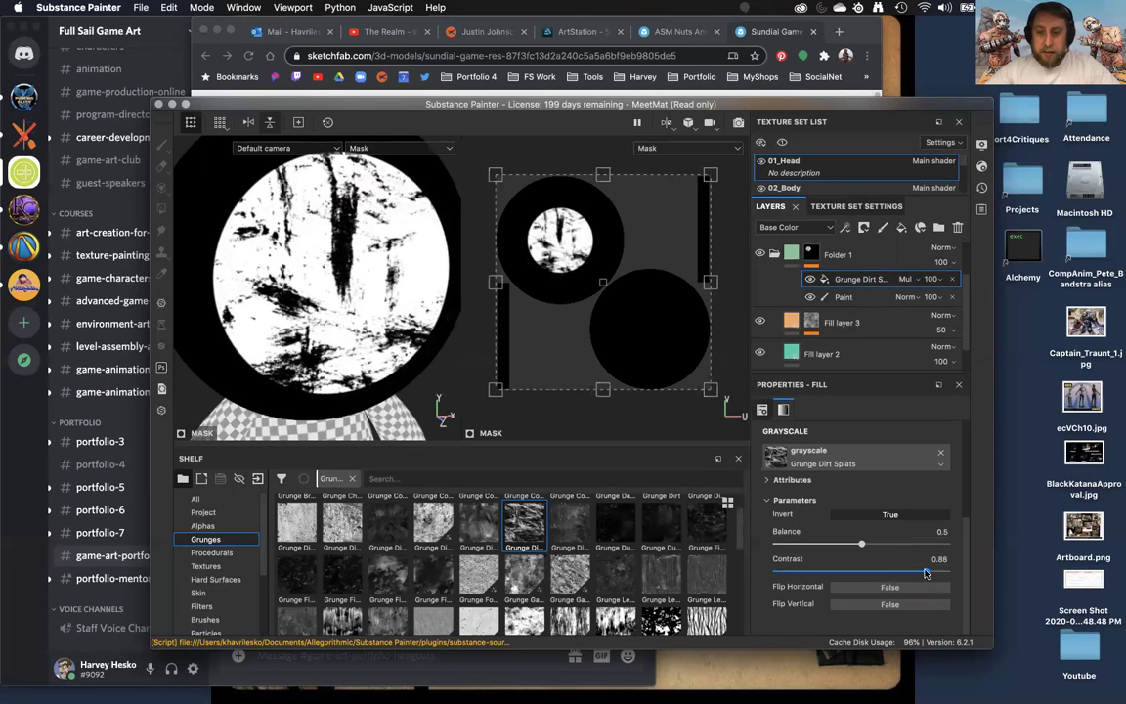
scroll(870, 538, up, 4)
scroll(871, 538, up, 3)
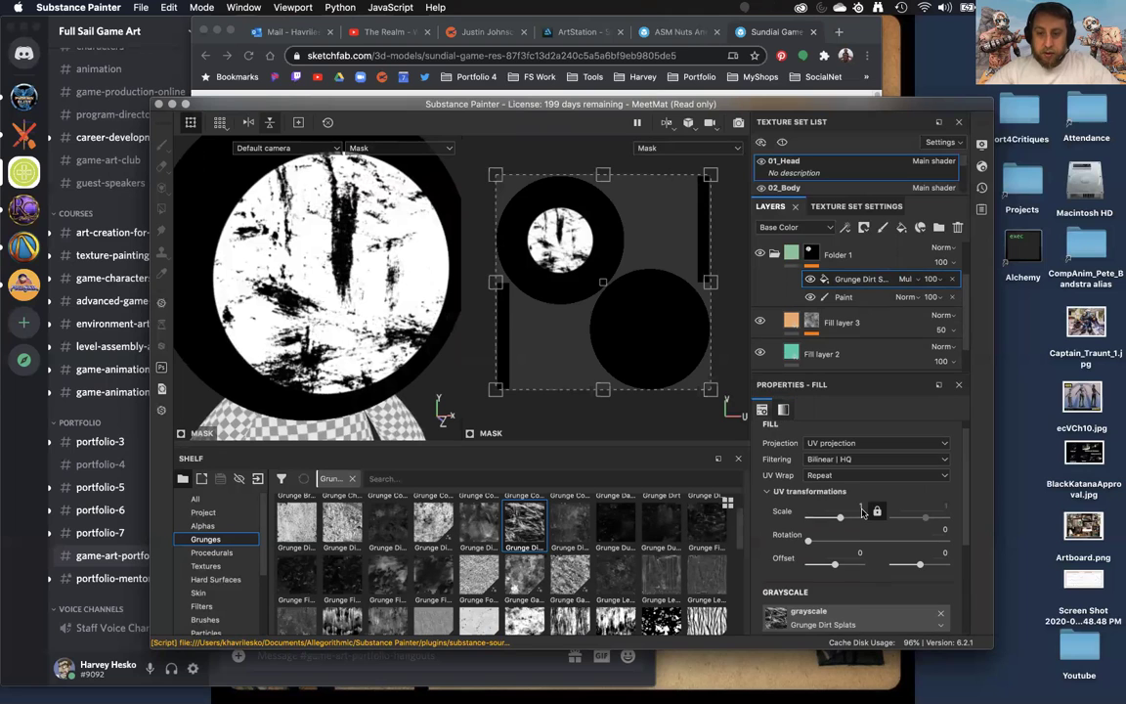
drag(841, 521, 845, 522)
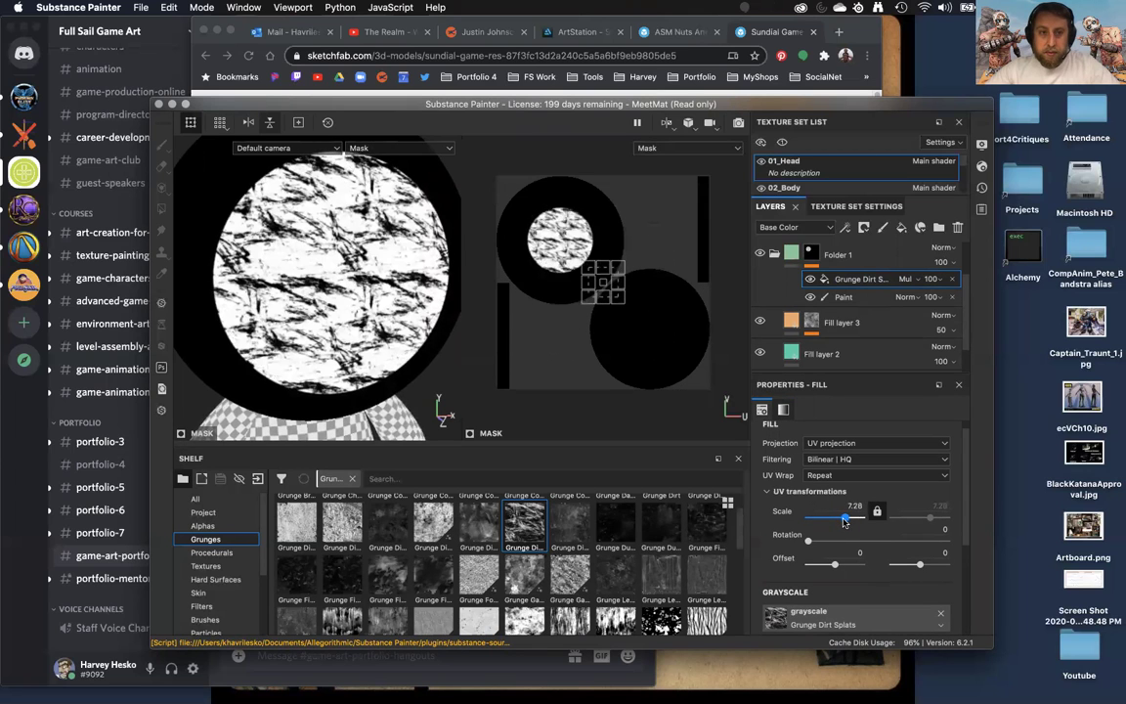
mouse_move(313, 309)
alt+mouse_down()
mouse_move(417, 302)
mouse_move(322, 306)
alt+mouse_up()
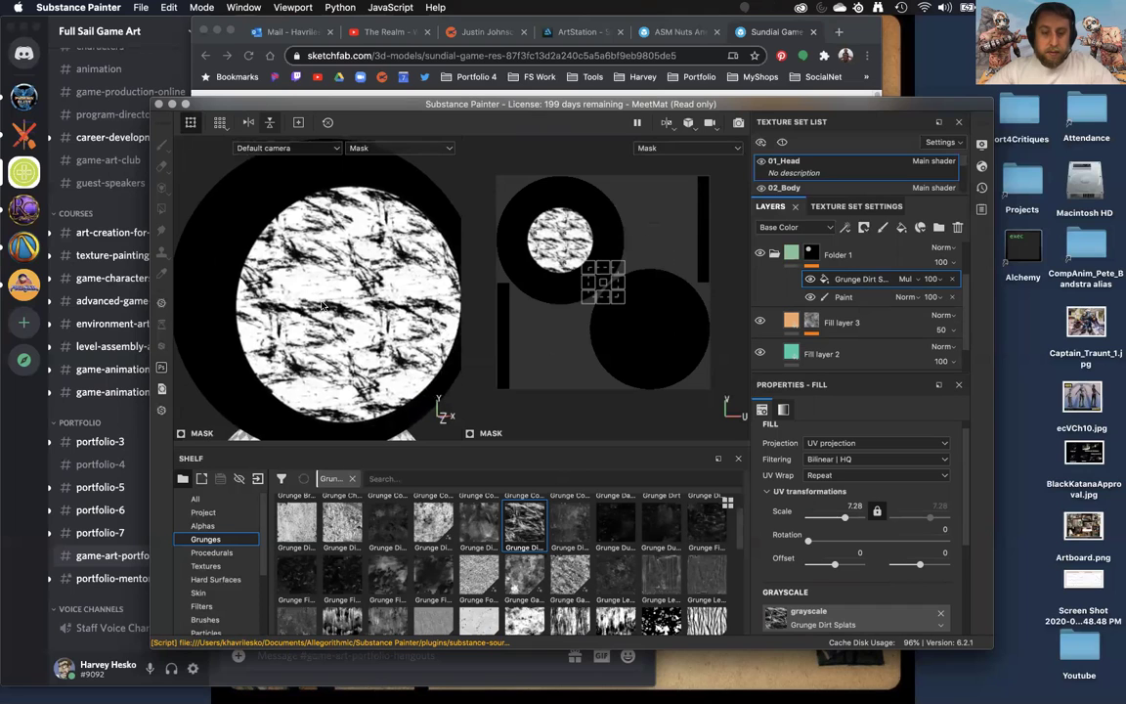
Return to the full material display and examine the chipped paint pattern on the face disc from several angles
click(791, 254)
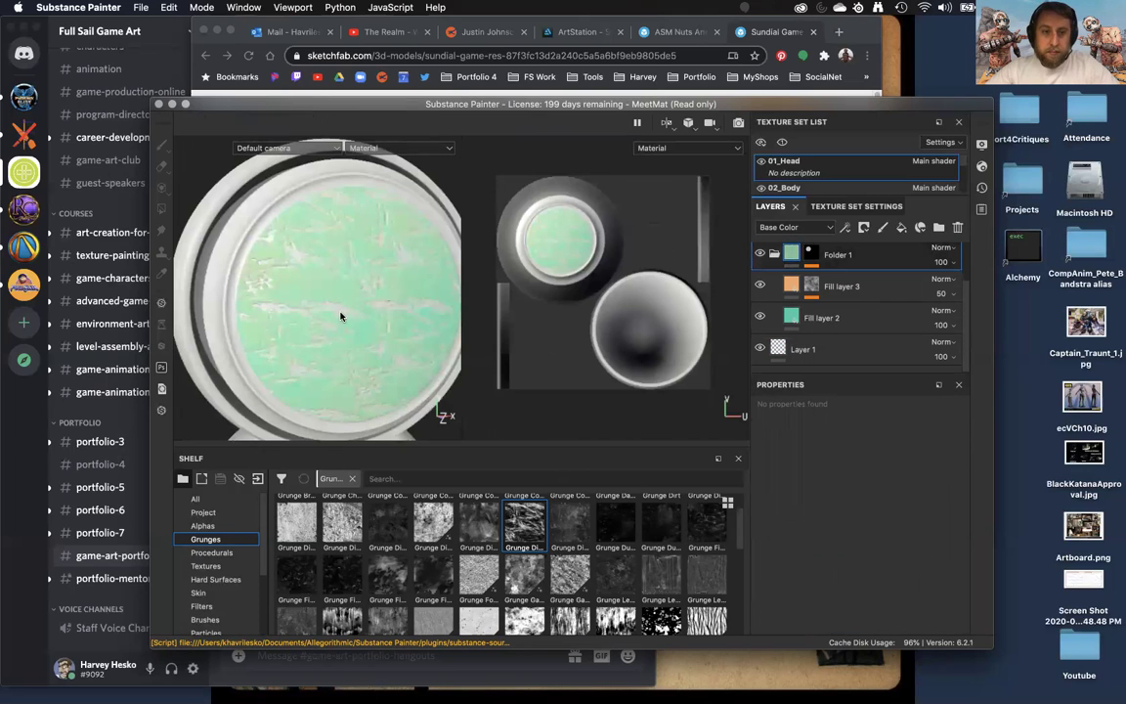
alt+middle_drag(341, 316, 344, 294)
alt+right_drag(344, 294, 357, 344)
alt+middle_drag(357, 344, 345, 293)
alt+right_drag(344, 292, 313, 314)
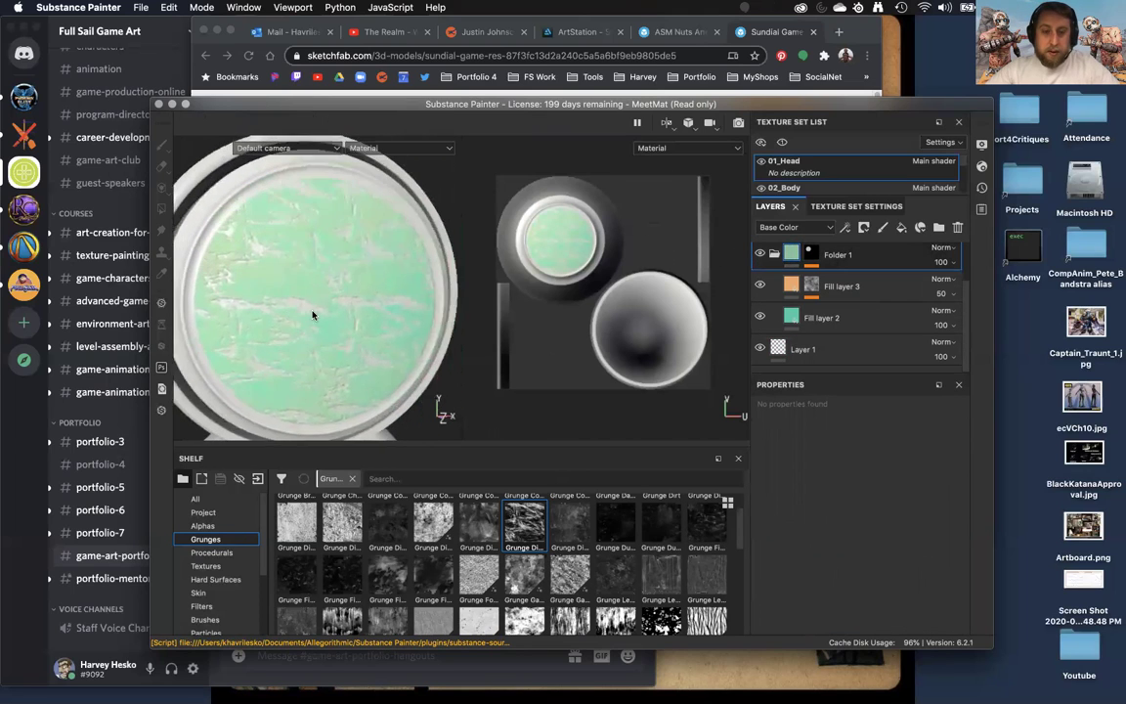
alt+drag(313, 315, 340, 278)
alt+right_drag(339, 278, 329, 287)
alt+middle_drag(329, 287, 331, 269)
alt+right_drag(332, 269, 342, 277)
mouse_move(342, 278)
alt+middle_down()
mouse_move(332, 294)
mouse_move(329, 266)
mouse_move(337, 297)
alt+middle_up()
alt+drag(337, 296, 304, 279)
alt+right_drag(304, 279, 318, 286)
alt+middle_drag(317, 287, 377, 290)
mouse_move(377, 289)
alt+right_down()
mouse_move(377, 304)
mouse_move(387, 297)
alt+right_up()
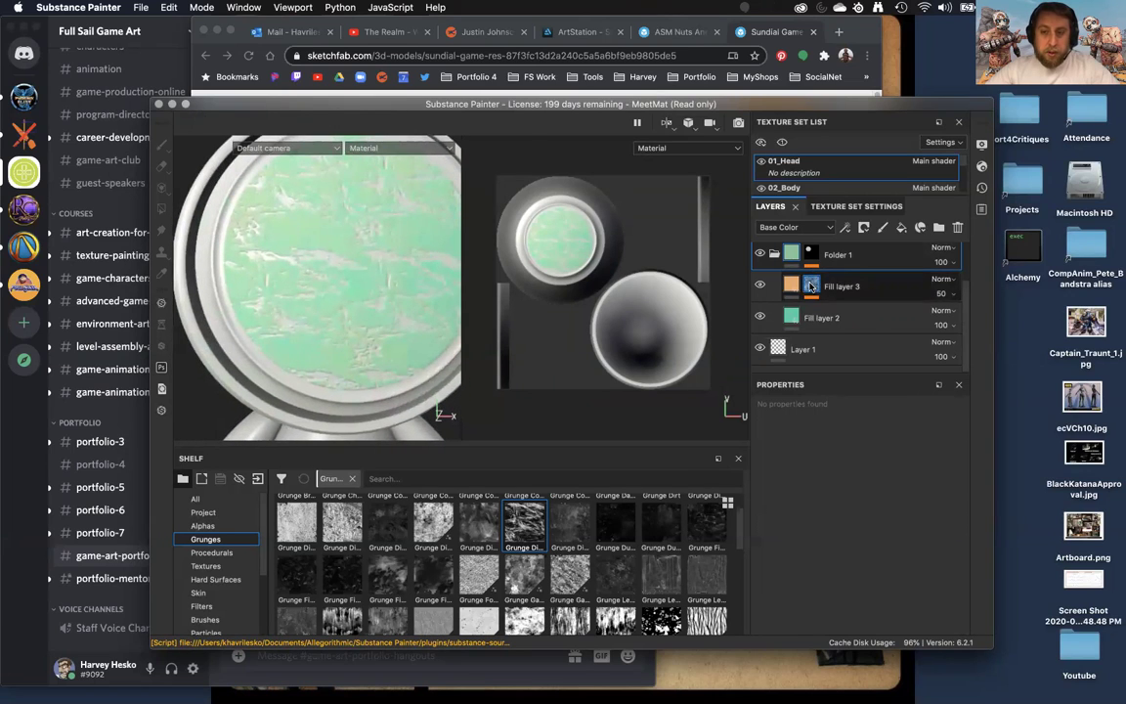
Raise the contrast of the Grunge Dirt Splats fill in Folder 1's mask to 1
click(811, 284)
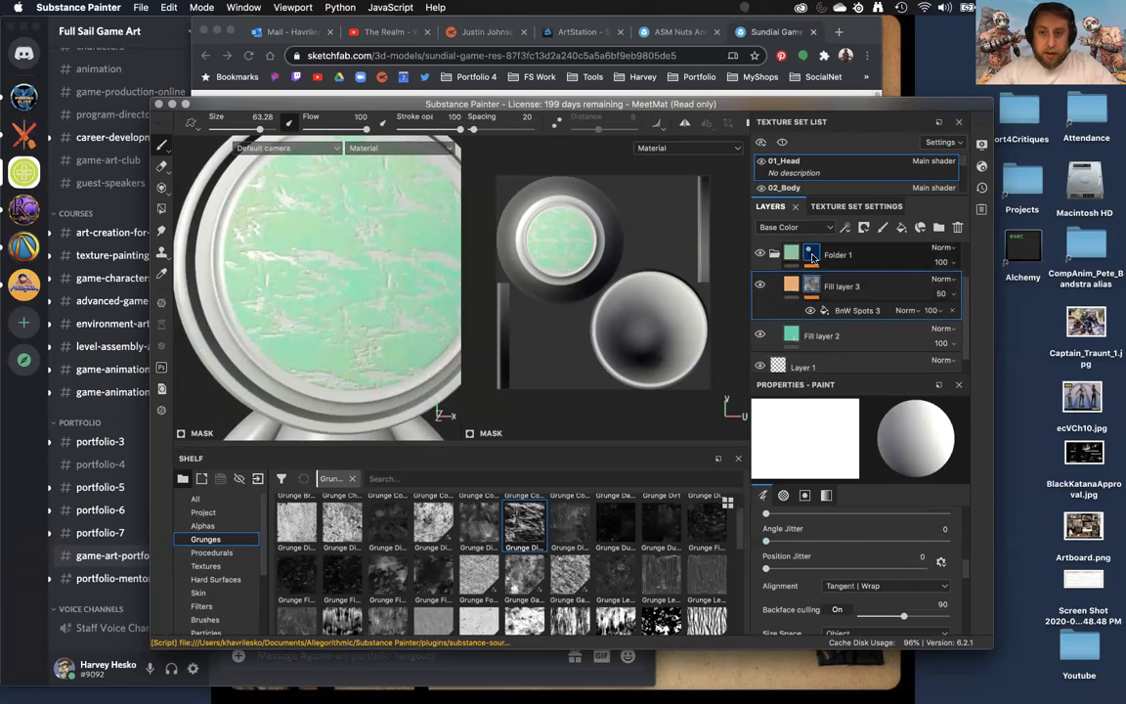
click(812, 254)
click(852, 281)
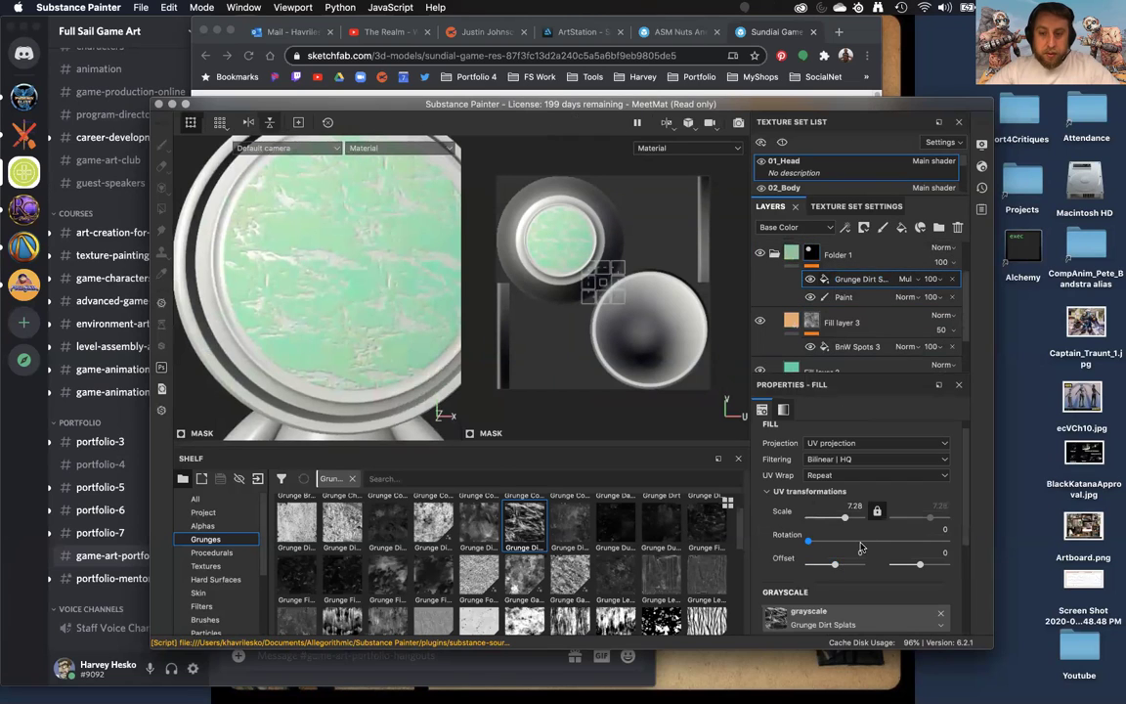
scroll(860, 547, down, 4)
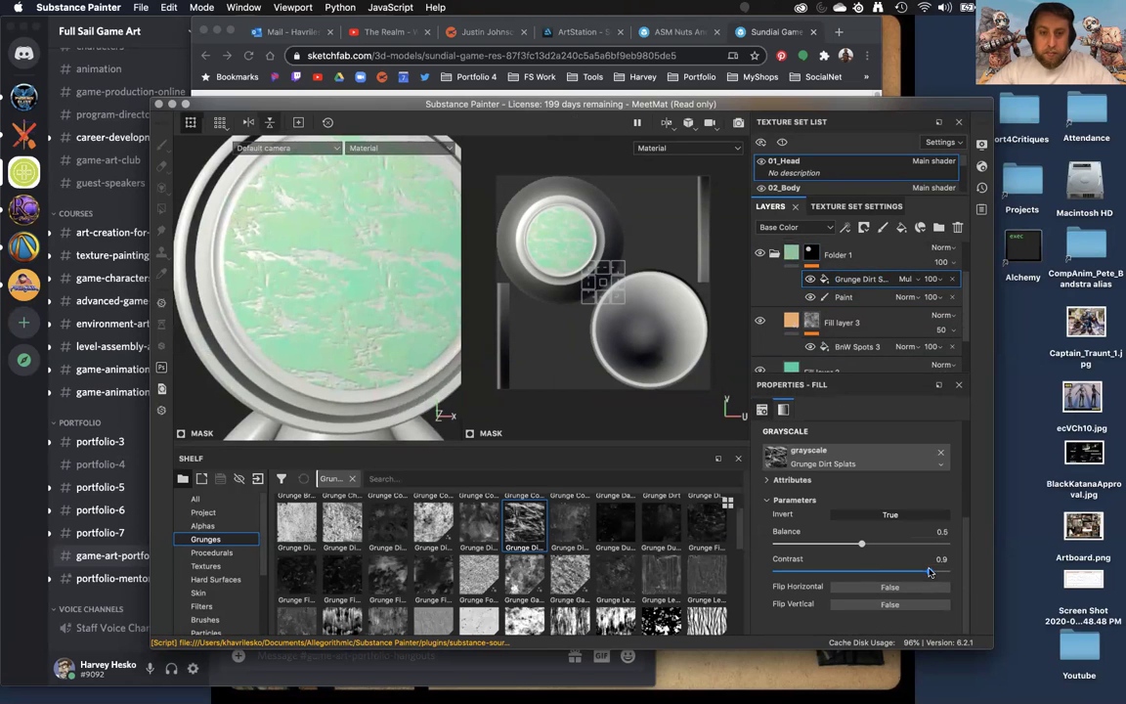
alt+right_drag(409, 291, 399, 308)
alt+drag(399, 308, 382, 318)
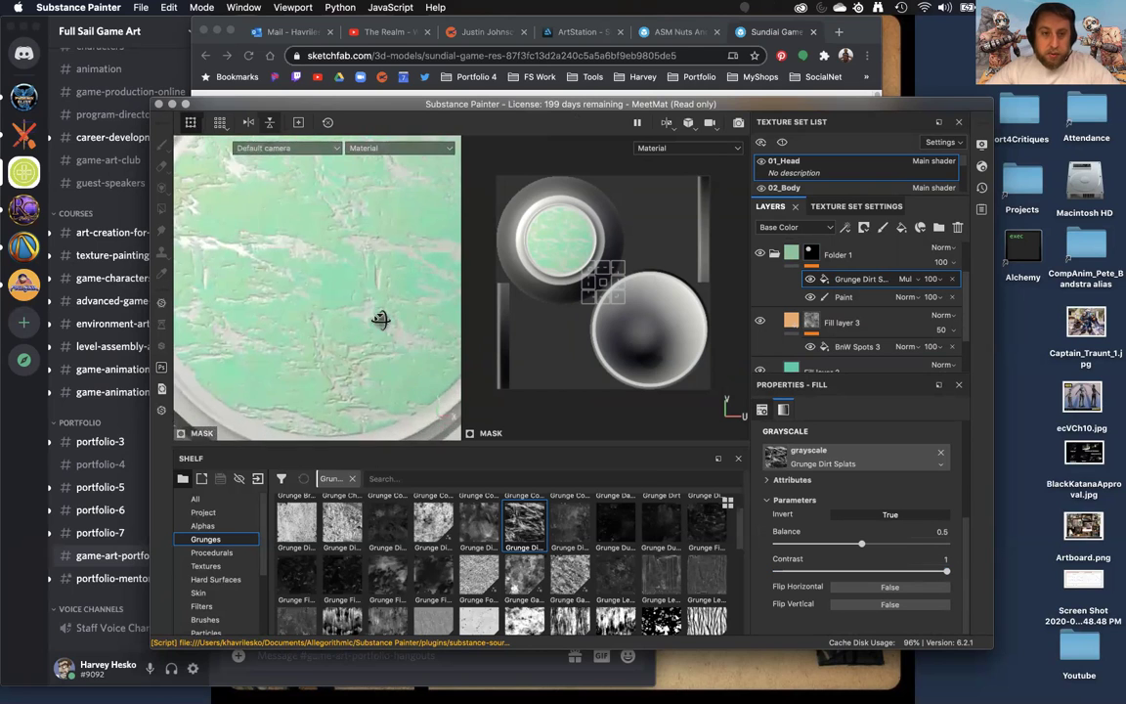
alt+middle_drag(382, 319, 362, 329)
alt+right_drag(362, 330, 336, 344)
alt+drag(336, 344, 289, 292)
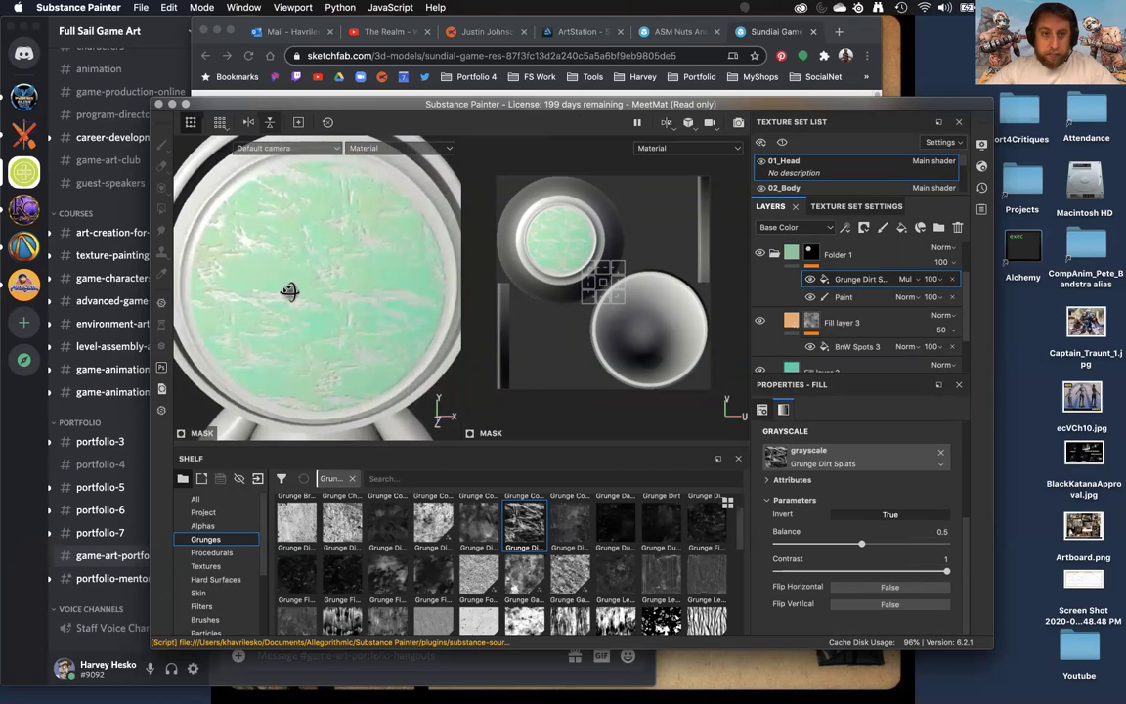
Add a Paint effect above Grunge Dirt Splats in Folder 1's mask and paint white over the disc's centre at brush size 64.1
right_click(846, 280)
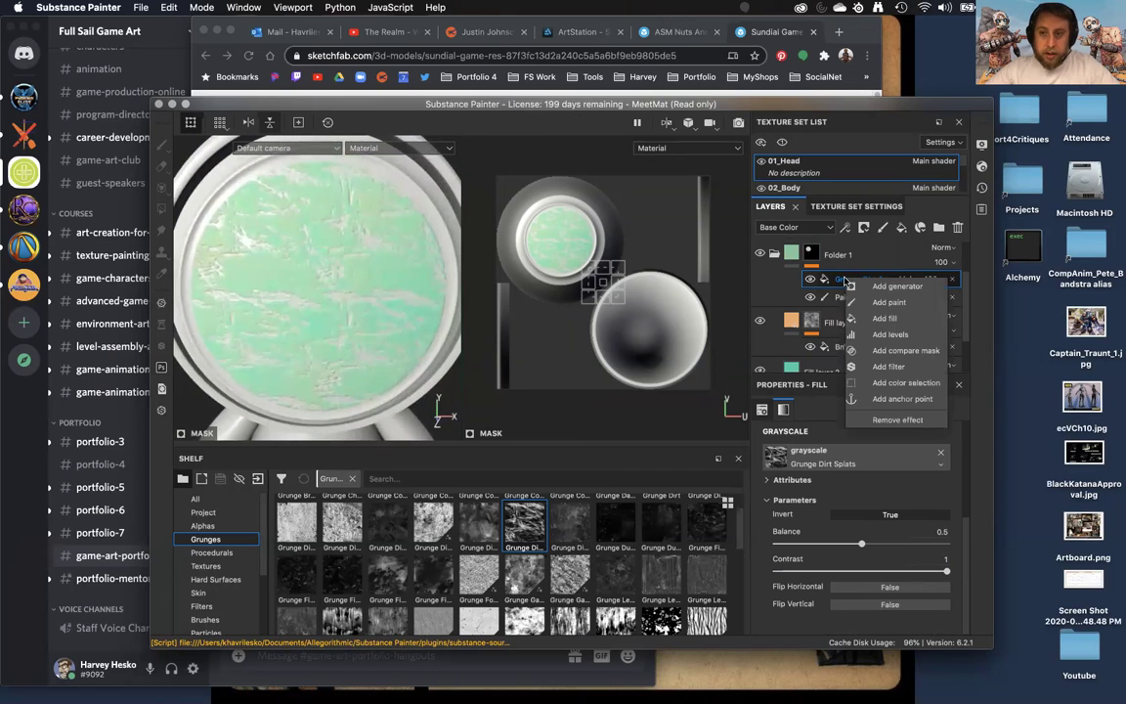
click(885, 302)
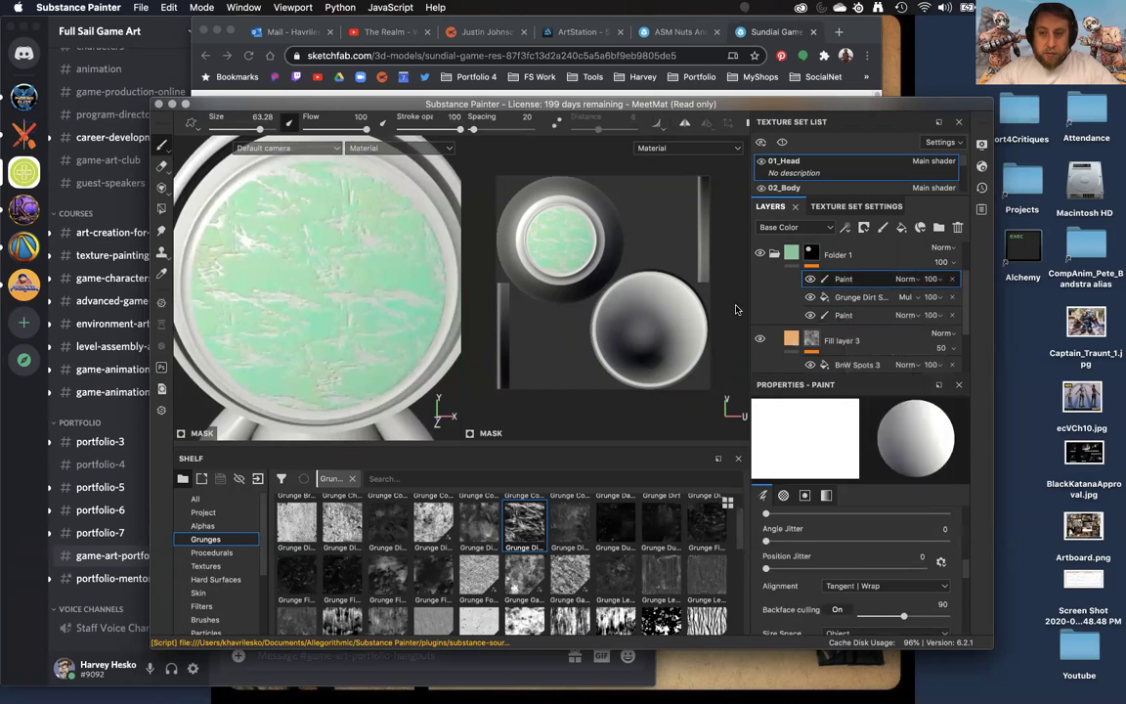
mouse_move(320, 290)
alt+mouse_down()
mouse_move(328, 299)
mouse_move(339, 290)
mouse_move(306, 261)
mouse_move(329, 276)
alt+mouse_up()
key([)
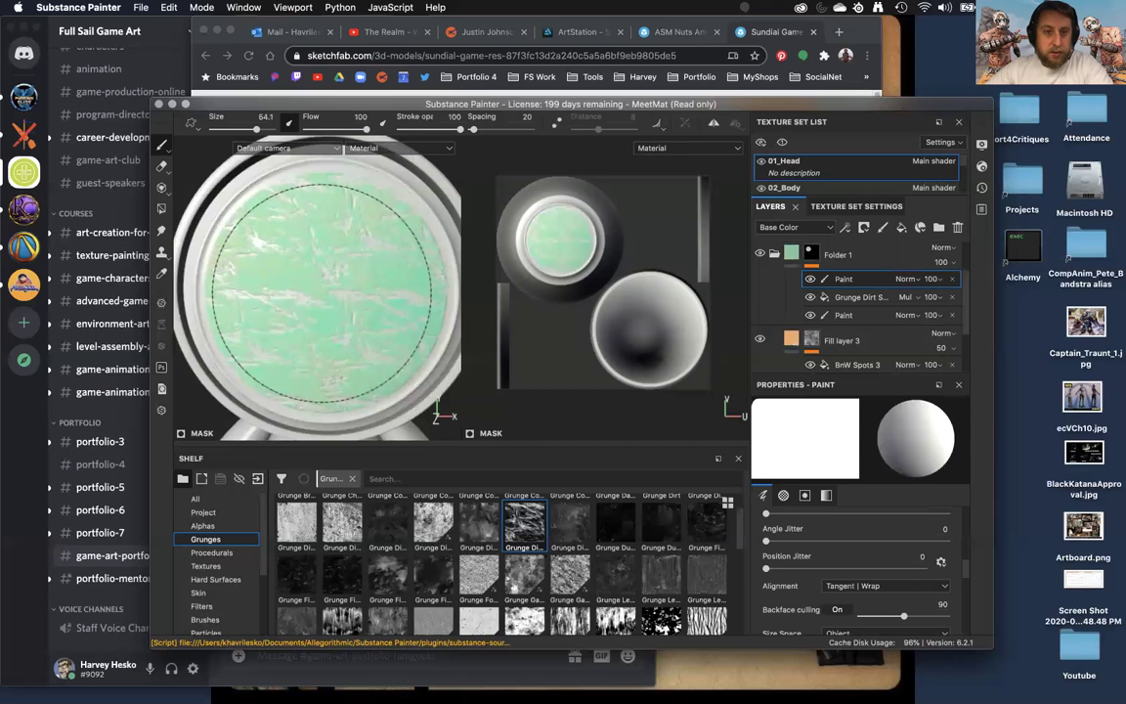
drag(323, 291, 324, 292)
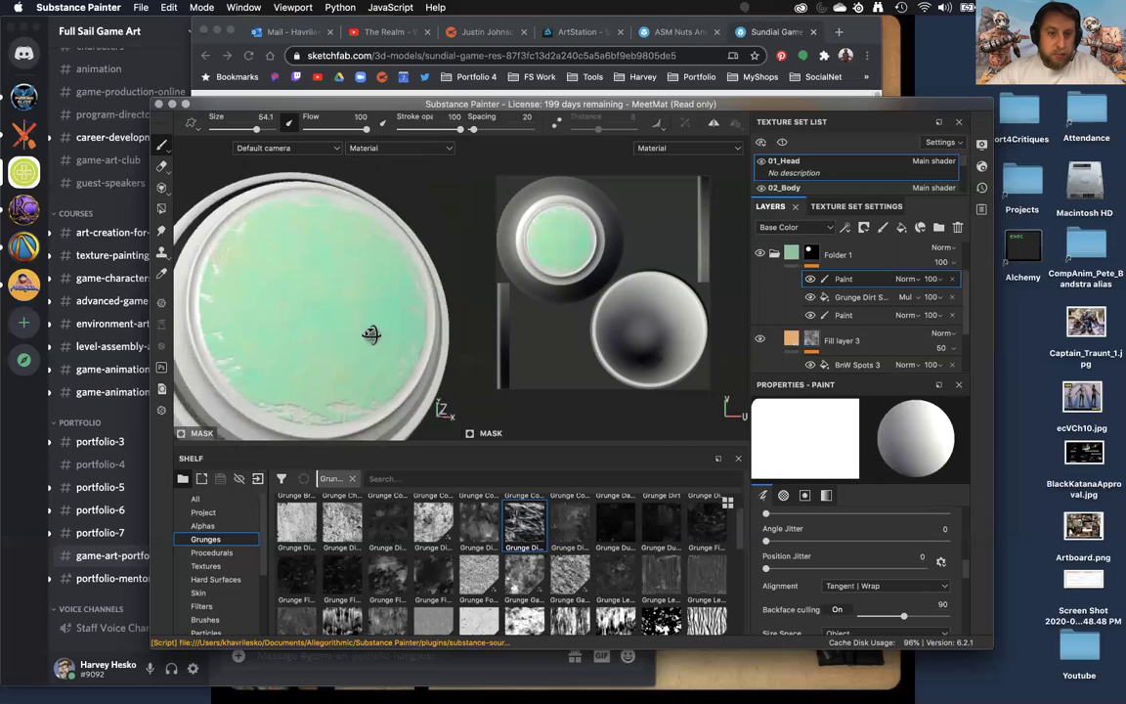
Examine the painted-over centre and the remaining chips around the disc's rim from several angles
alt+drag(349, 334, 383, 301)
alt+right_drag(382, 301, 383, 321)
alt+drag(382, 321, 337, 301)
mouse_move(337, 301)
alt+right_down()
mouse_move(325, 259)
mouse_move(329, 285)
alt+right_up()
alt+drag(328, 285, 342, 227)
alt+middle_drag(391, 303, 409, 424)
alt+drag(332, 293, 363, 256)
alt+middle_drag(293, 242, 308, 229)
alt+drag(308, 229, 374, 336)
Undo the last two changes made to the face disc's mask
key(super+z)
key(super+z)
alt+middle_drag(332, 317, 291, 273)
alt+right_drag(291, 273, 296, 236)
alt+drag(296, 236, 317, 259)
Reduce the brush size to 11.3 and paint white over grunge chips on one side of the face disc
key(bracketleft)
key(bracketleft)
key(bracketleft)
key(bracketleft)
key(bracketleft)
key(bracketleft)
key(bracketleft)
key(bracketleft)
key(bracketleft)
key(bracketleft)
key(bracketleft)
key(bracketleft)
key(bracketleft)
key(bracketleft)
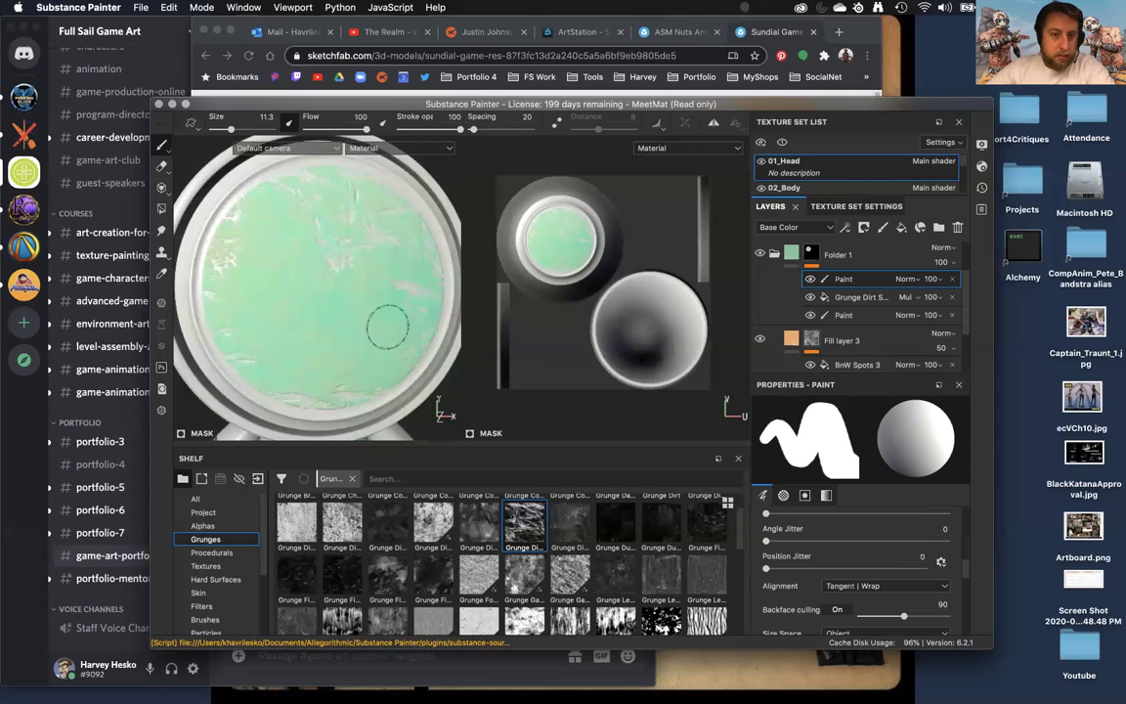
mouse_move(411, 294)
mouse_down()
mouse_move(380, 371)
mouse_move(338, 324)
mouse_move(368, 295)
mouse_up()
alt+right_drag(370, 293, 362, 366)
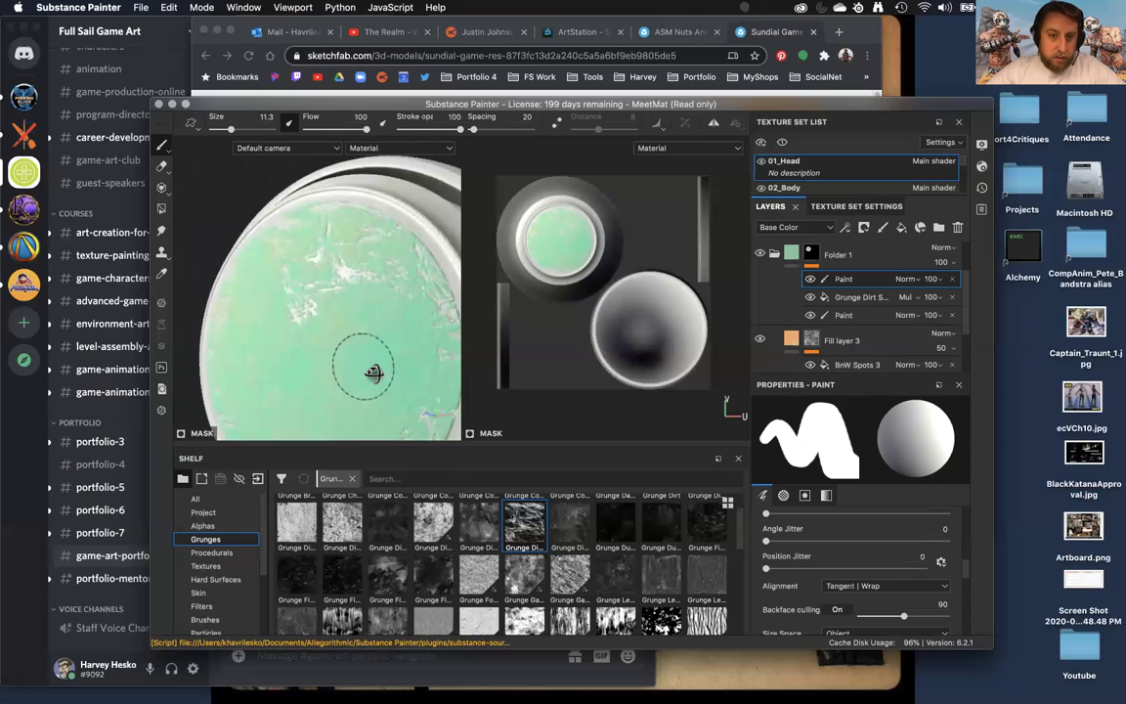
Examine the remaining paint chips near the disc's upper edge up close and across the whole face
alt+drag(369, 372, 411, 335)
alt+drag(352, 264, 352, 288)
alt+middle_drag(351, 275, 353, 281)
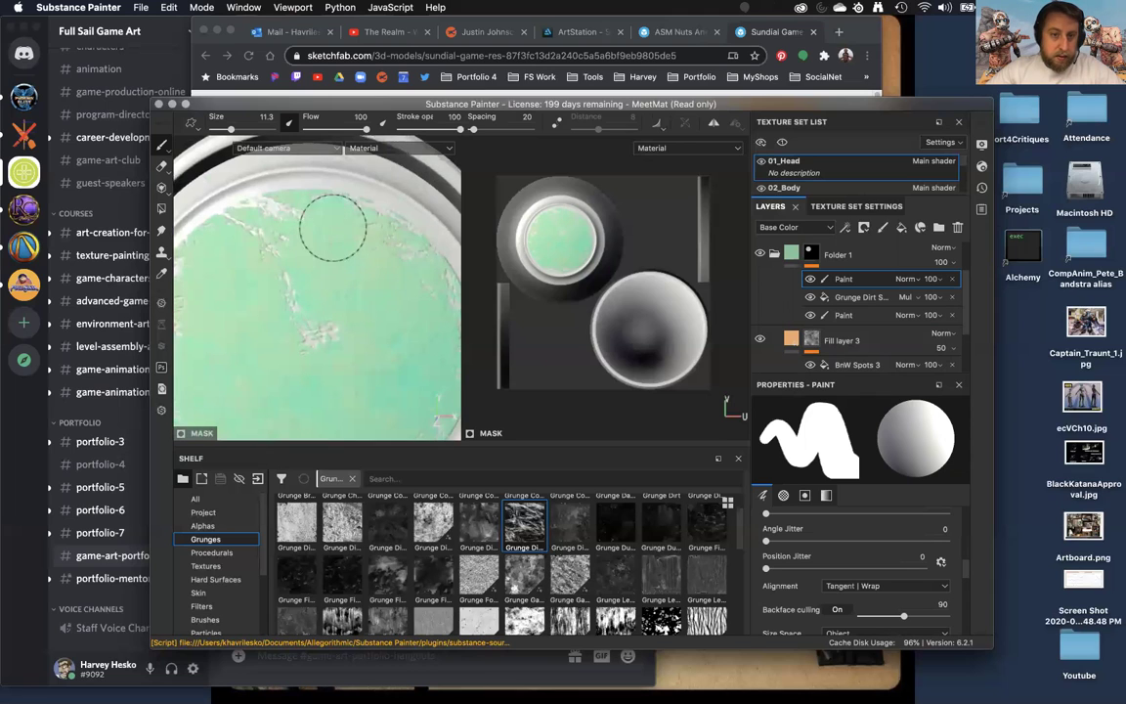
alt+right_drag(352, 313, 285, 118)
alt+drag(382, 331, 415, 279)
alt+right_drag(357, 266, 314, 254)
alt+drag(315, 255, 332, 179)
alt+right_drag(331, 179, 298, 123)
alt+drag(337, 257, 290, 254)
mouse_move(290, 254)
alt+right_down()
mouse_move(296, 307)
mouse_move(325, 319)
alt+right_up()
alt+middle_drag(325, 318, 284, 322)
alt+drag(284, 320, 287, 261)
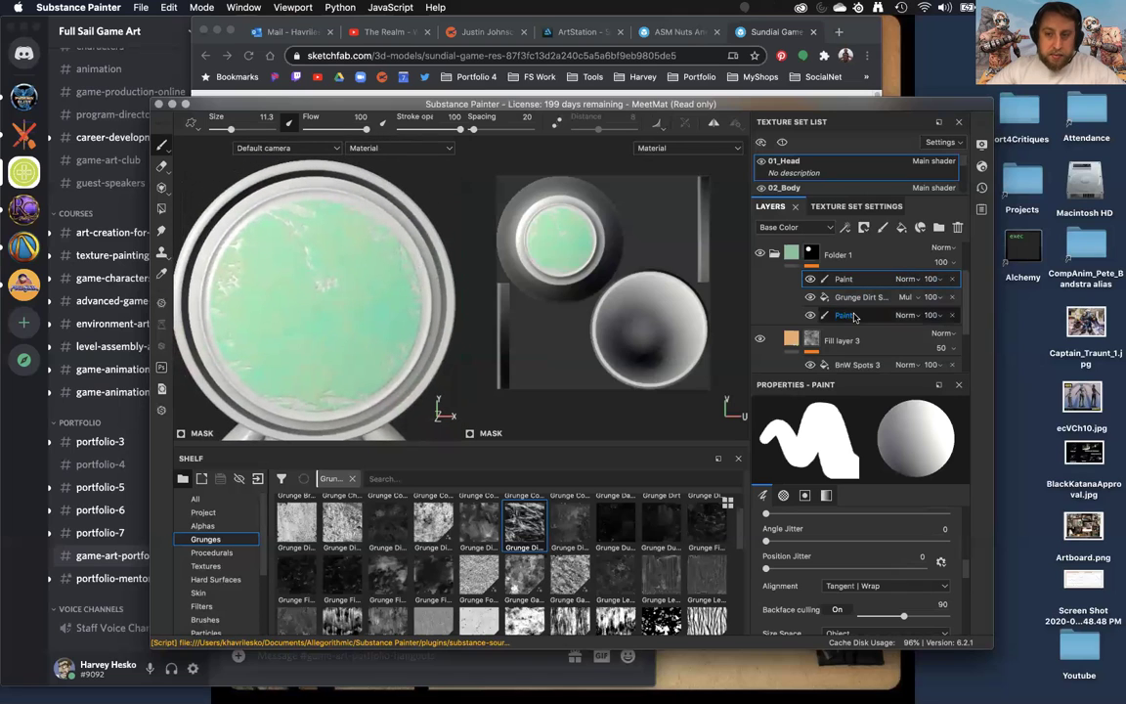
Add a new fill layer directly above Fill layer 2 inside Folder 1
scroll(873, 332, down, 3)
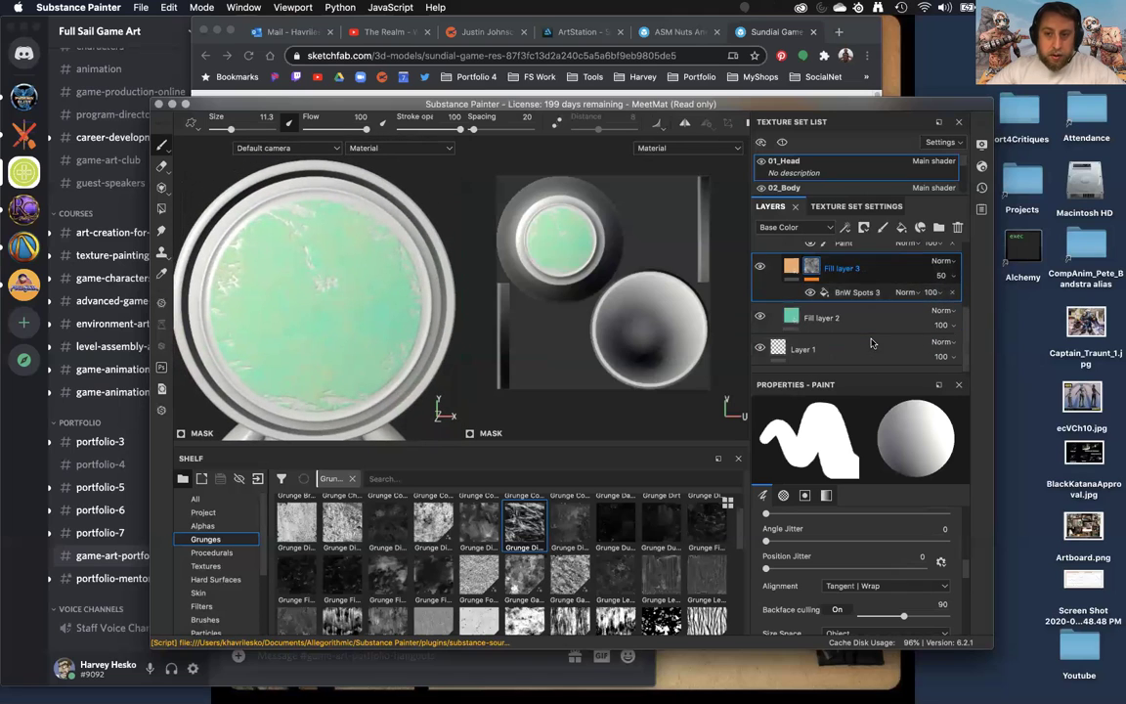
click(865, 320)
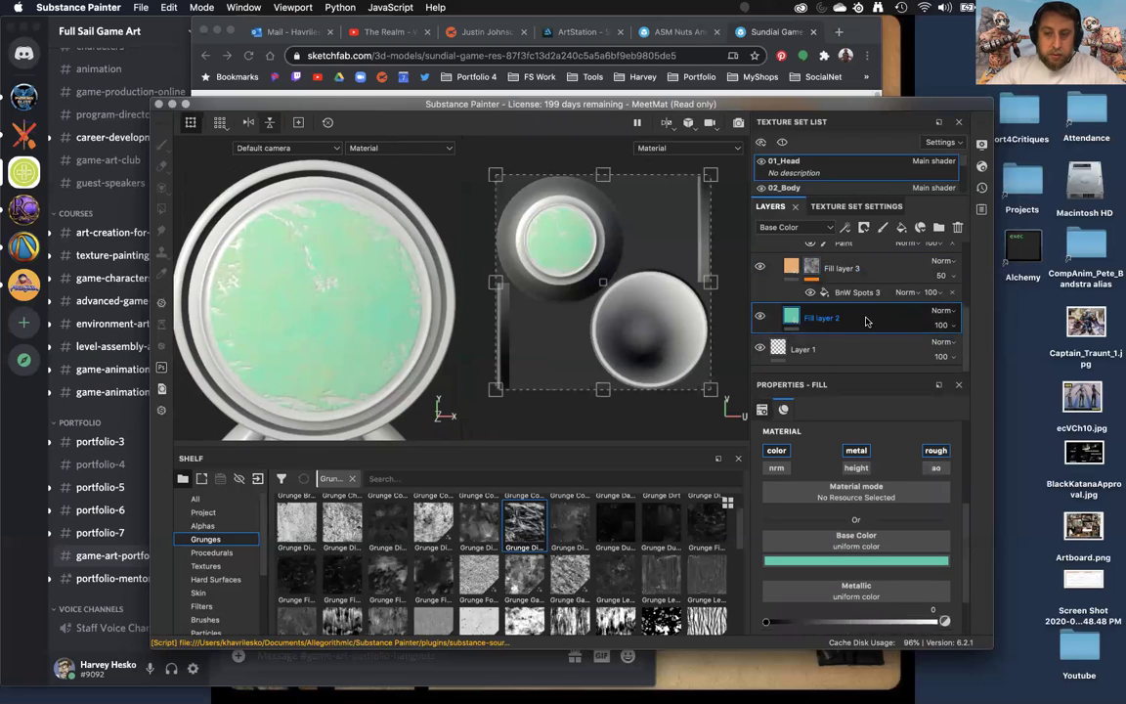
click(901, 229)
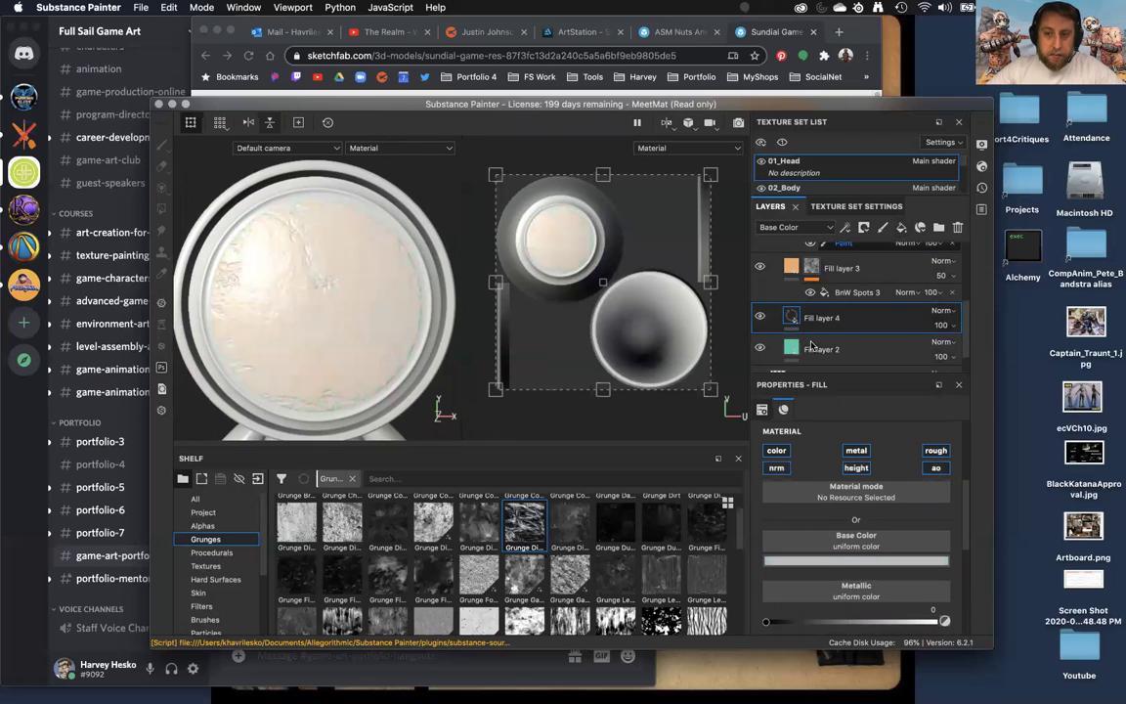
Limit Fill layer 4 to the color channel and set its base color to near-black, RGB 0.020
alt+drag(339, 280, 348, 296)
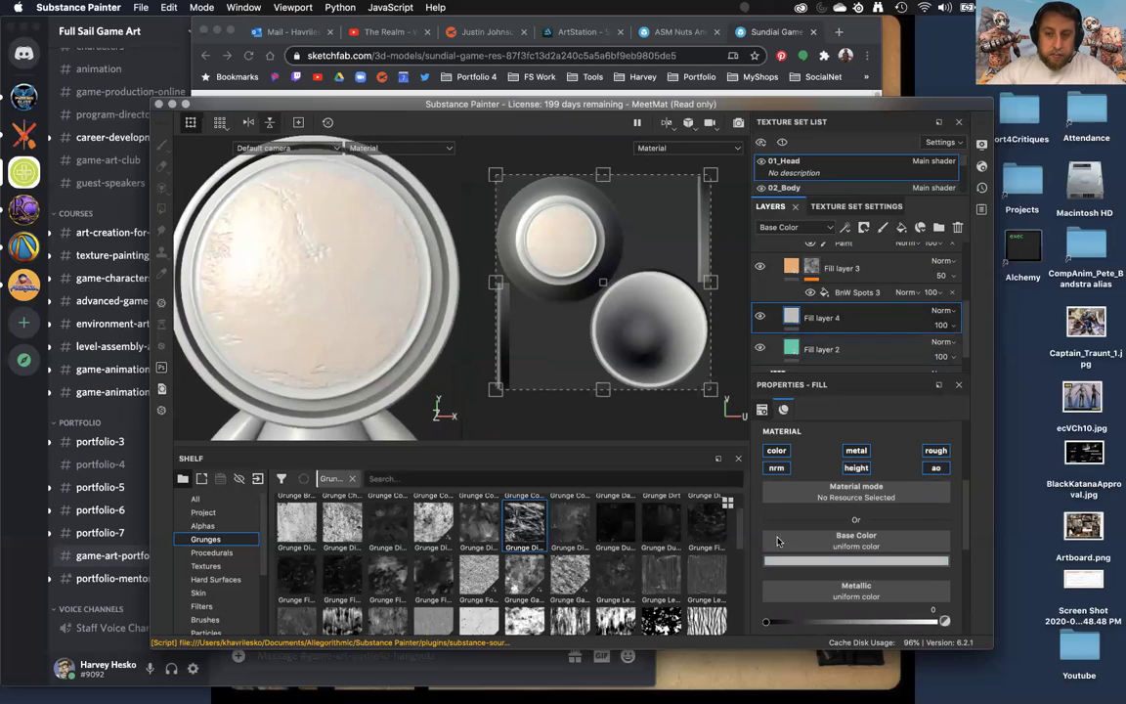
click(856, 452)
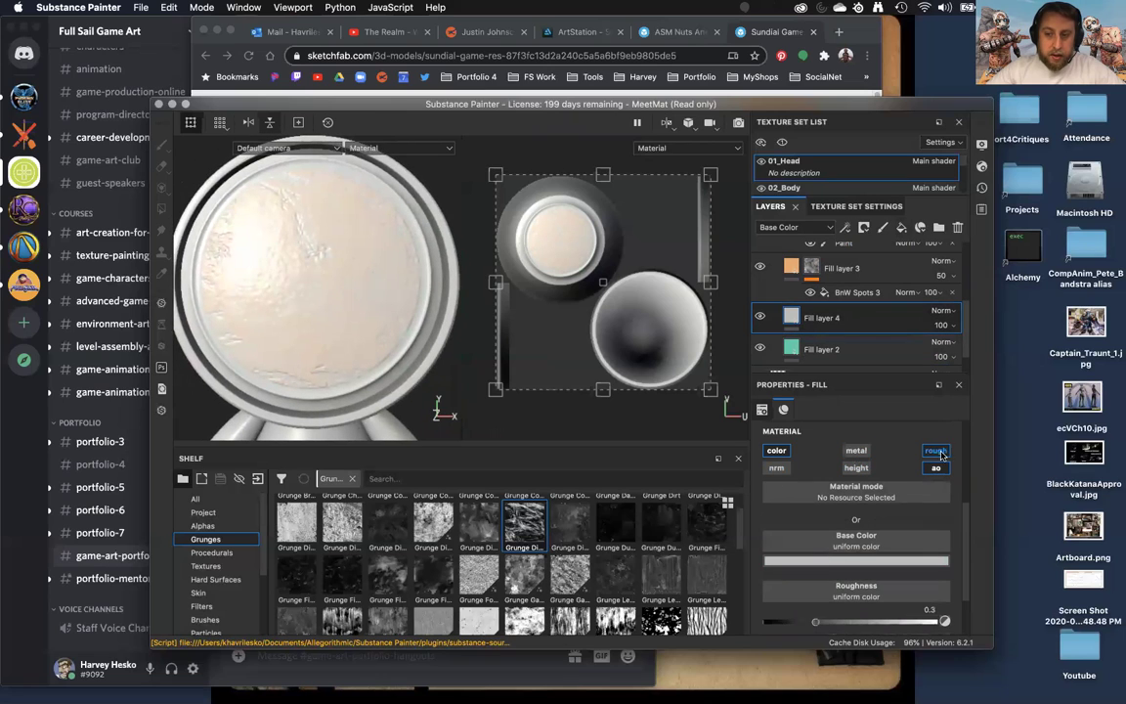
click(869, 561)
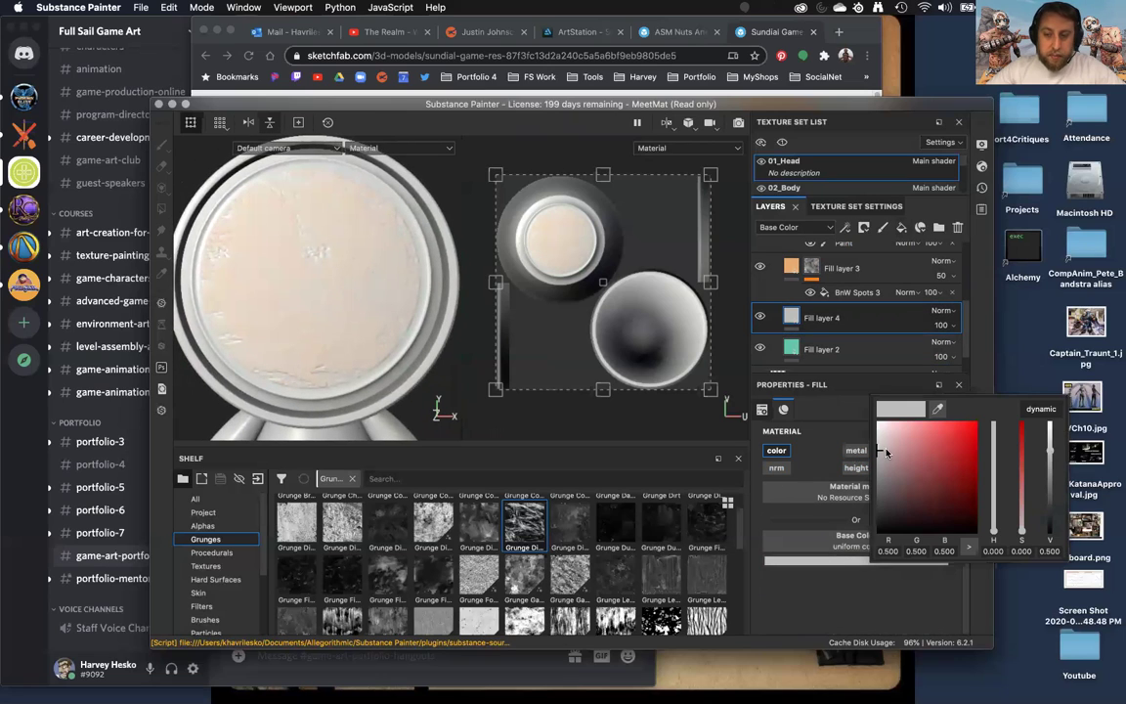
drag(886, 452, 880, 515)
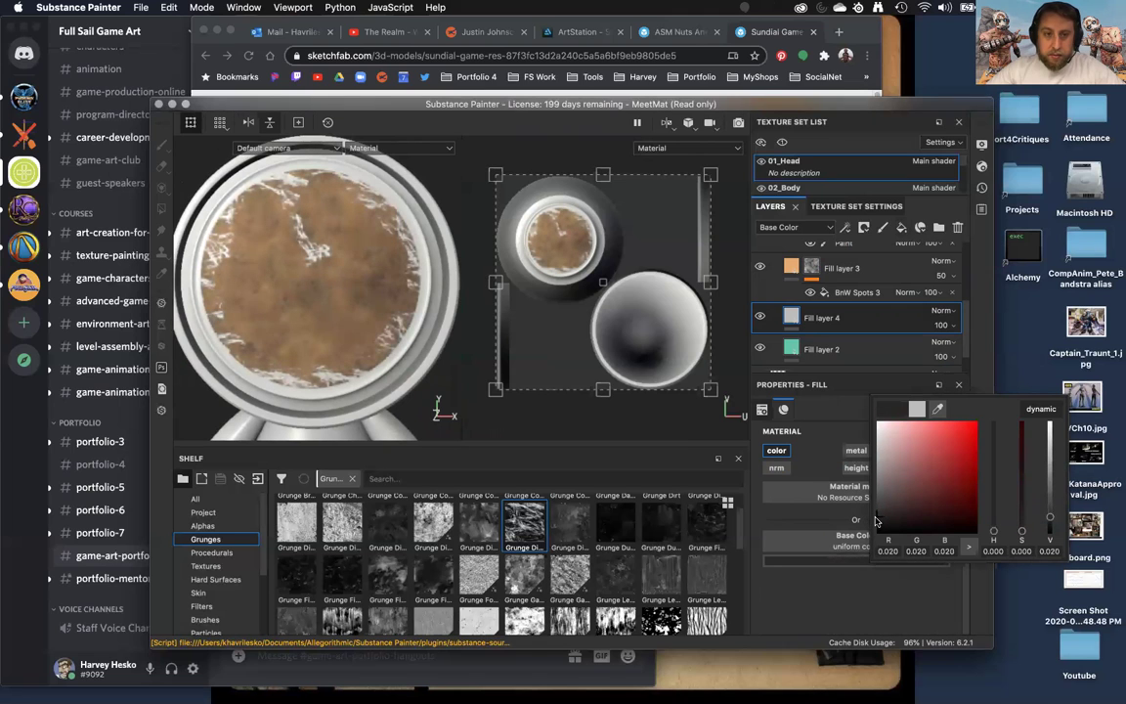
alt+drag(322, 369, 282, 473)
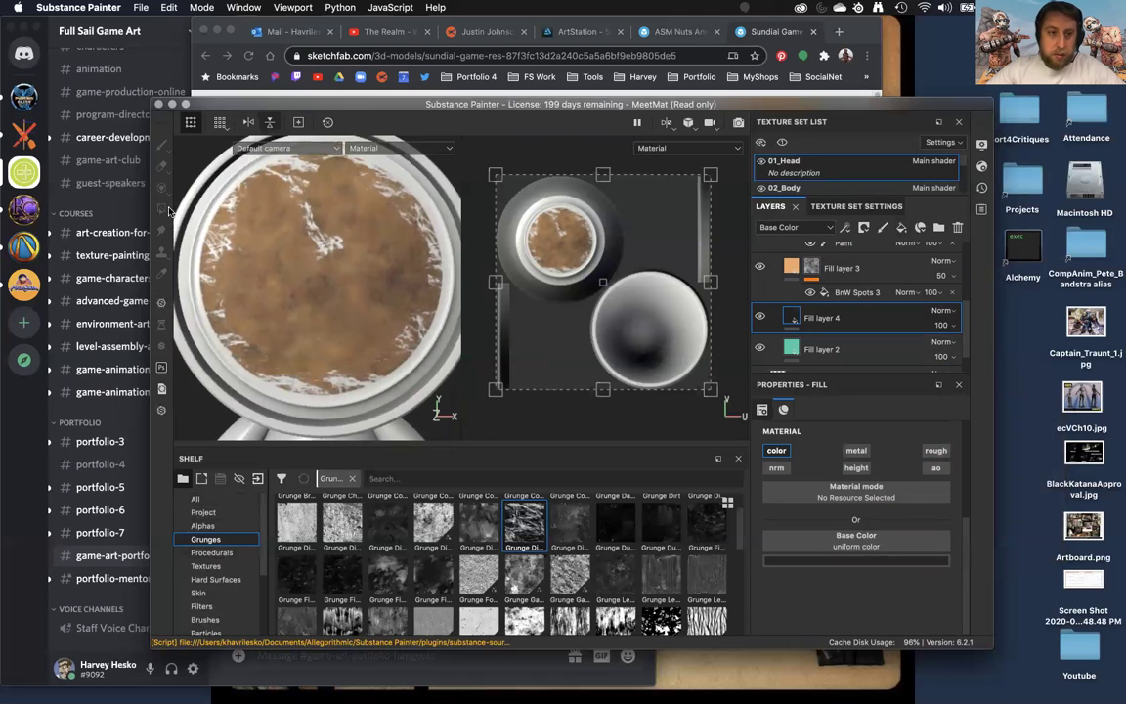
Display the Alphas in the shelf and add a black mask to Fill layer 4
click(204, 525)
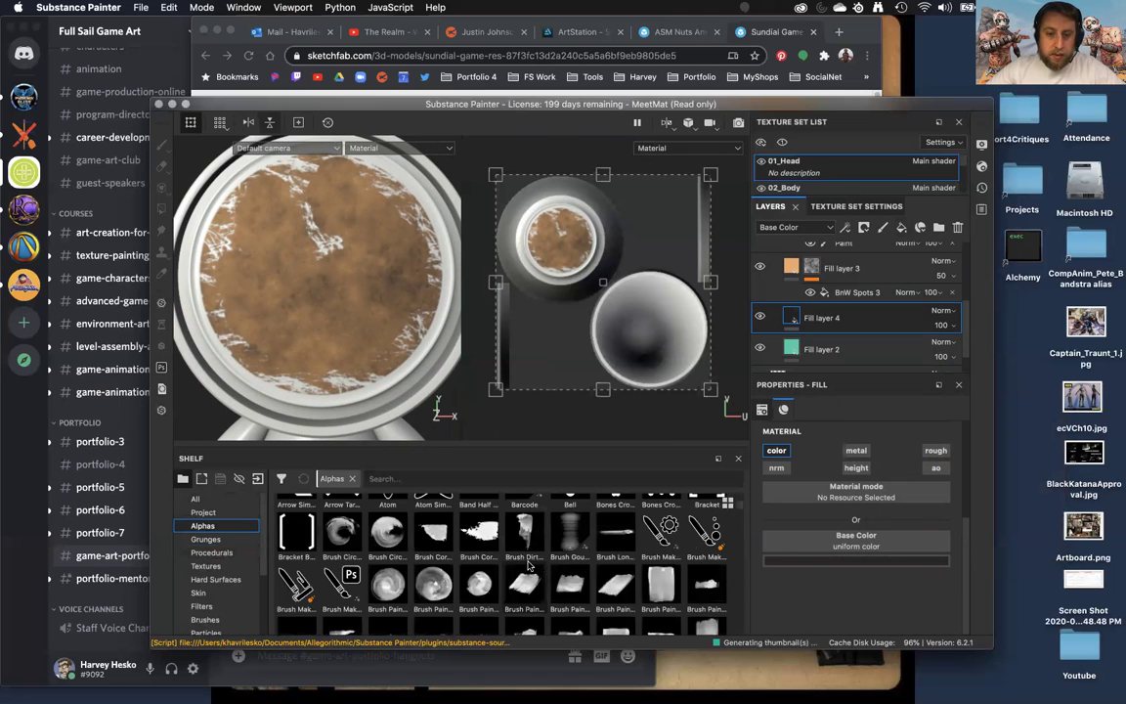
right_click(840, 317)
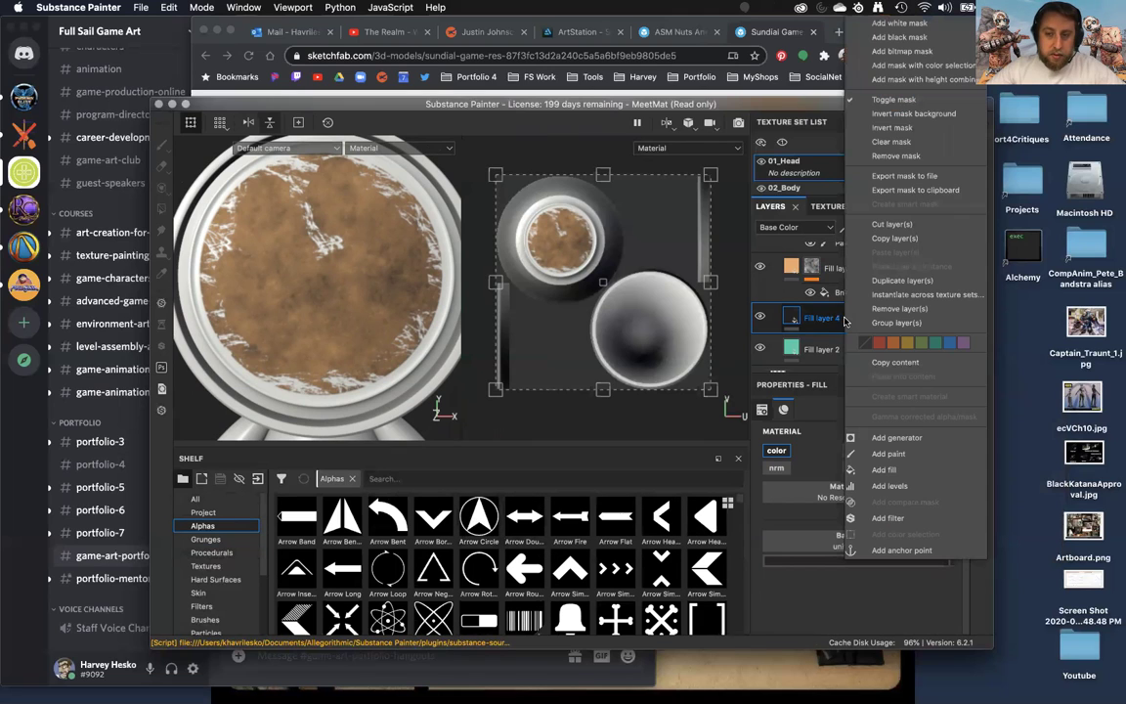
click(899, 43)
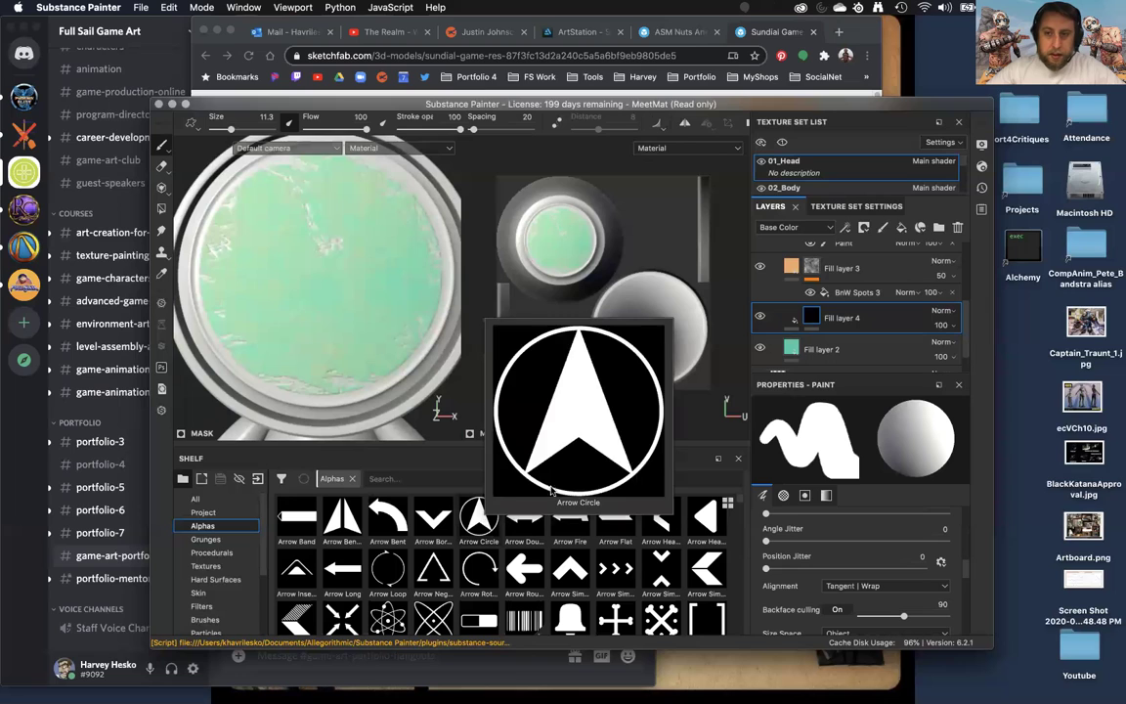
click(805, 495)
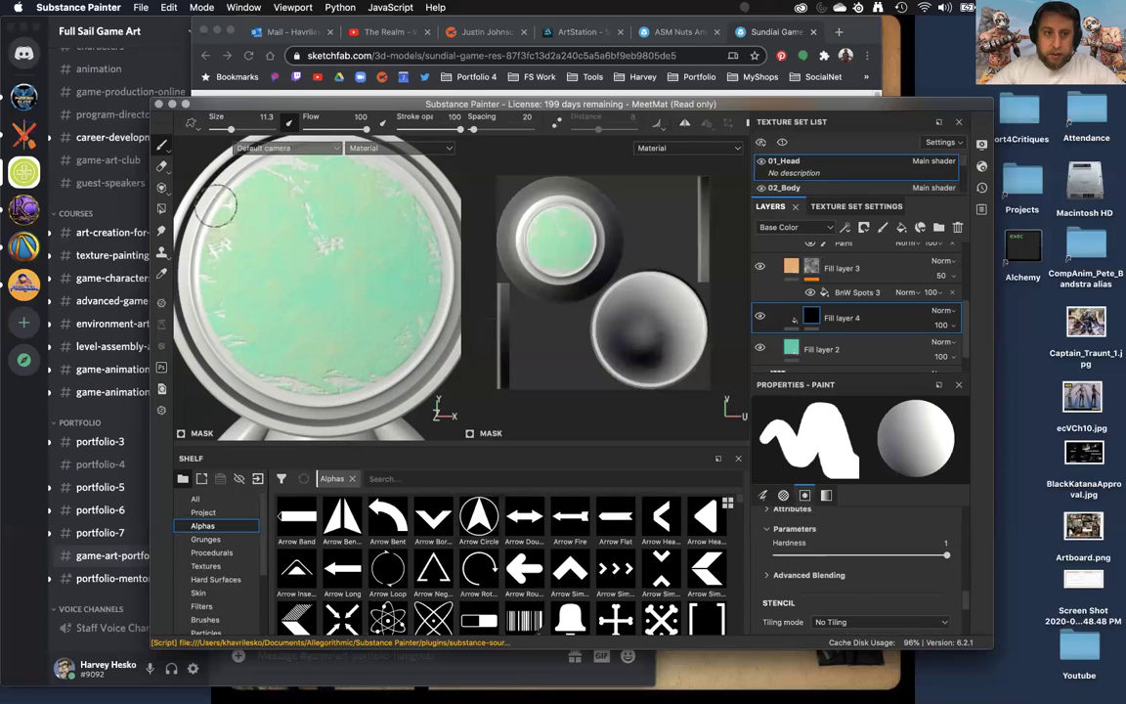
Add a paint effect to Fill layer 4's mask
click(162, 212)
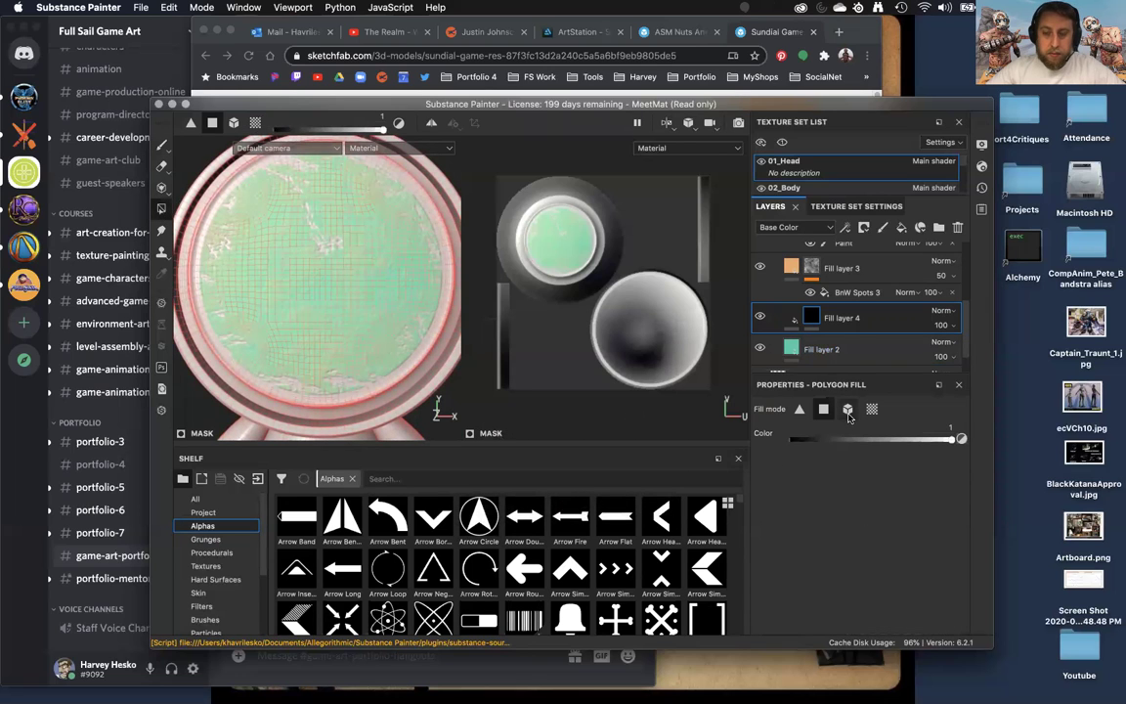
click(793, 317)
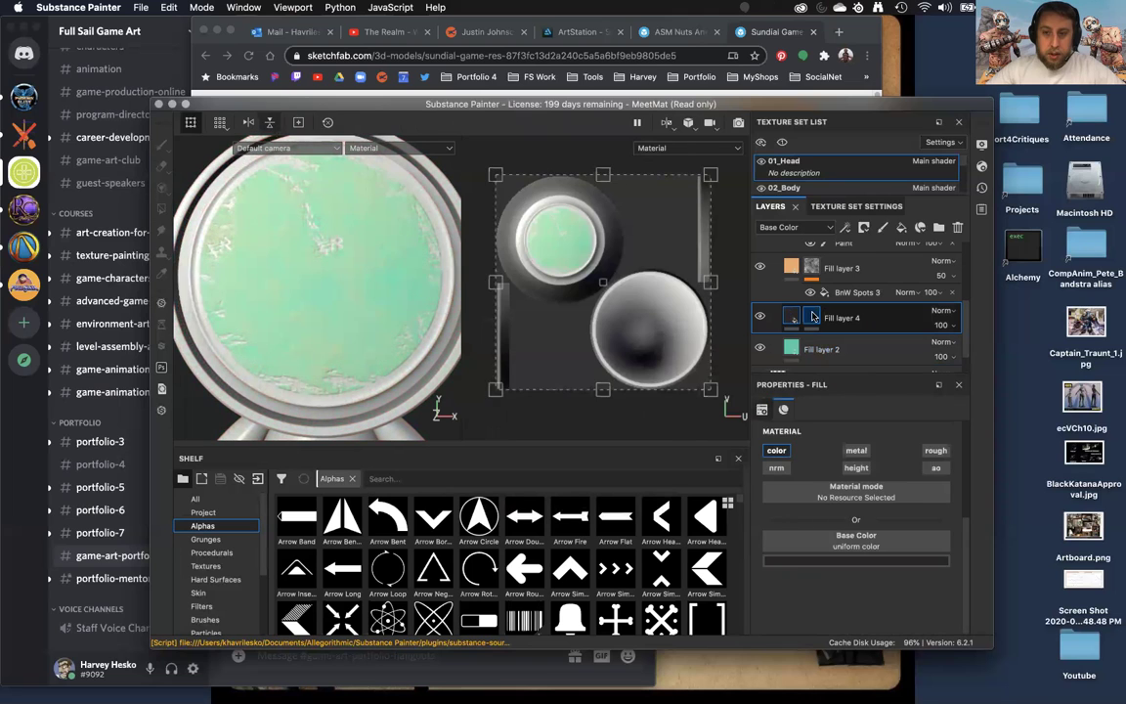
click(813, 316)
right_click(813, 317)
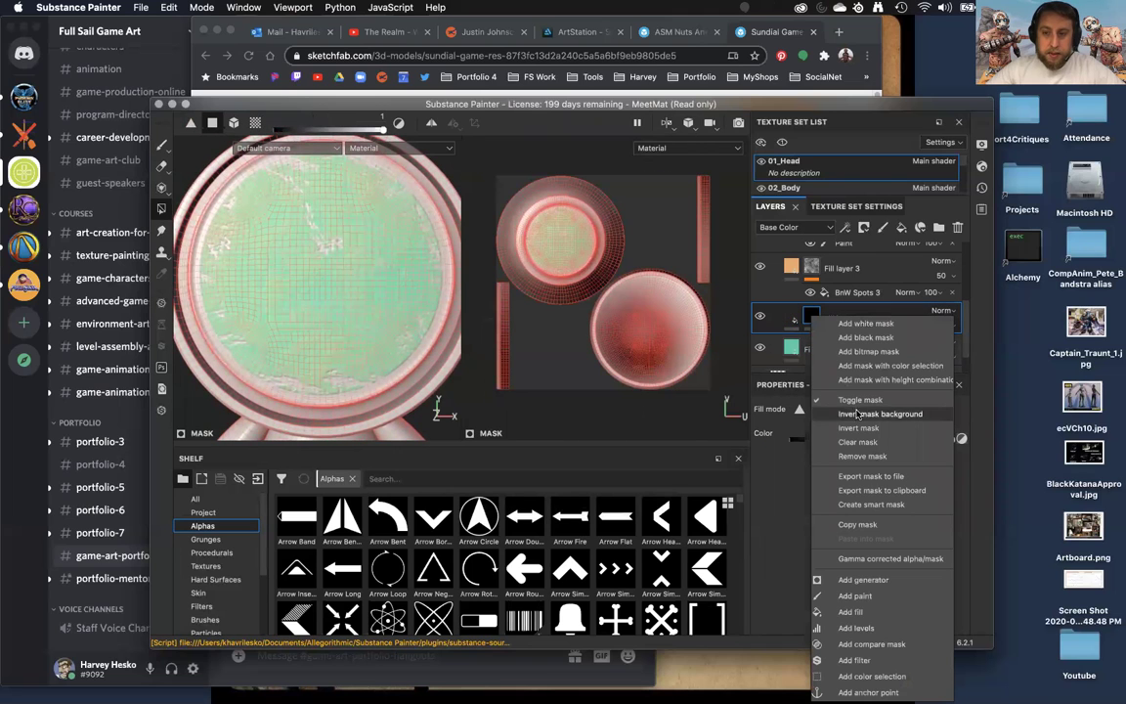
click(856, 595)
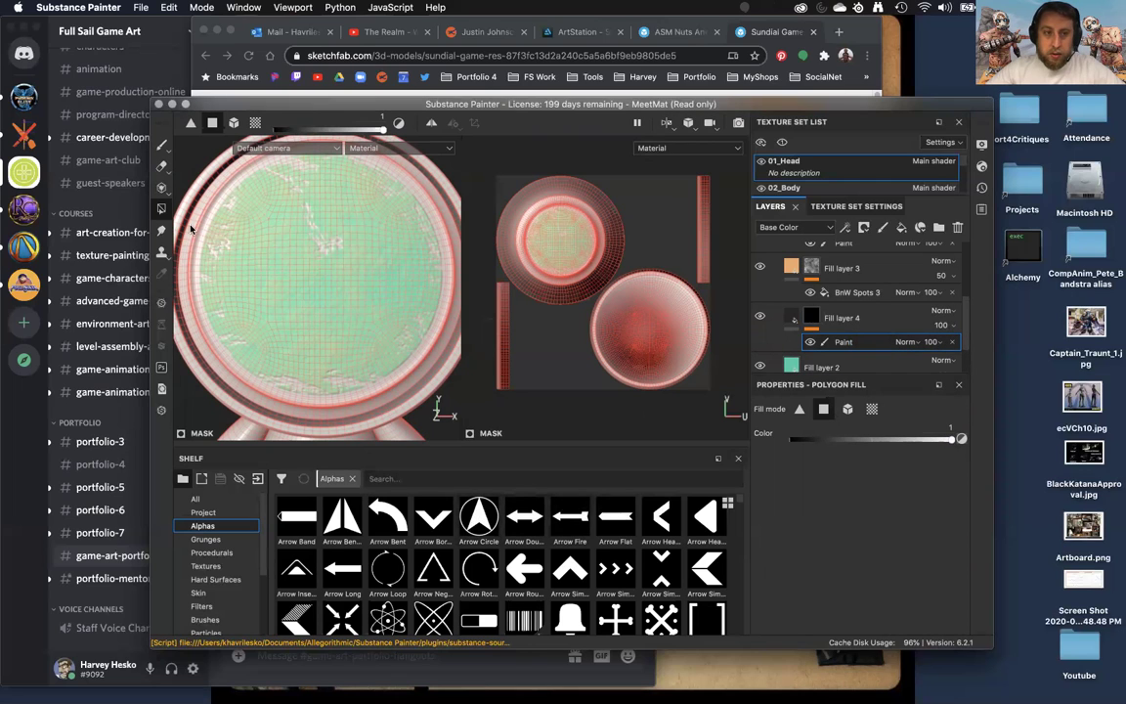
Activate the Projection tool and assign the Arrow Circle alpha as its grayscale image
click(162, 187)
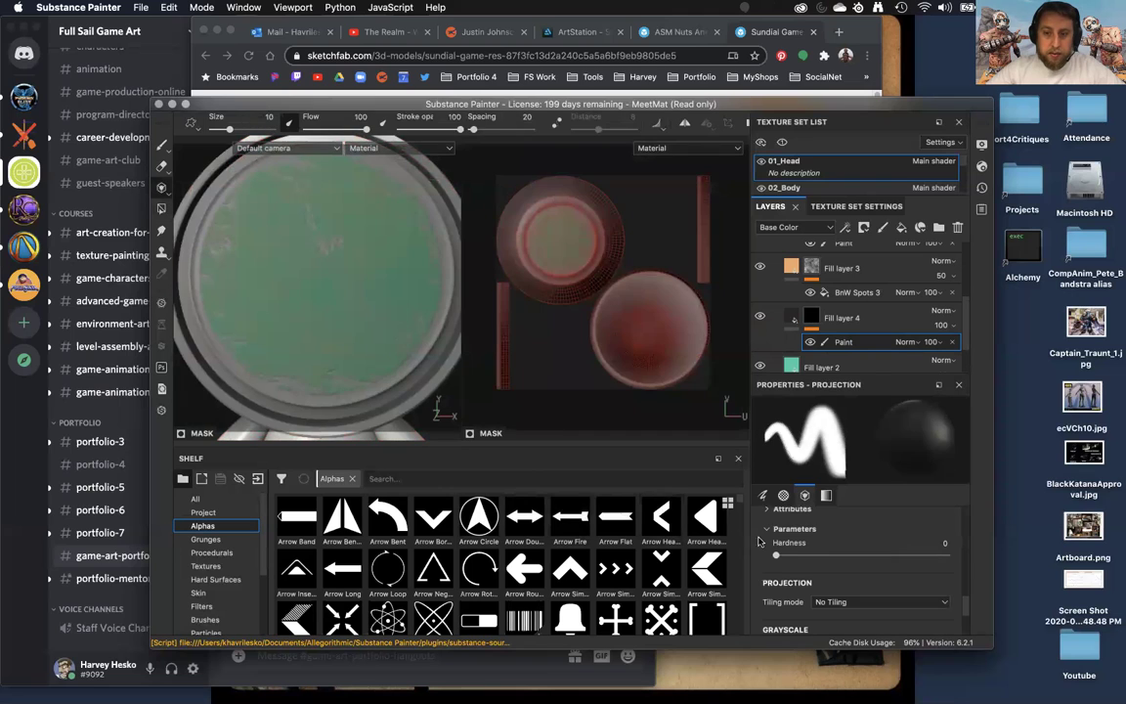
scroll(760, 541, down, 3)
drag(479, 524, 850, 540)
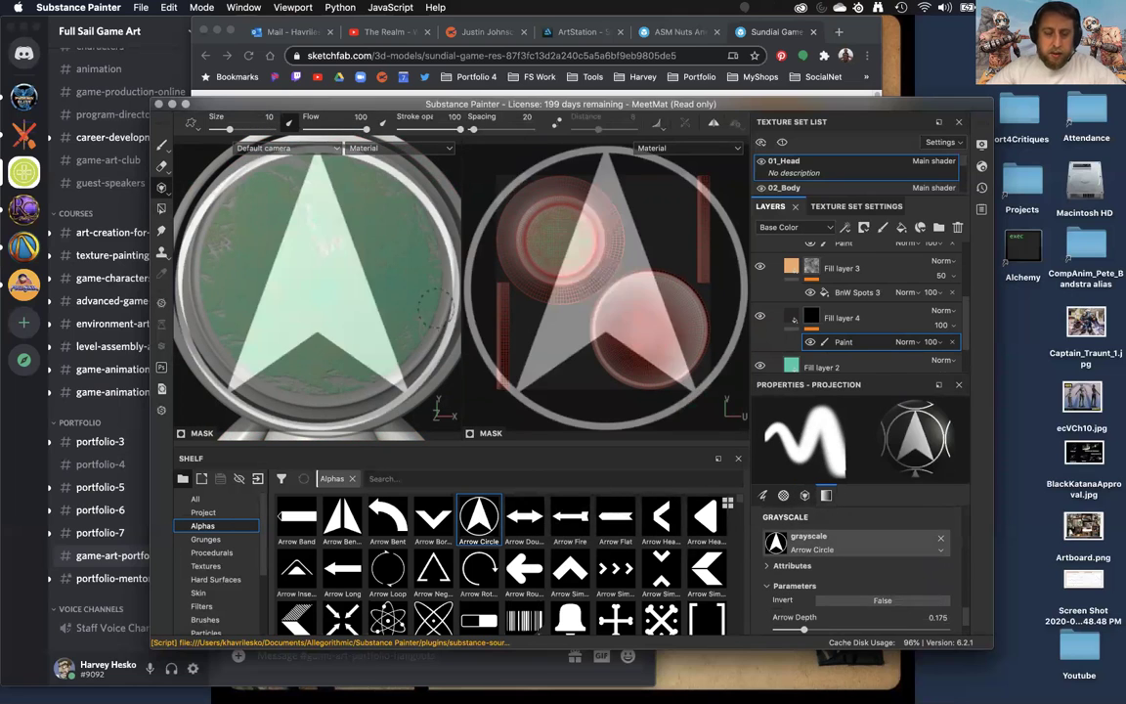
Scale and position the Arrow Circle projection so that it is centred inside the face disc
mouse_move(321, 311)
alt+right_down()
mouse_move(326, 350)
mouse_move(332, 278)
mouse_move(339, 300)
alt+right_up()
key(s)
middle_drag(339, 300, 346, 284)
right_drag(345, 282, 345, 291)
drag(345, 291, 343, 290)
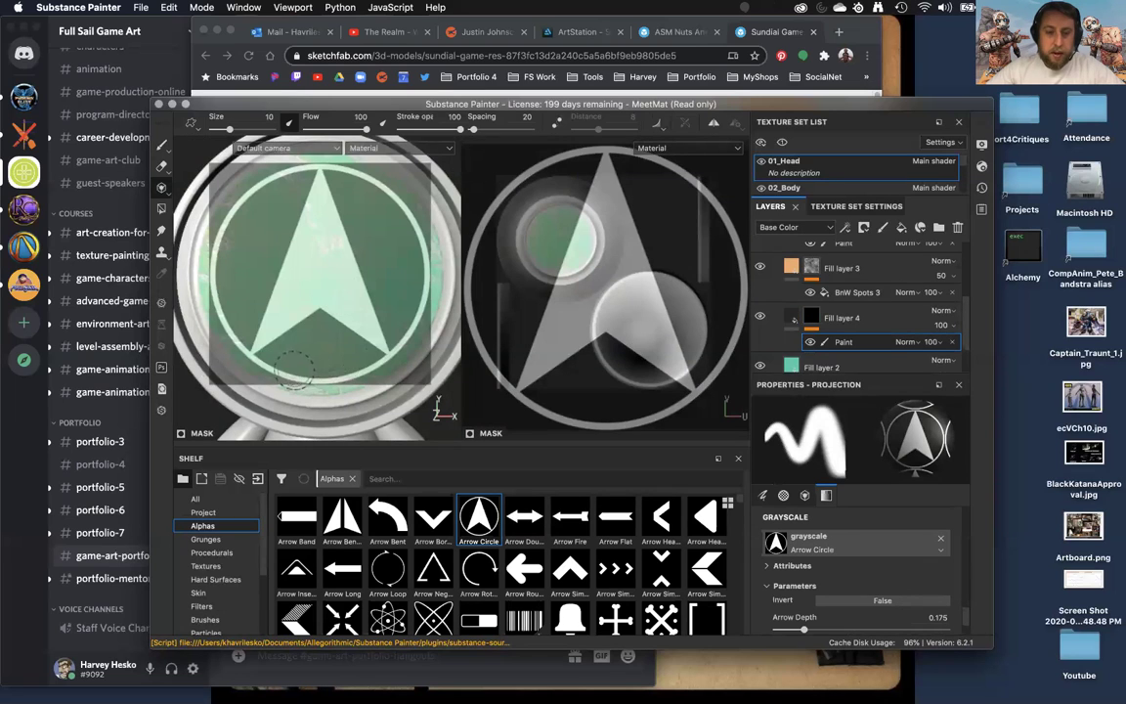
Enlarge the brush to 22.64 and paint the whole arrow and its surrounding ring through the projection onto the face disc
drag(295, 369, 331, 372)
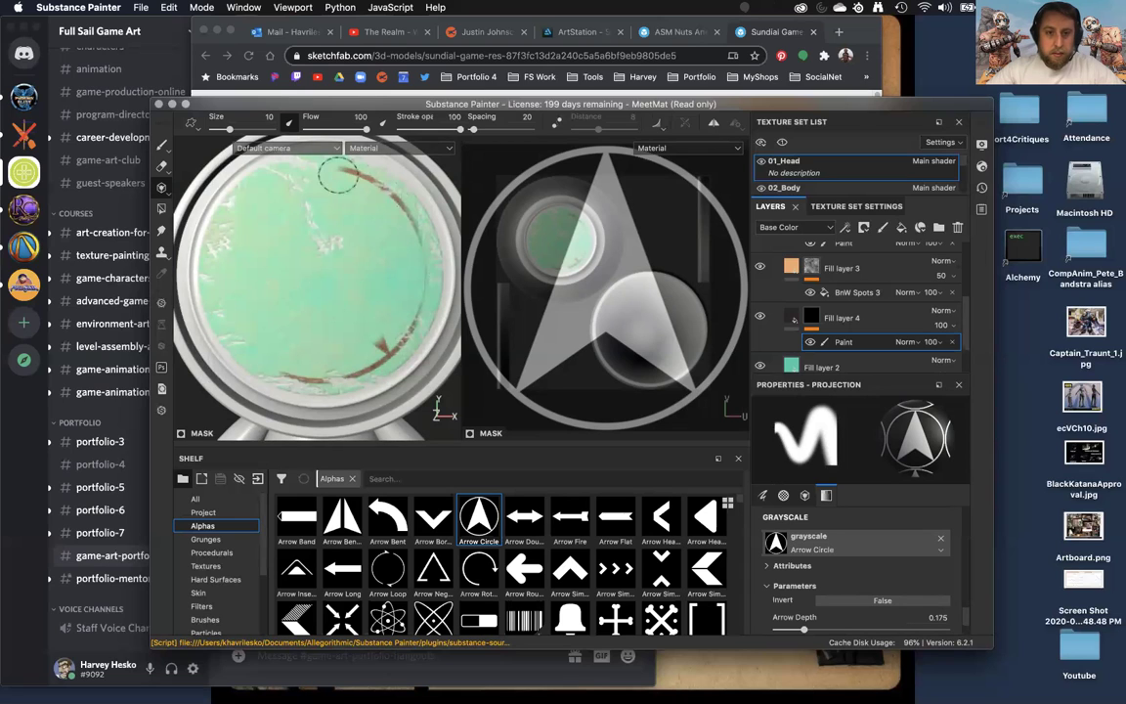
drag(243, 291, 242, 292)
key(bracketright)
key(bracketright)
key(bracketright)
key(bracketright)
key(bracketright)
key(bracketright)
key(bracketright)
key(bracketright)
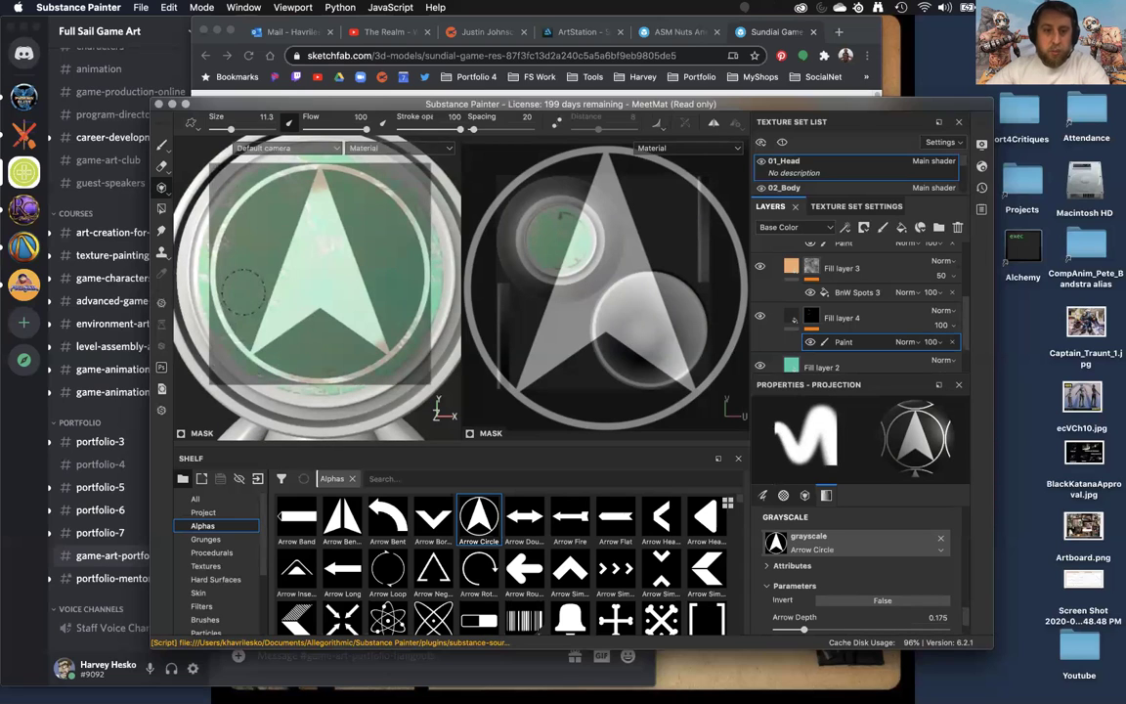
key(s)
mouse_move(401, 335)
mouse_down()
mouse_move(322, 256)
mouse_move(301, 195)
mouse_move(246, 328)
mouse_move(220, 224)
mouse_move(308, 185)
mouse_up()
drag(404, 229, 404, 319)
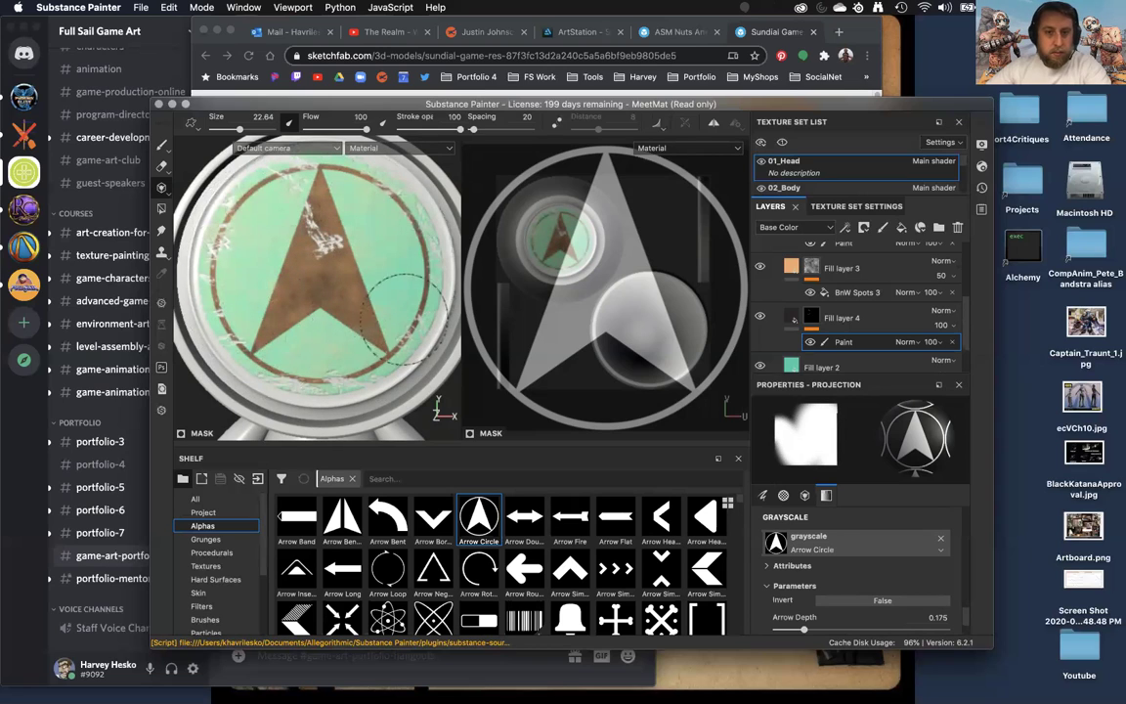
drag(291, 278, 355, 234)
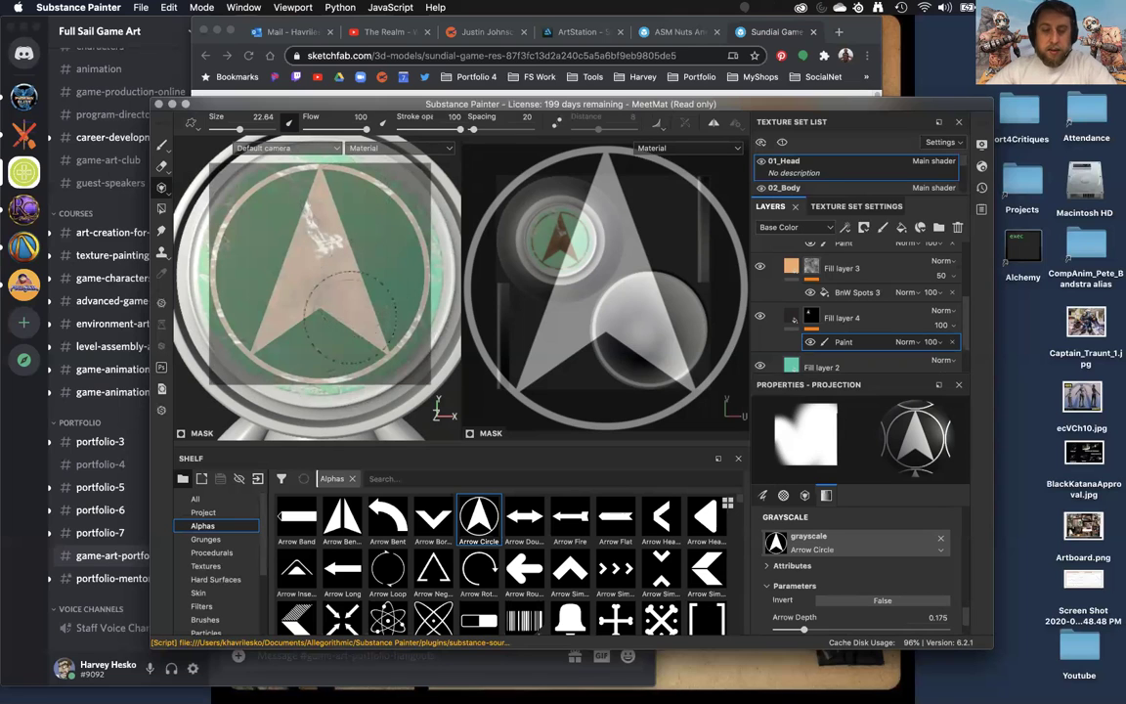
Return to the Paint tool and examine the chipped arrow emblem from several angles alongside the layers of Folder 1
click(162, 150)
alt+right_drag(296, 217, 323, 269)
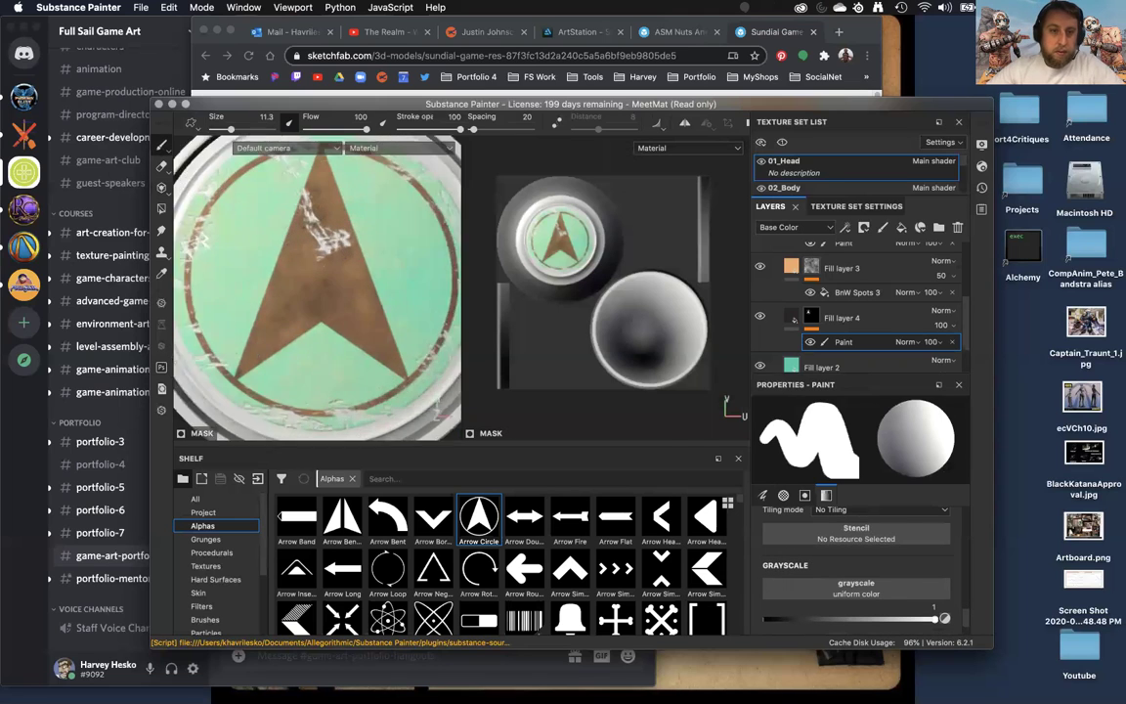
alt+drag(322, 268, 344, 322)
alt+right_drag(344, 321, 335, 249)
alt+drag(335, 249, 347, 273)
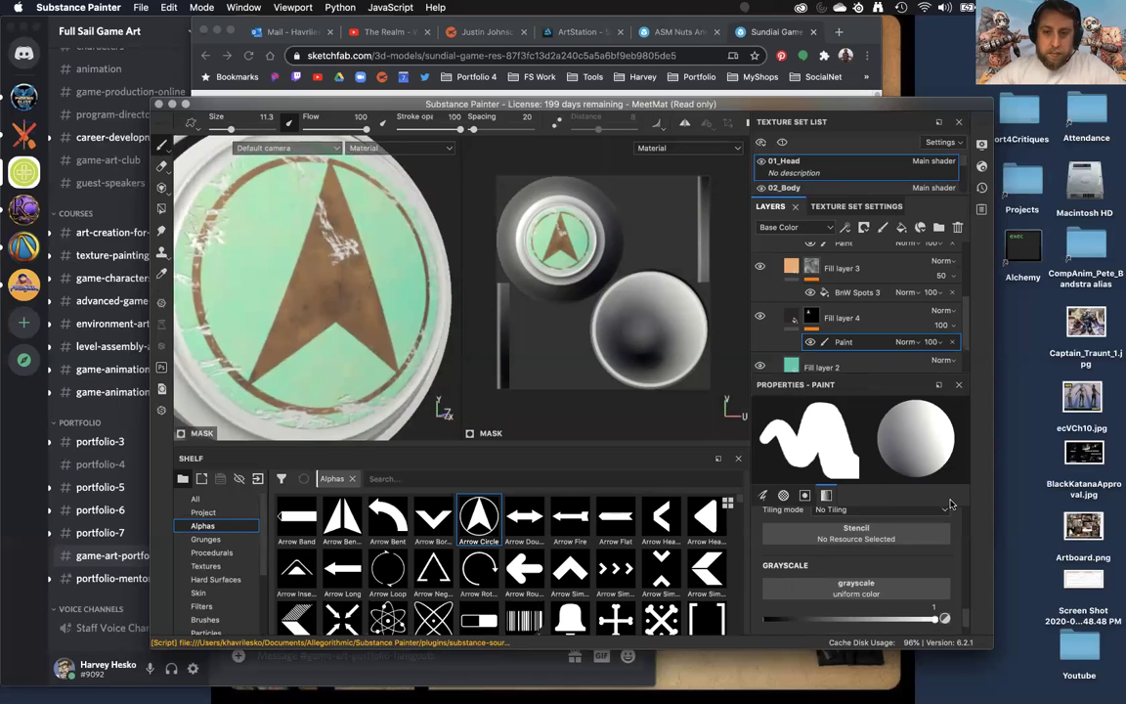
scroll(844, 313, up, 2)
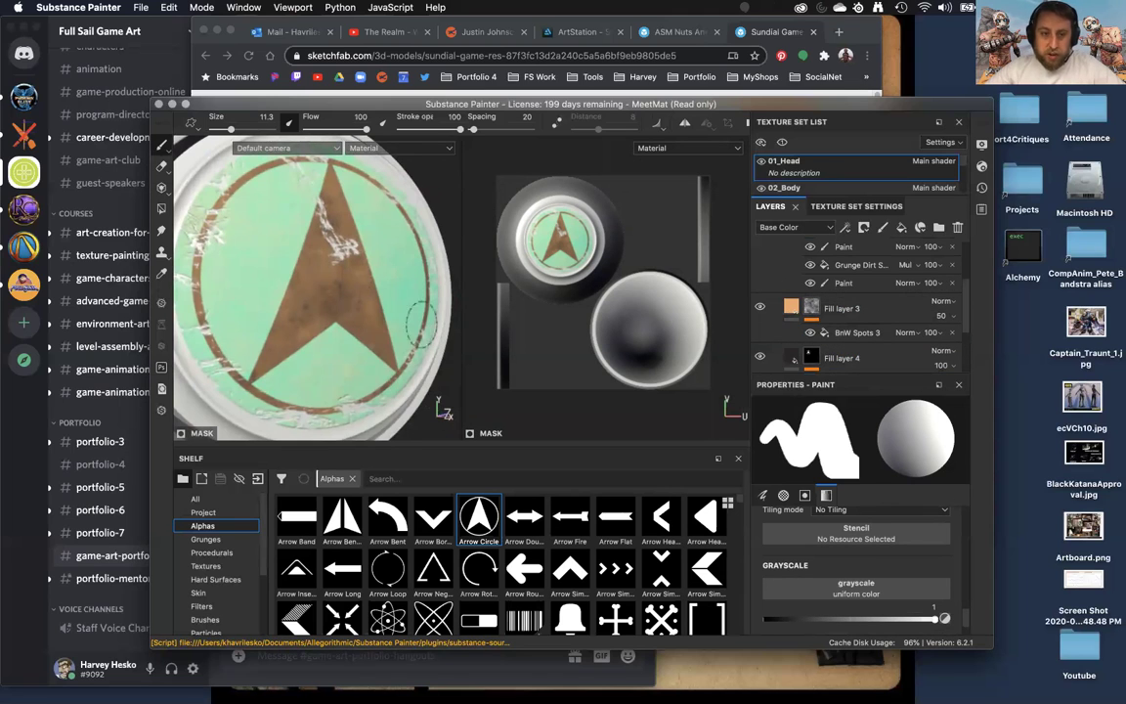
scroll(387, 293, up, 3)
scroll(399, 335, down, 3)
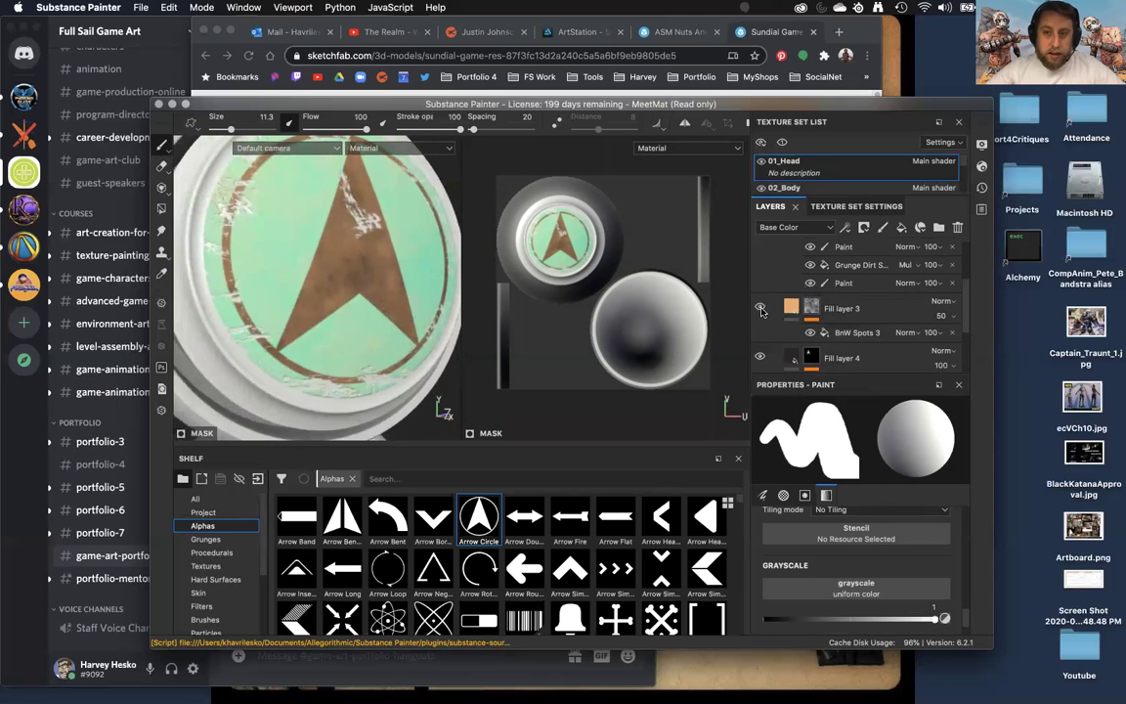
click(761, 308)
alt+right_drag(378, 269, 389, 339)
alt+drag(389, 339, 376, 325)
alt+right_drag(376, 325, 376, 301)
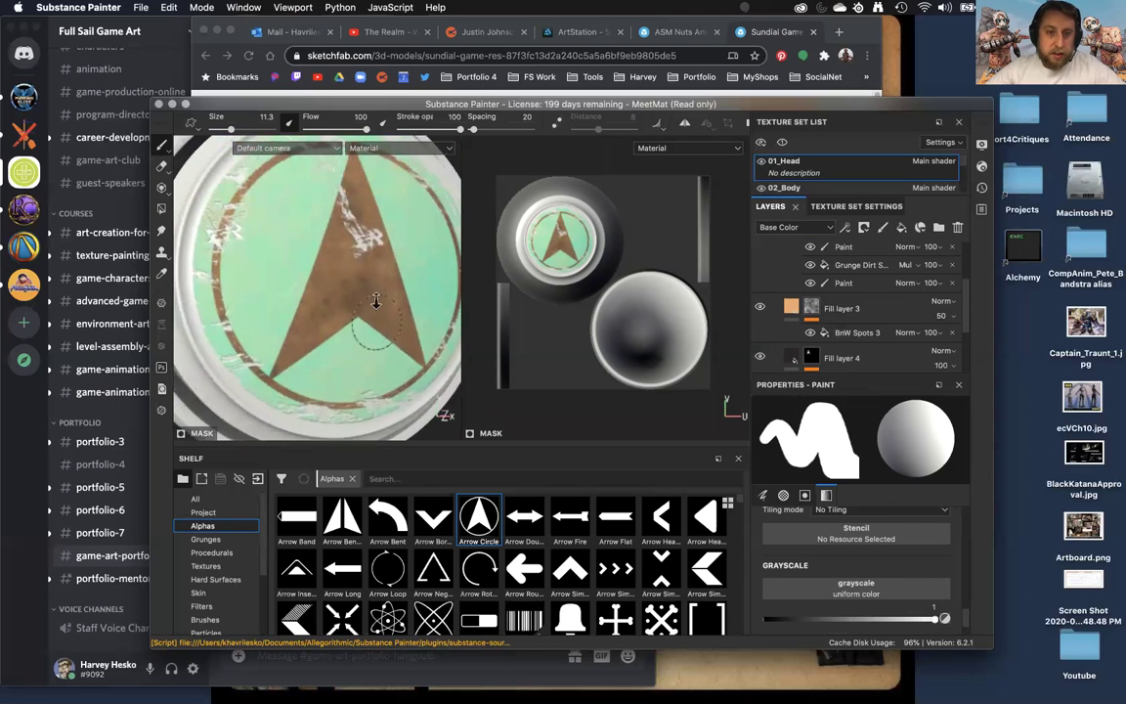
mouse_move(375, 301)
alt+mouse_down()
mouse_move(385, 296)
mouse_move(376, 274)
alt+mouse_up()
scroll(879, 278, up, 2)
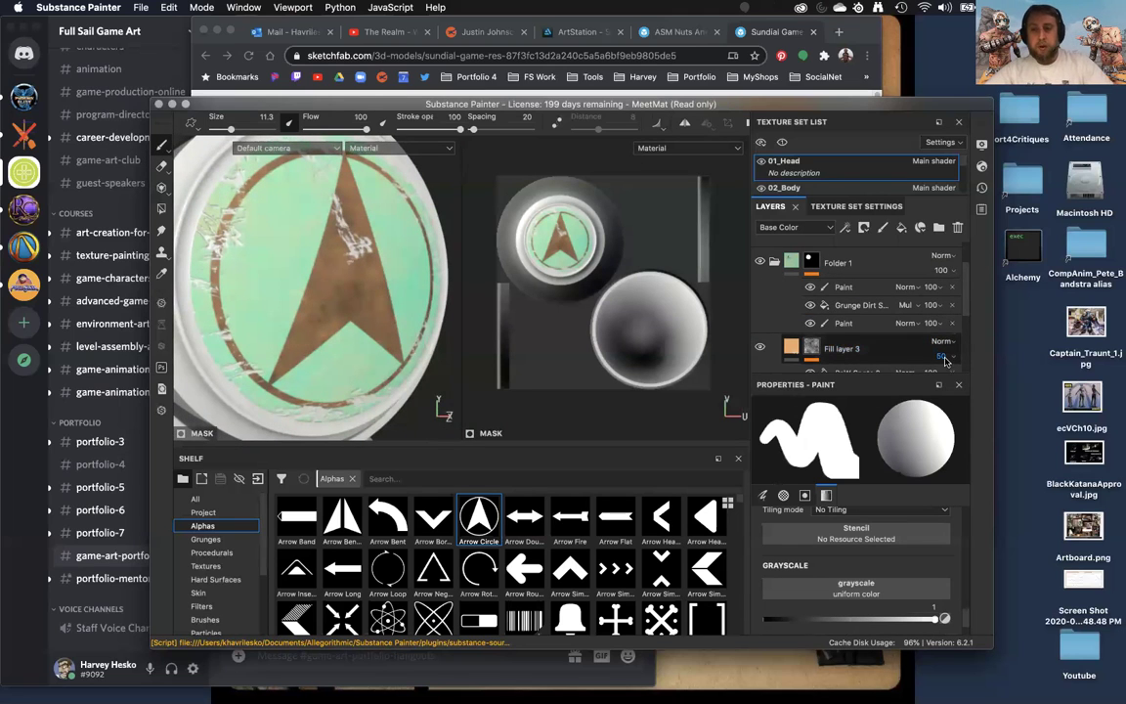
alt+drag(294, 312, 285, 286)
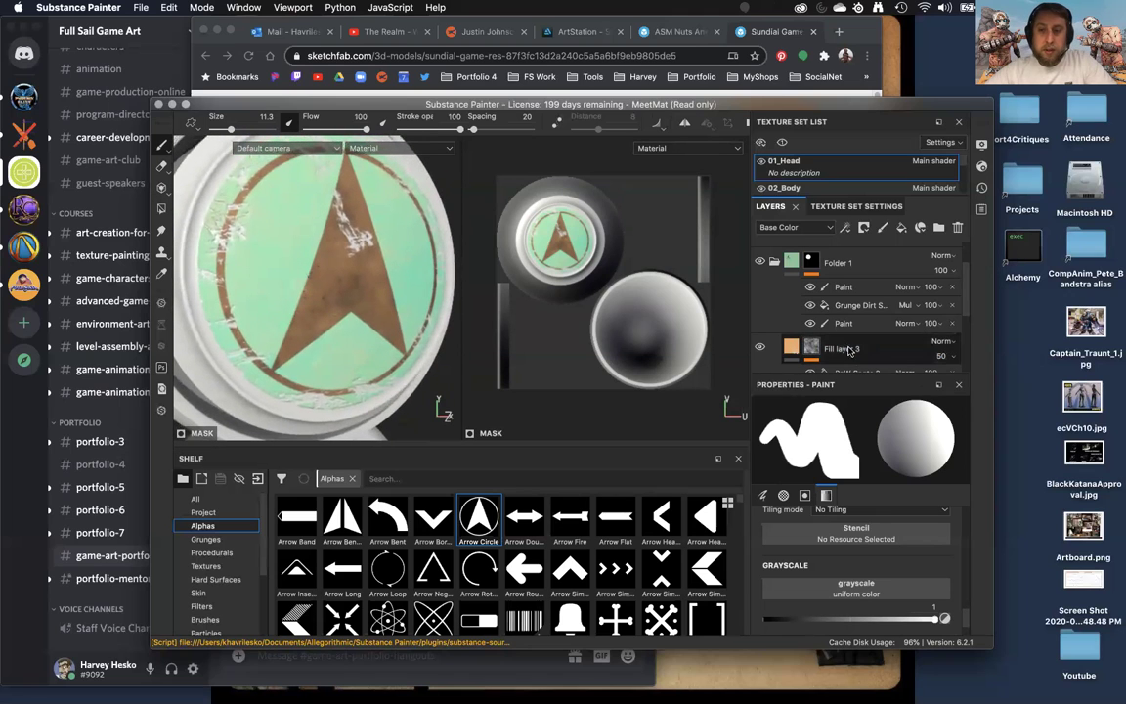
Add a Blur filter above the paint effect in Fill layer 4's mask and set its intensity to 0.51
scroll(878, 348, down, 3)
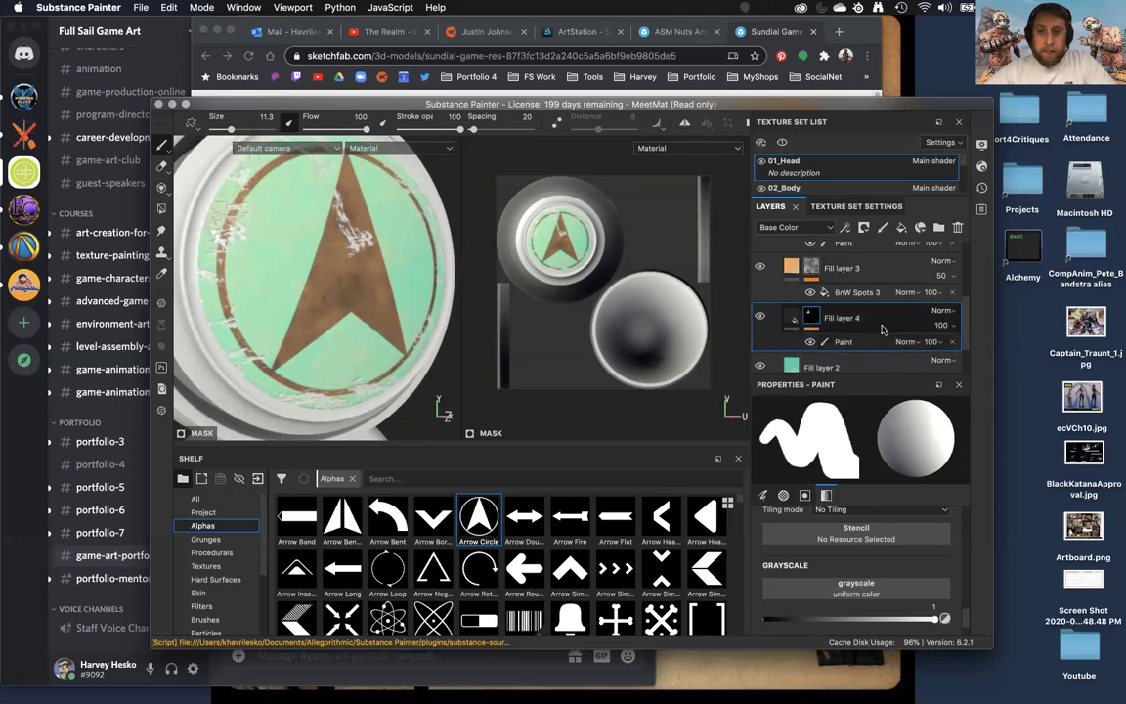
right_click(874, 345)
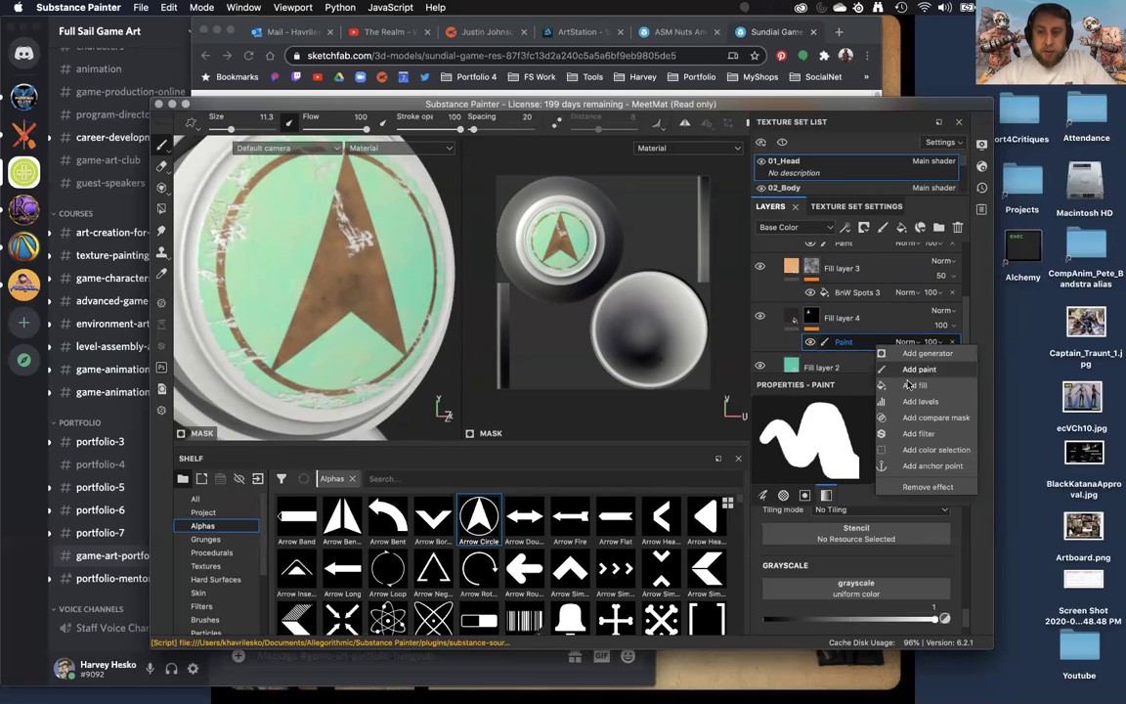
click(920, 434)
click(900, 438)
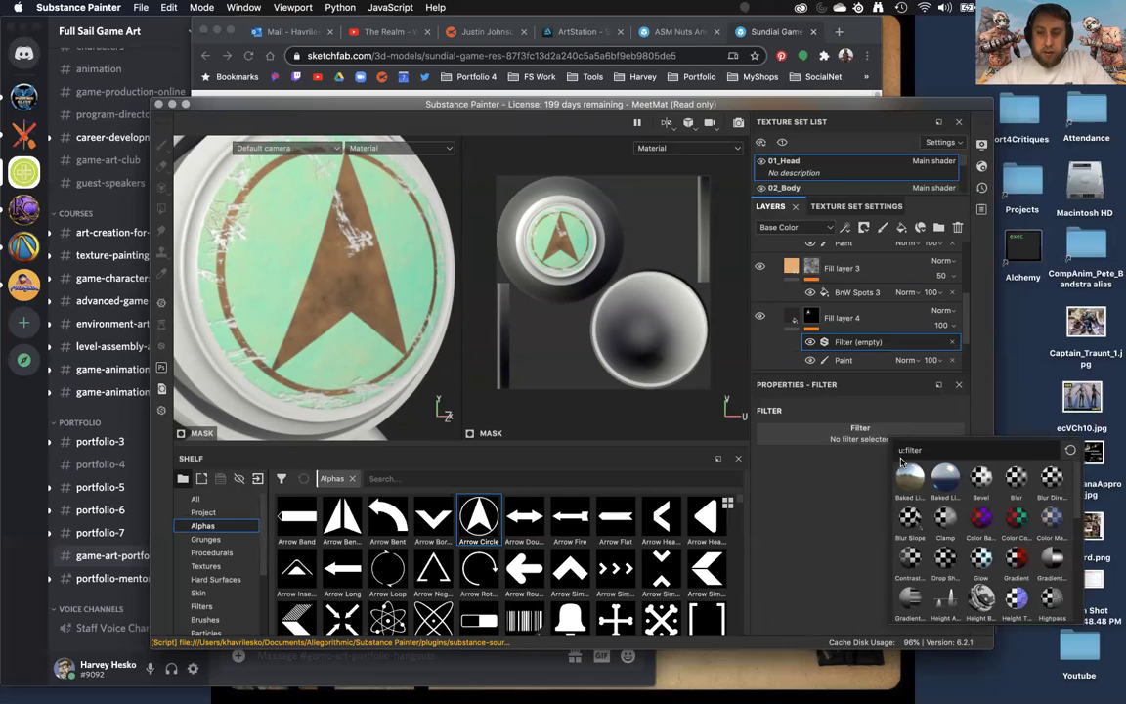
click(1017, 478)
scroll(323, 238, up, 5)
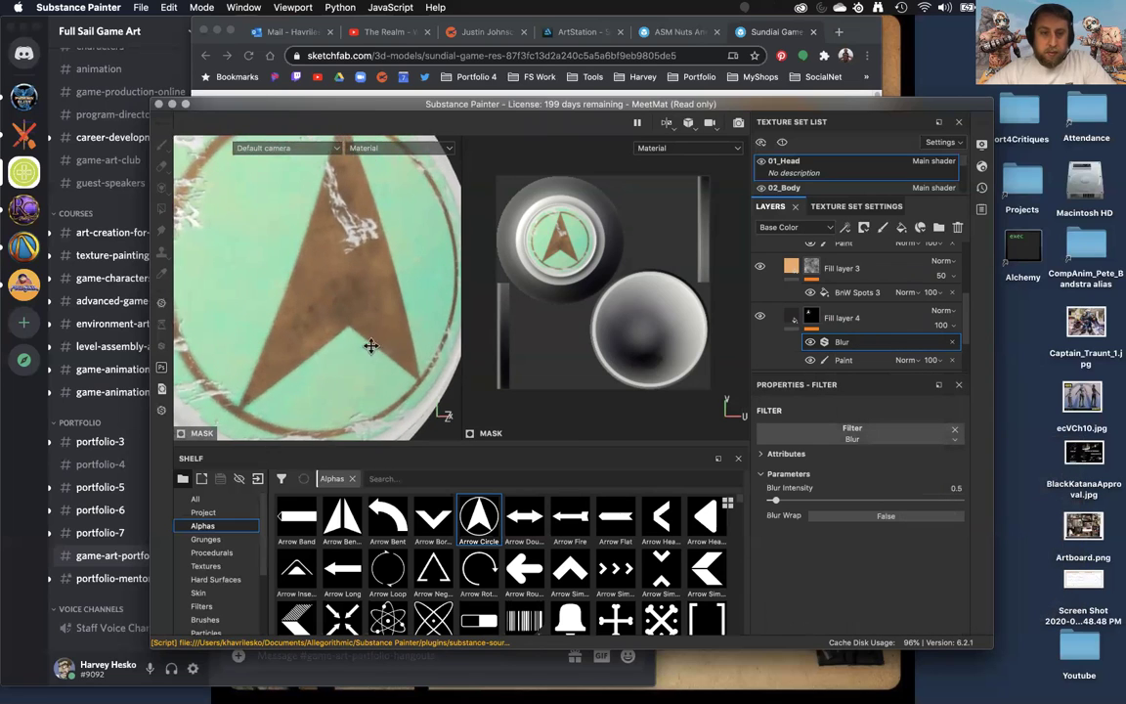
drag(775, 503, 777, 502)
alt+drag(253, 350, 311, 283)
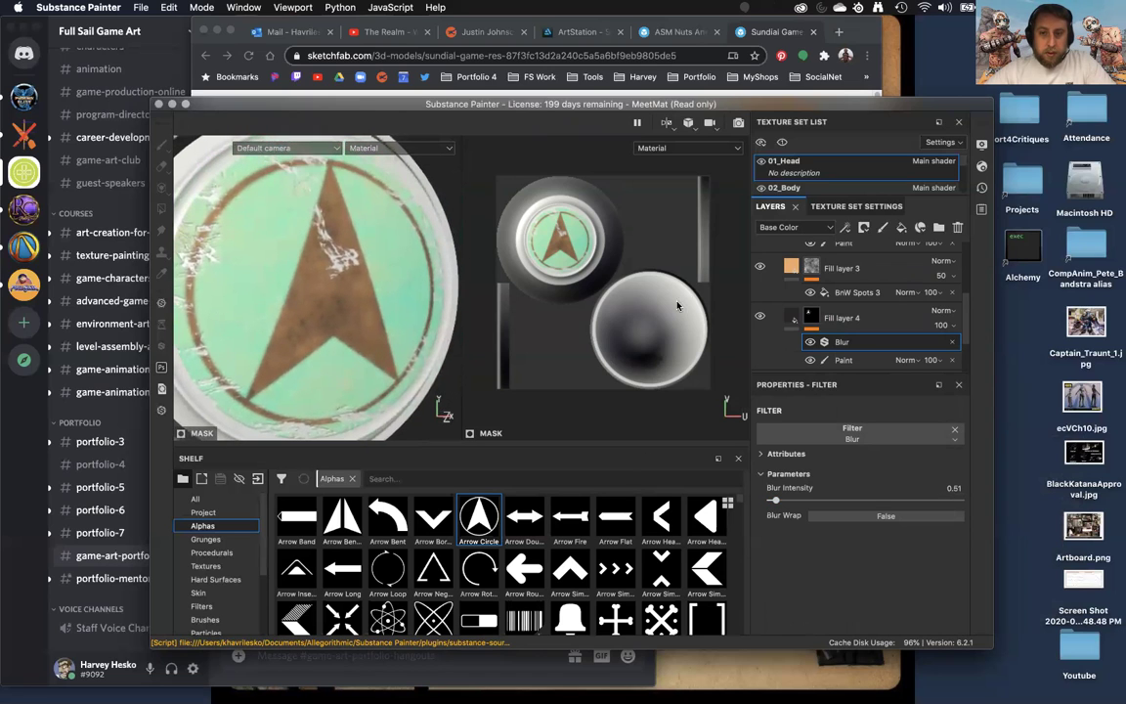
Try a height of about 0.22 on Fill layer 4 and switch its height channel back off
click(836, 317)
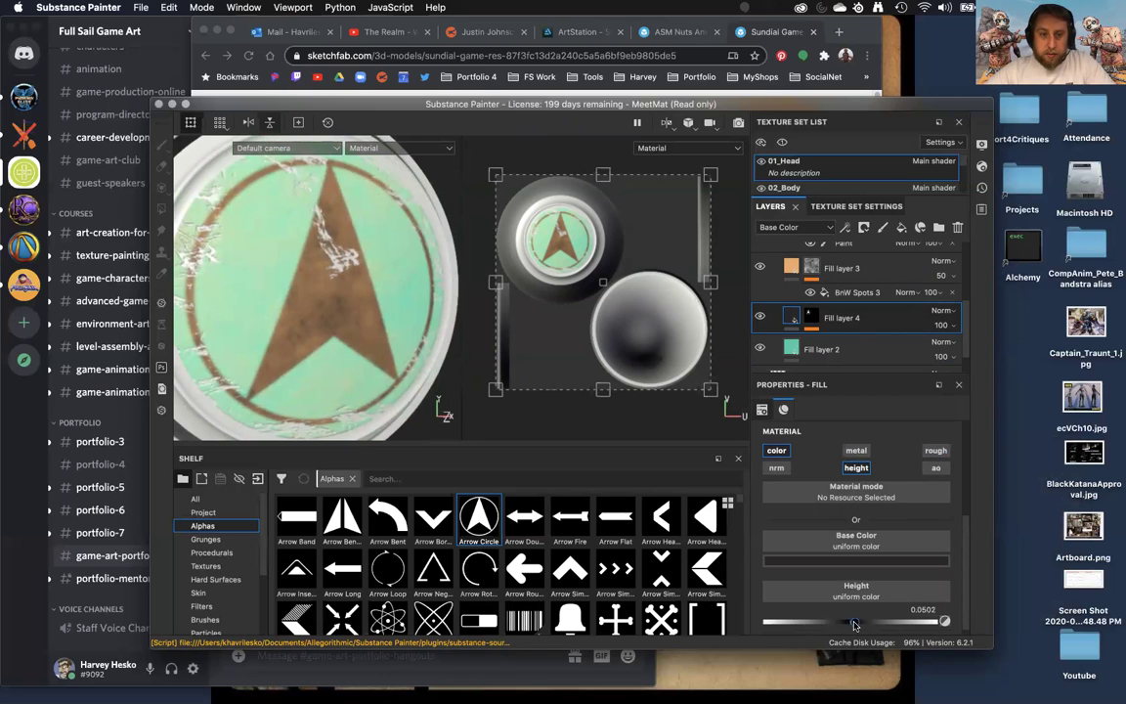
mouse_move(322, 343)
alt+right_down()
mouse_move(329, 397)
mouse_move(314, 357)
alt+right_up()
alt+drag(314, 357, 298, 359)
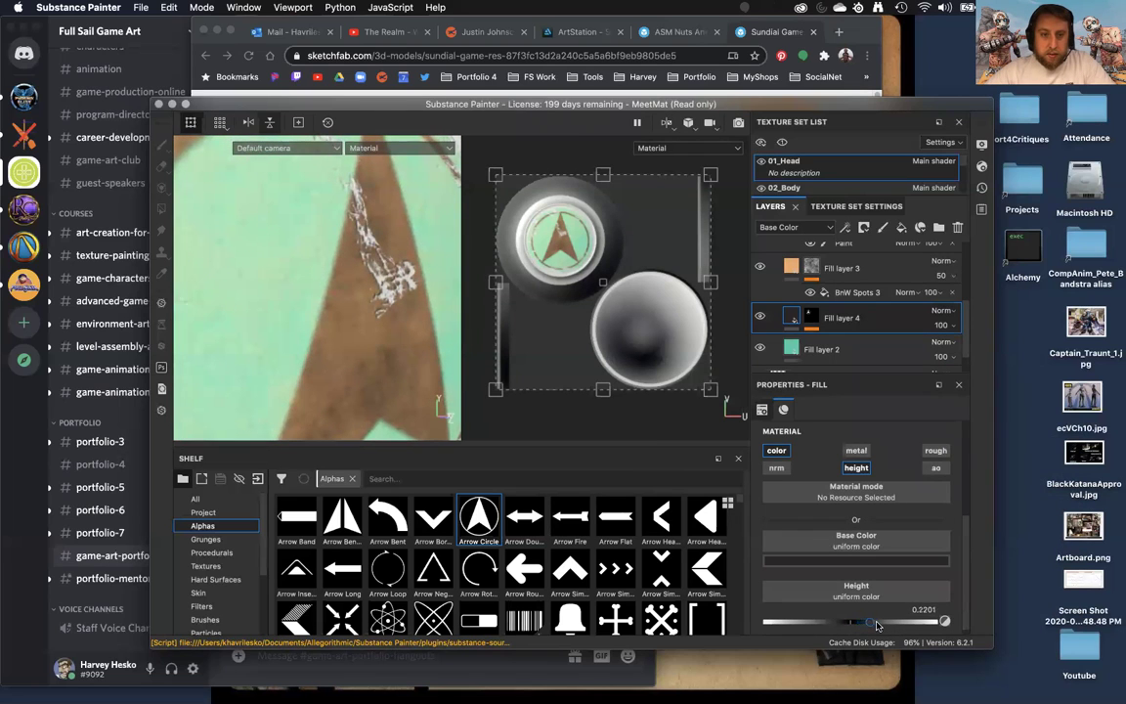
scroll(362, 293, down, 5)
alt+drag(371, 306, 318, 333)
click(858, 470)
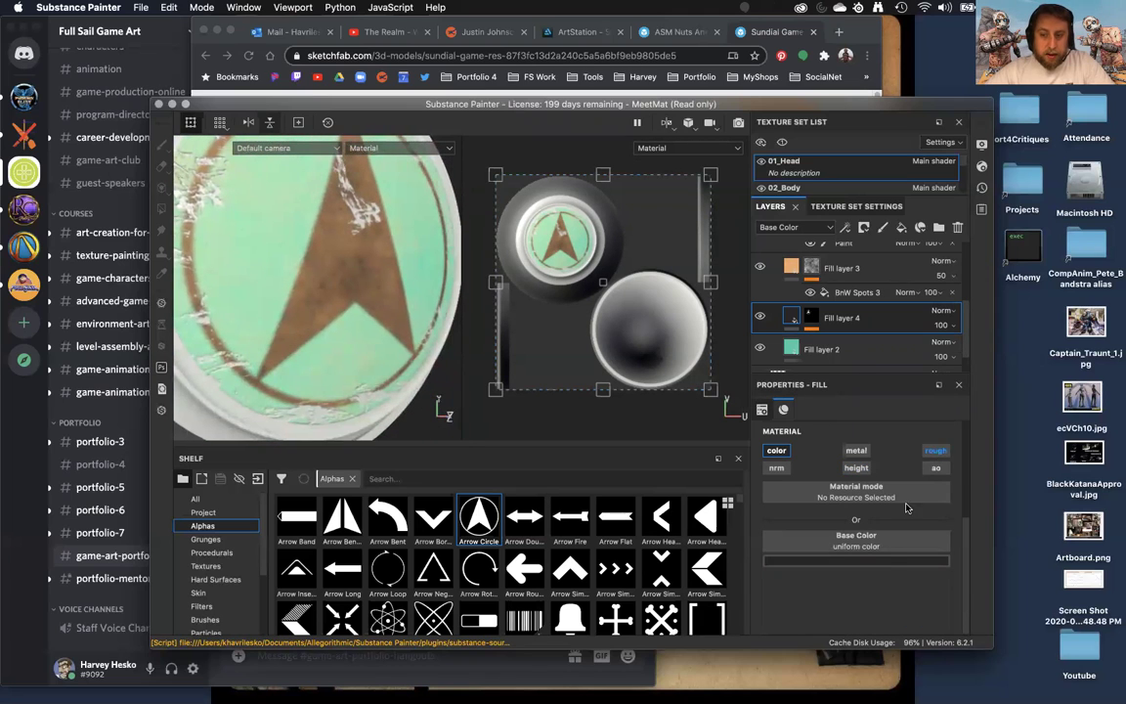
Enable the roughness channel on Fill layer 4, try a low value for gloss, and set roughness to about 0.45
click(936, 450)
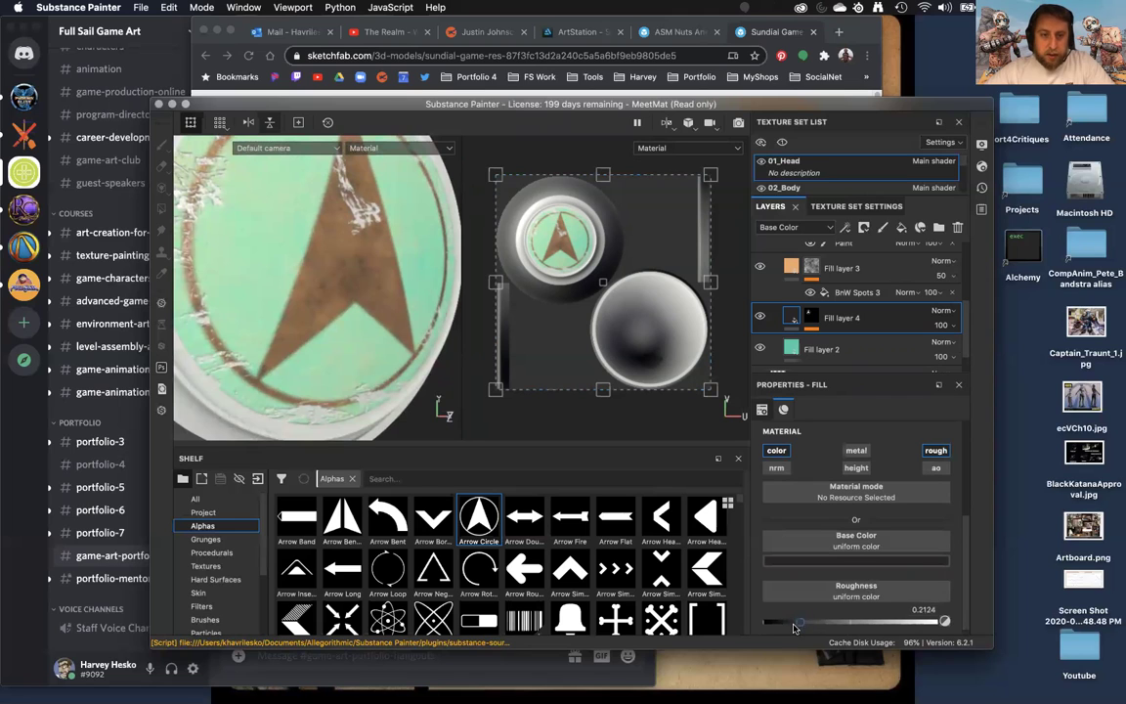
alt+drag(298, 254, 360, 320)
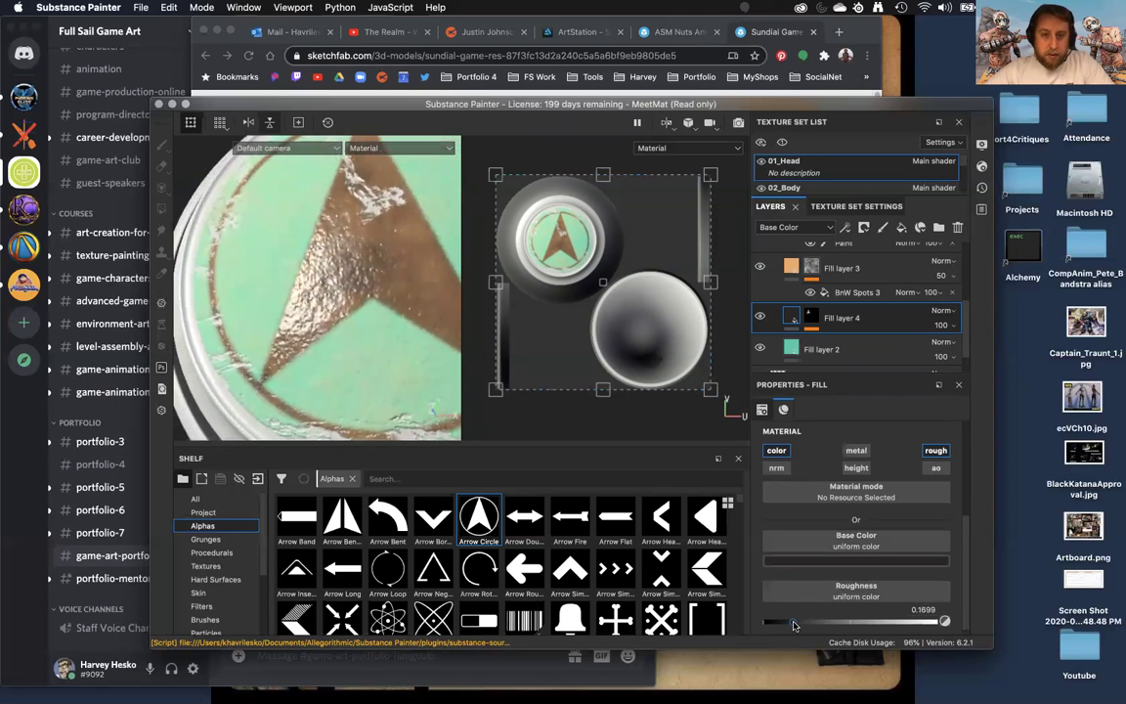
drag(822, 627, 830, 633)
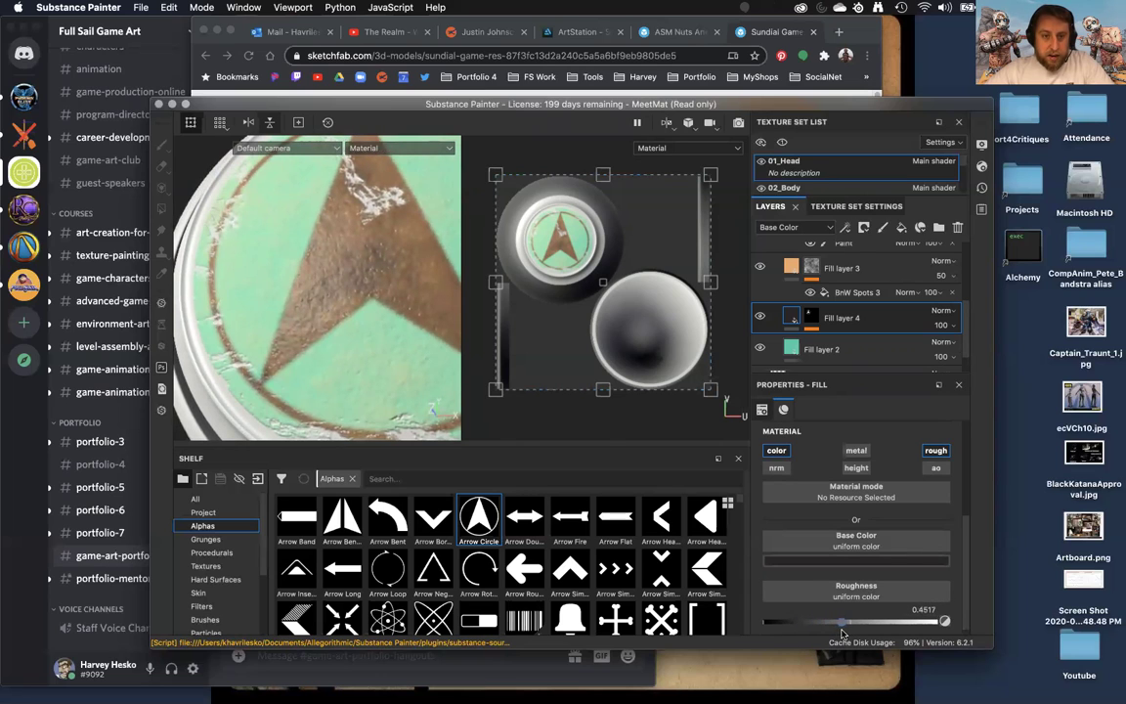
alt+drag(345, 282, 258, 192)
alt+right_drag(258, 192, 256, 203)
alt+drag(256, 203, 321, 211)
alt+middle_drag(321, 211, 326, 223)
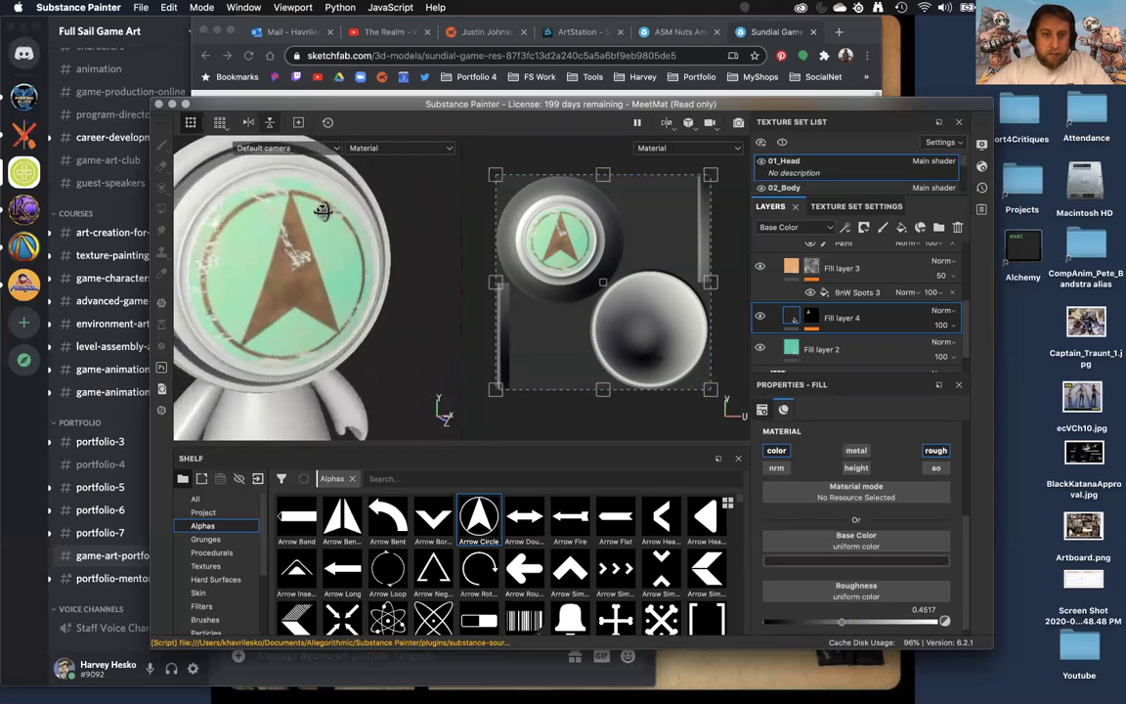
alt+drag(326, 223, 298, 267)
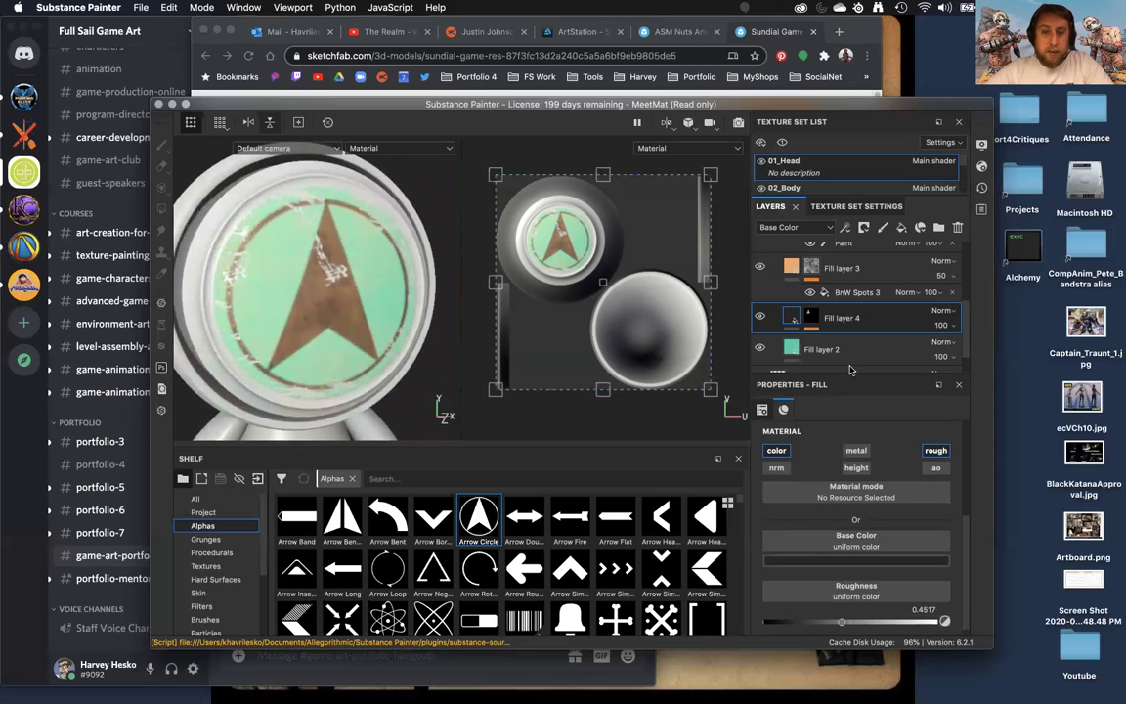
Select the topmost paint effect in Folder 1's mask for painting on the head's face disc
scroll(813, 282, up, 5)
click(811, 305)
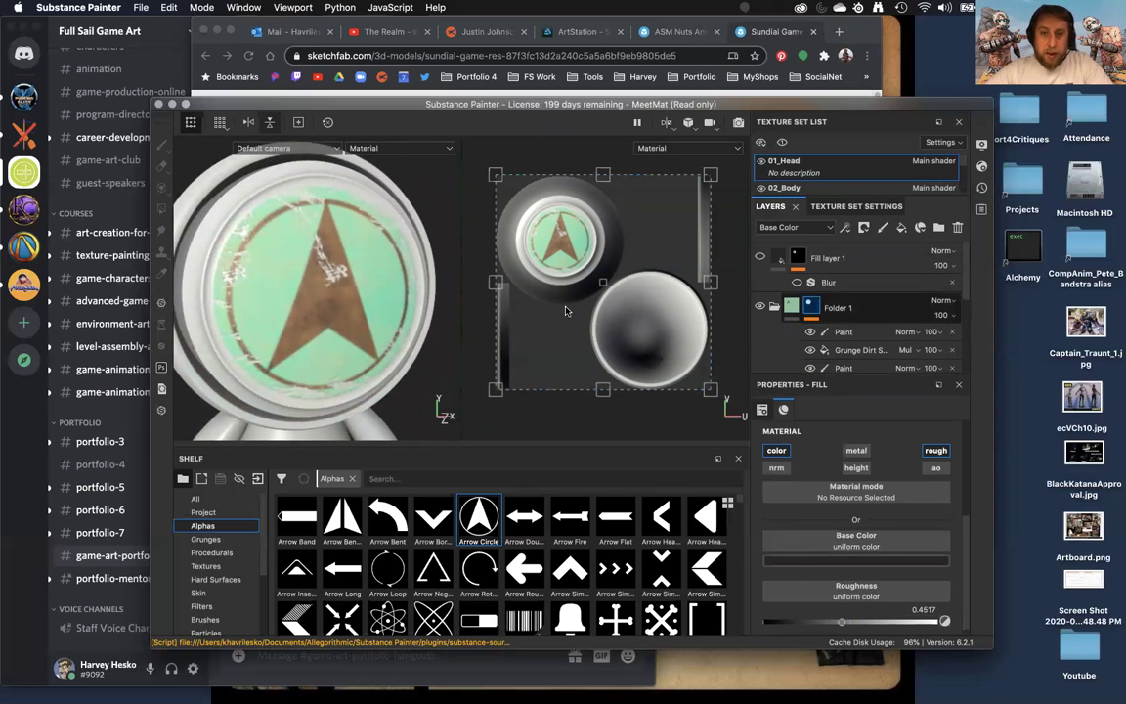
alt+drag(337, 309, 355, 283)
alt+right_drag(355, 284, 377, 285)
alt+drag(376, 285, 403, 293)
click(833, 332)
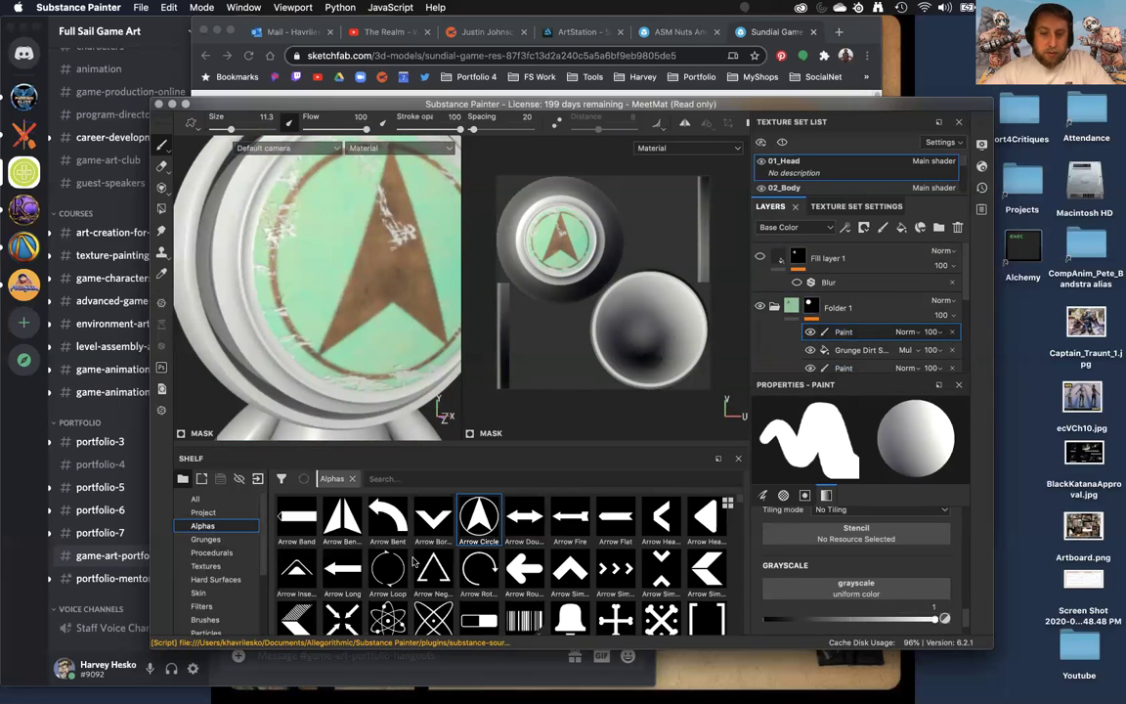
Switch the shelf from alphas to brushes and look through the whole brush collection
scroll(413, 560, down, 10)
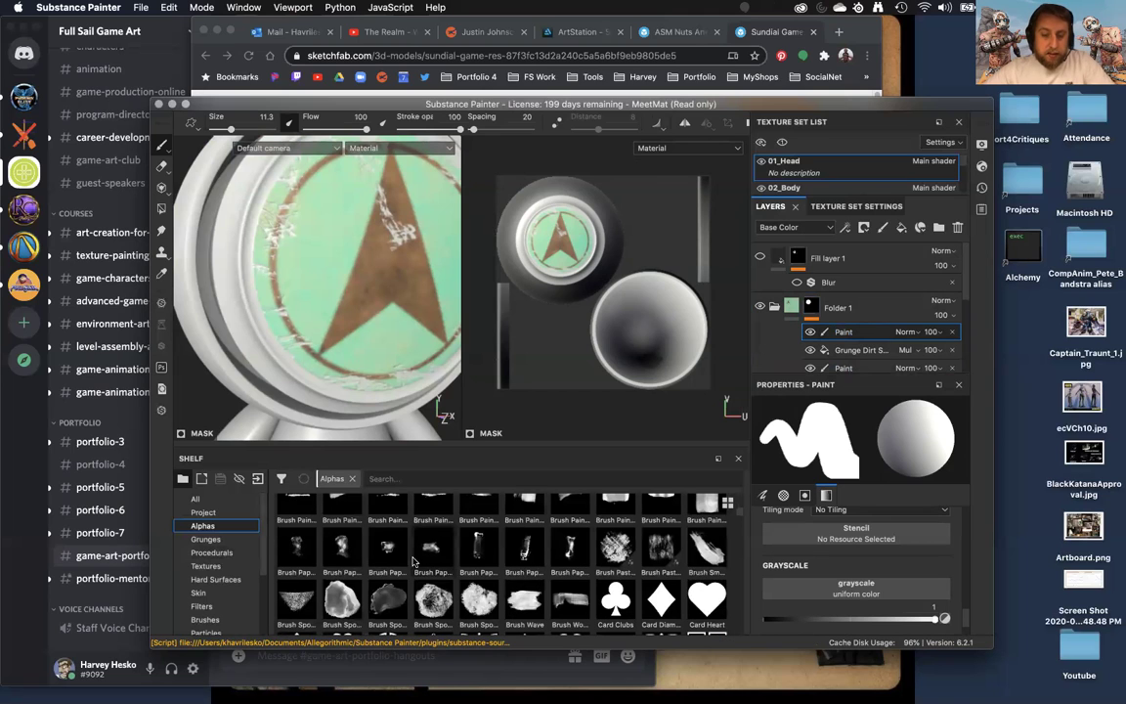
scroll(212, 560, down, 3)
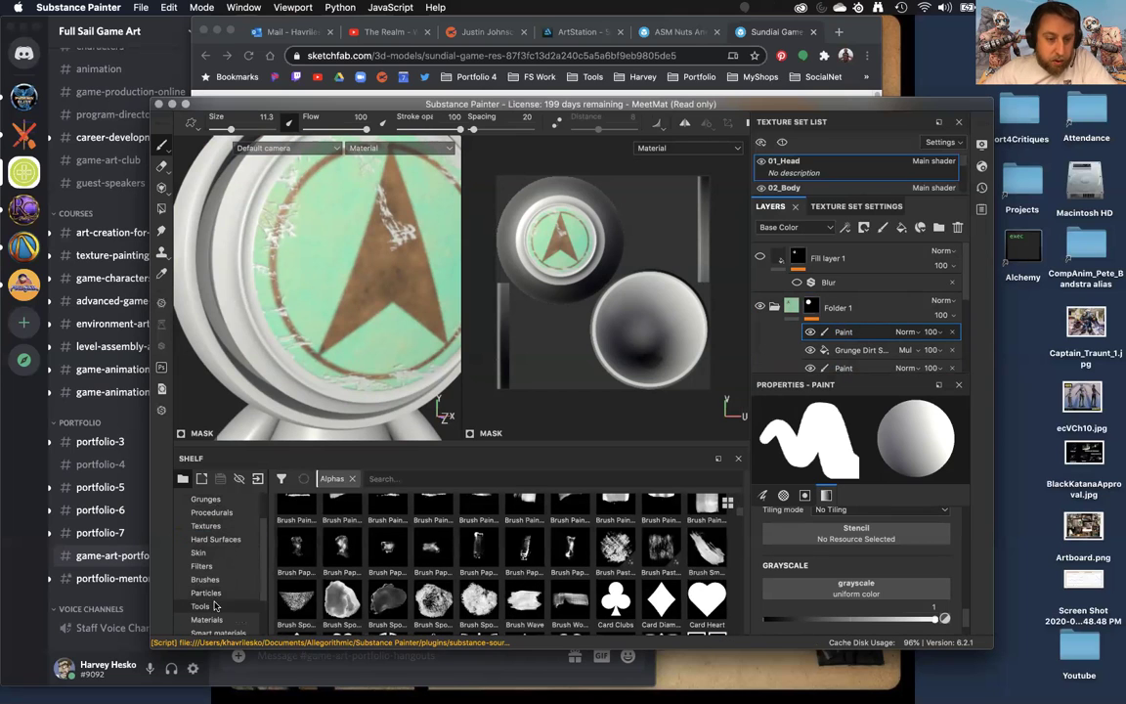
click(208, 581)
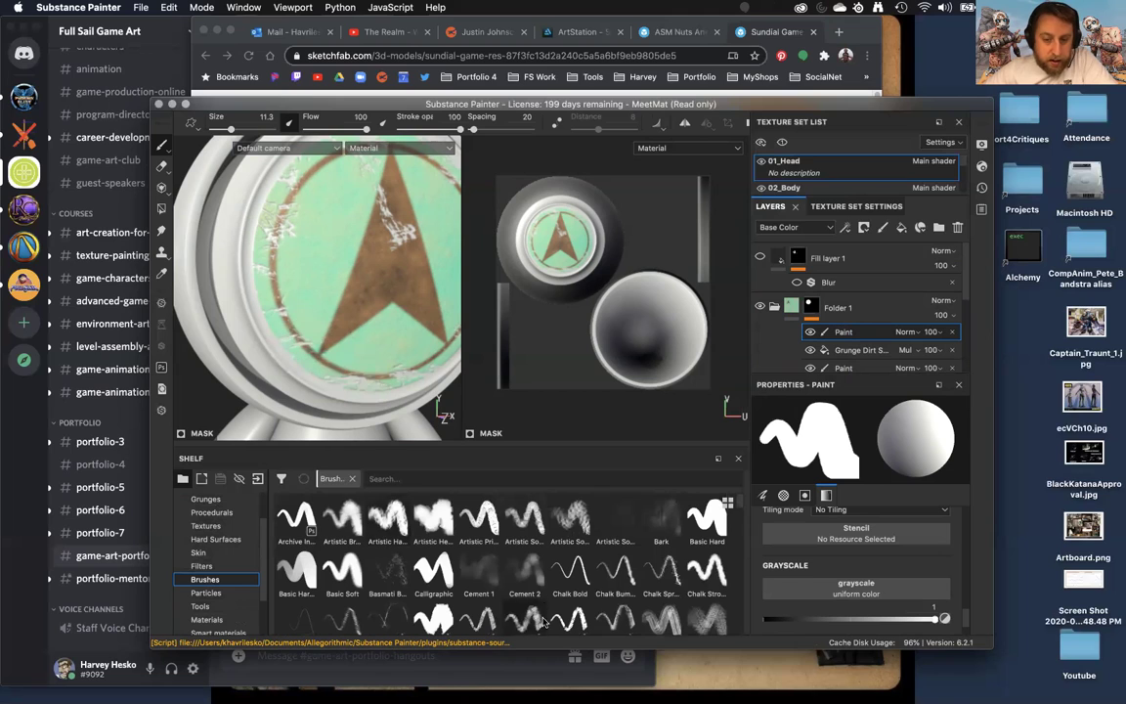
scroll(541, 582, down, 3)
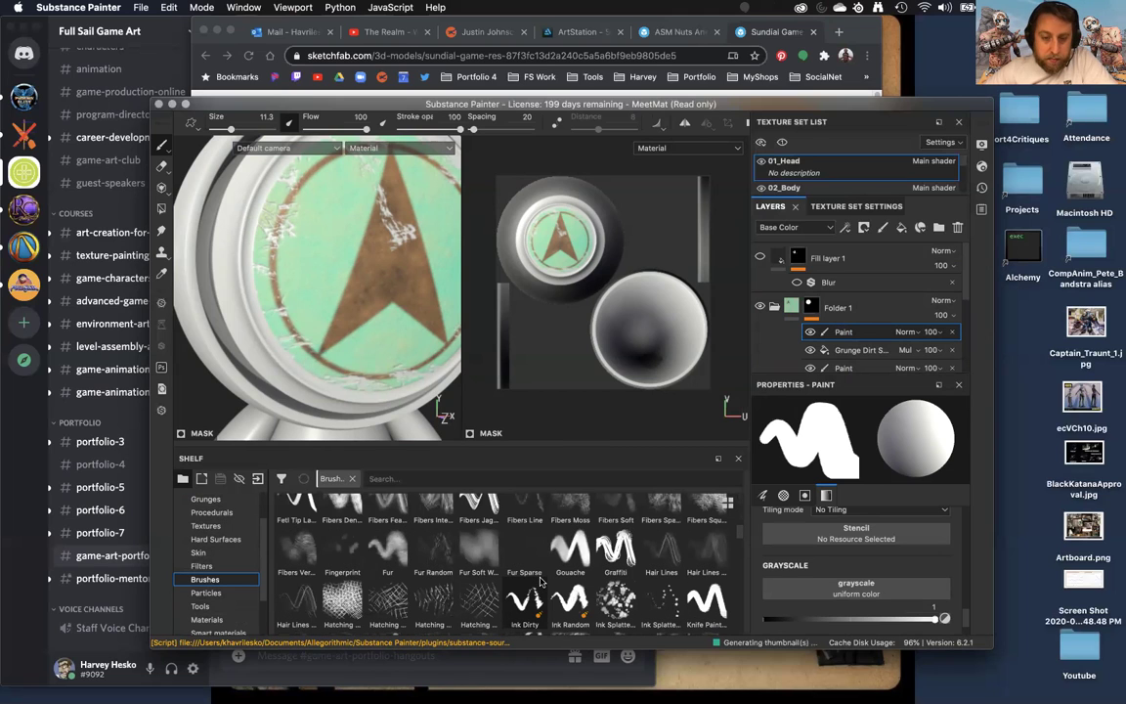
scroll(541, 583, down, 3)
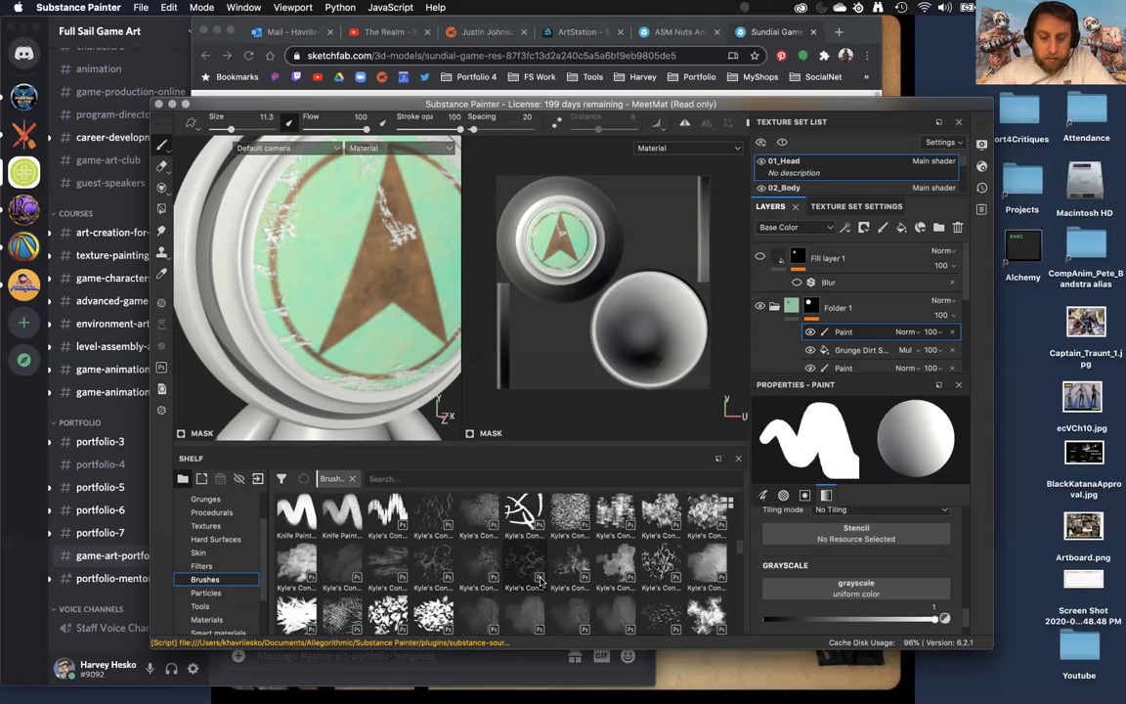
scroll(539, 581, down, 3)
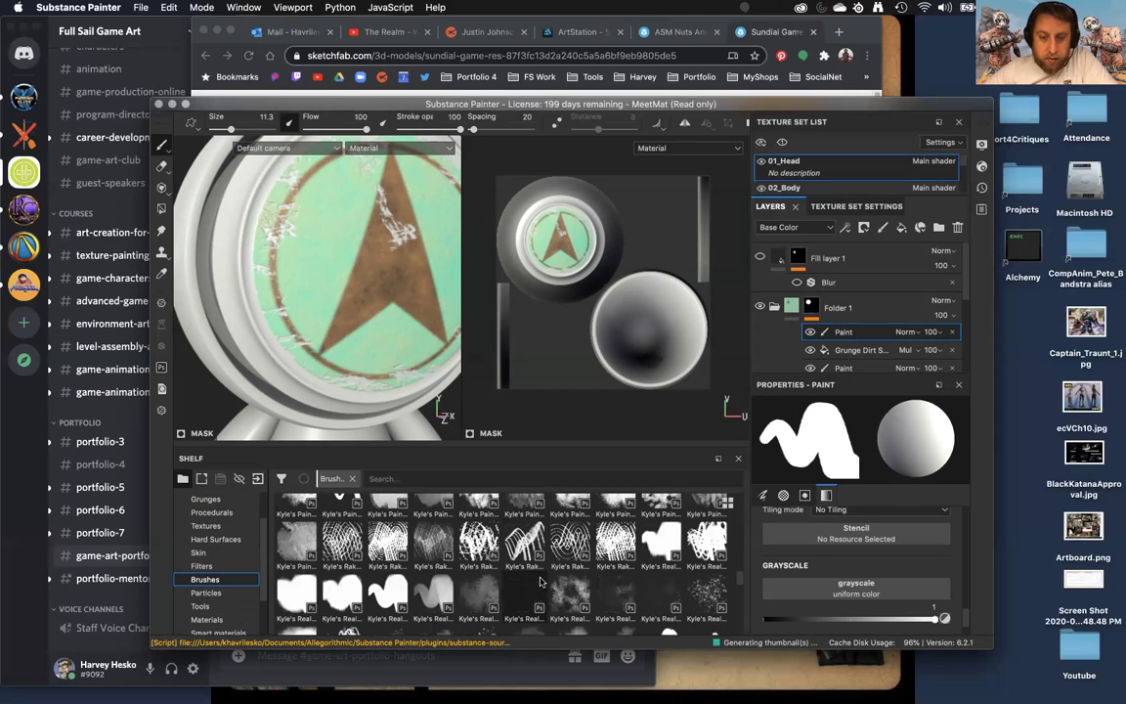
scroll(743, 580, down, 3)
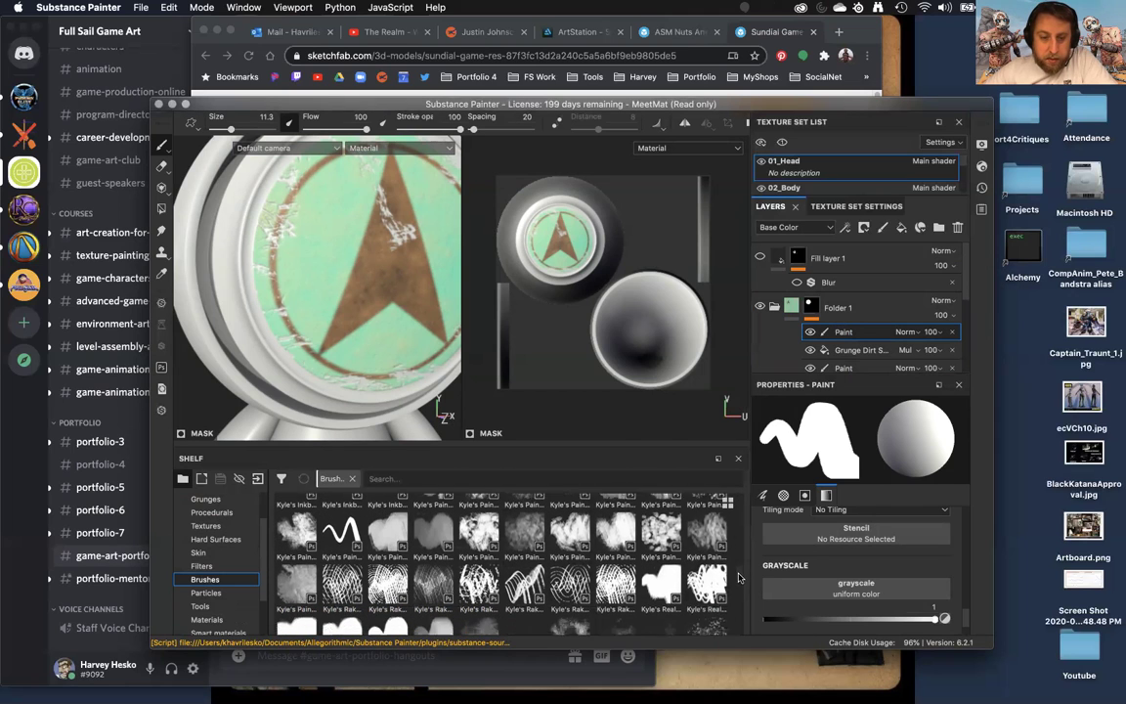
scroll(738, 593, down, 3)
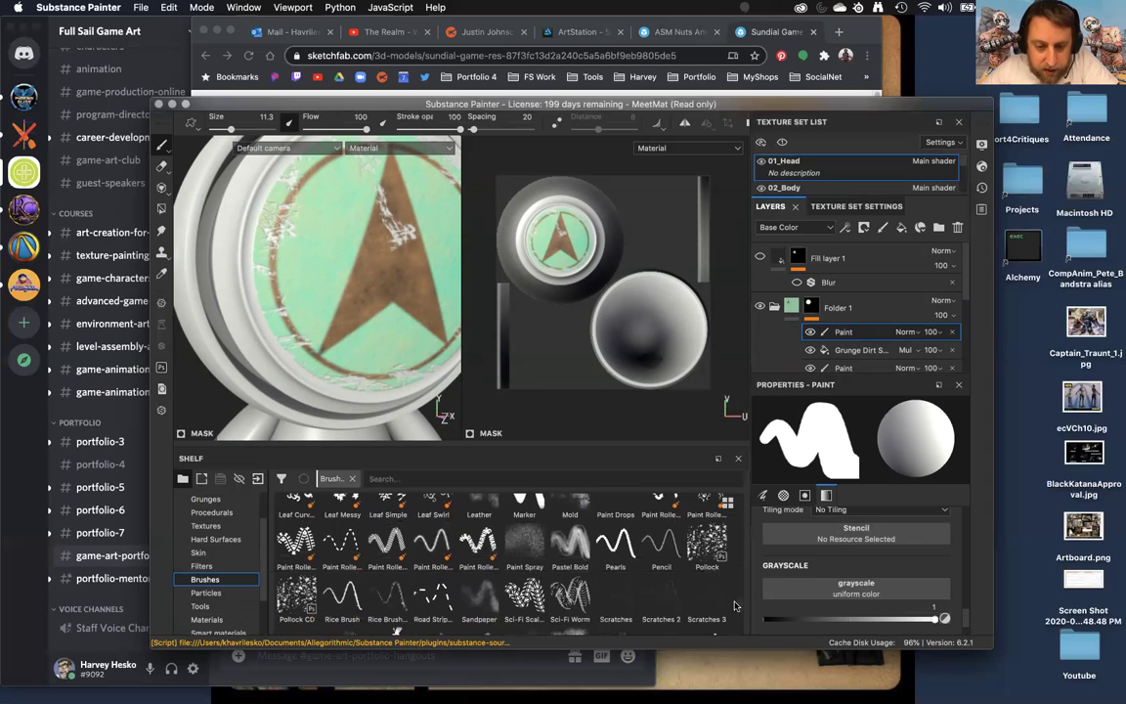
scroll(735, 606, down, 4)
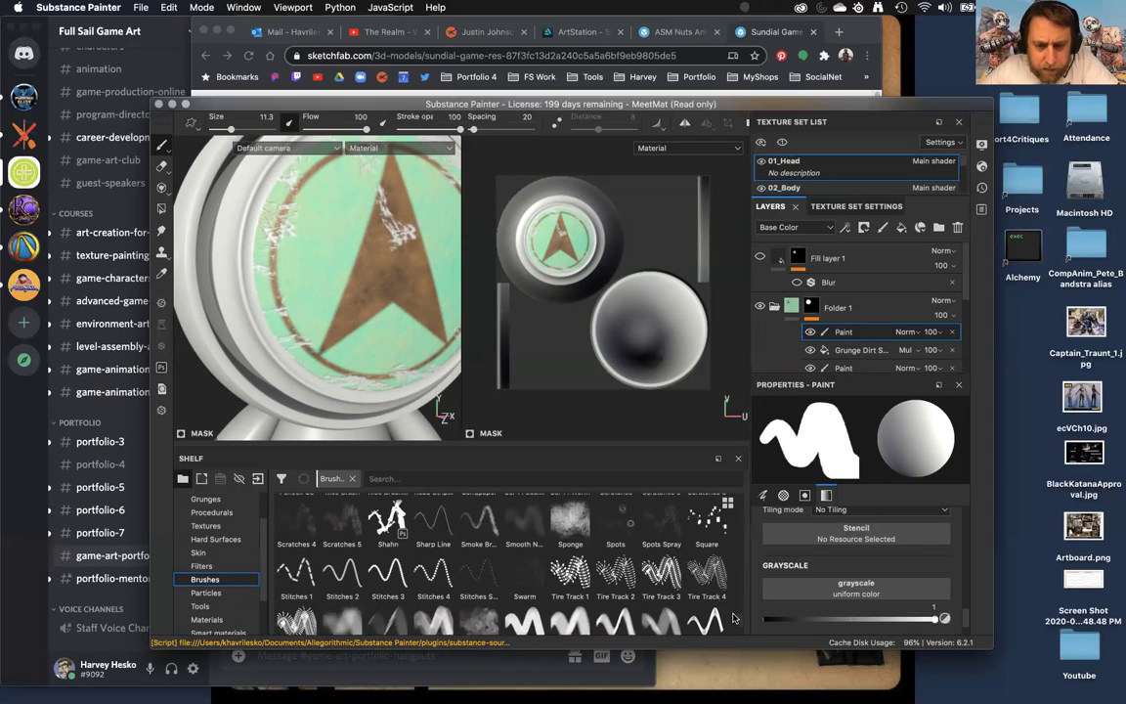
scroll(733, 618, down, 3)
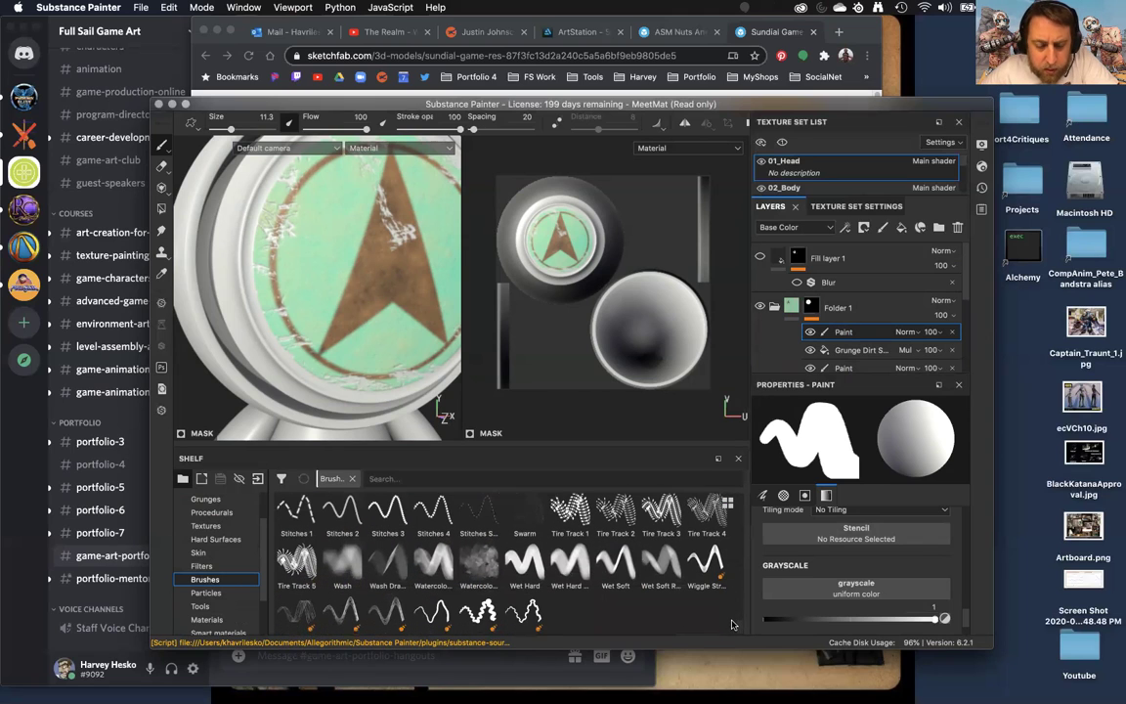
Look back through the brush collection and preview several of Kyle's Real Watercolor and Inkbox brushes
scroll(736, 624, up, 3)
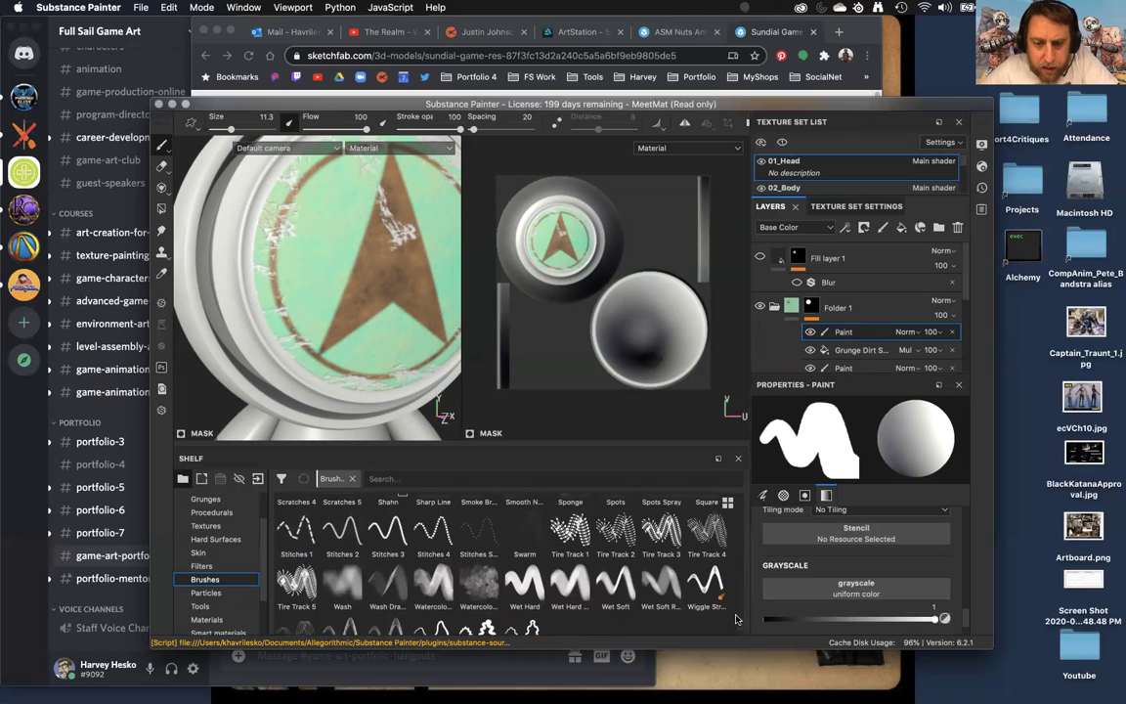
scroll(738, 611, up, 3)
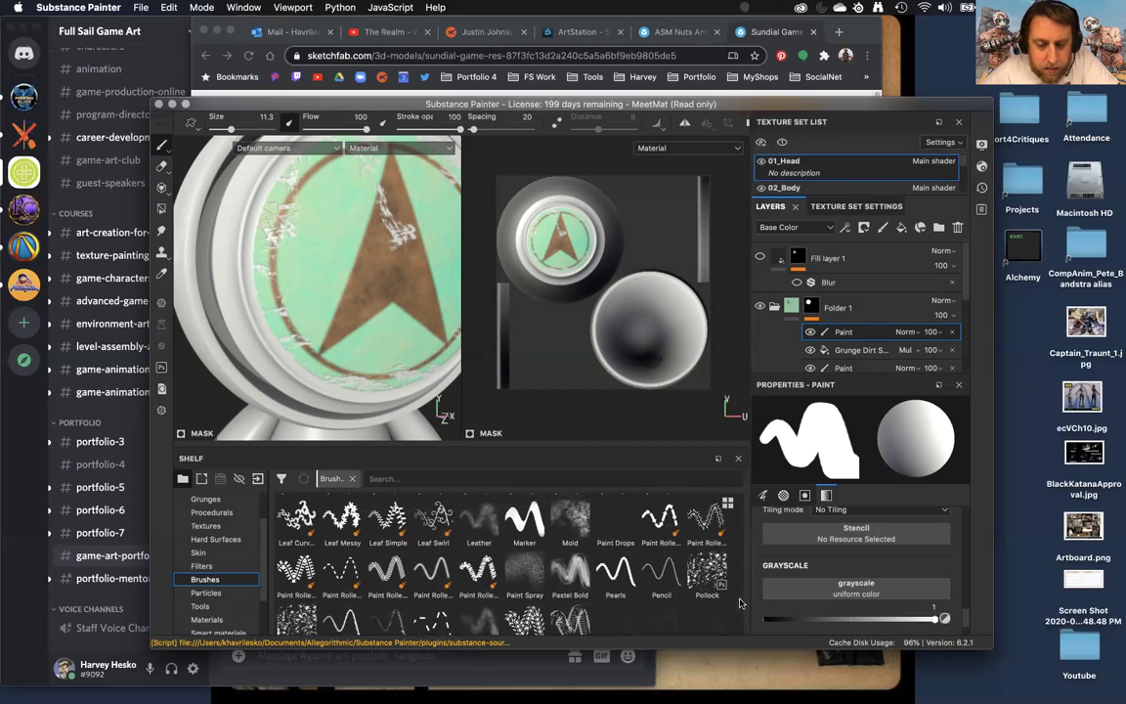
scroll(740, 603, up, 2)
scroll(741, 598, up, 4)
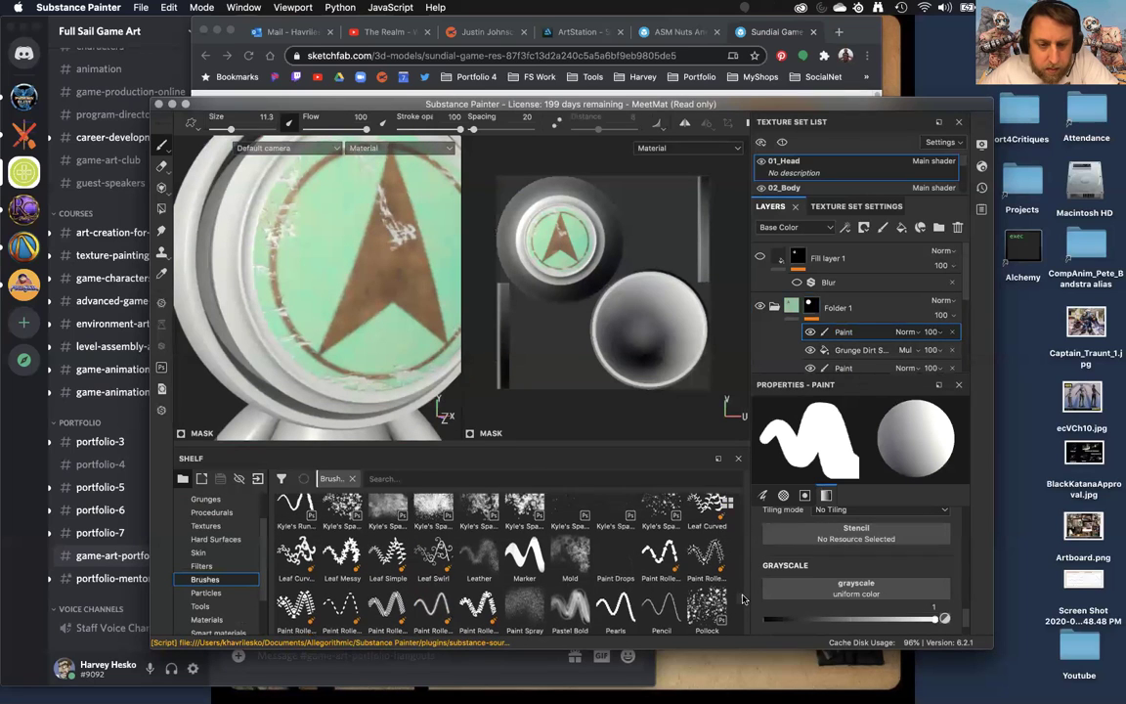
scroll(744, 592, up, 2)
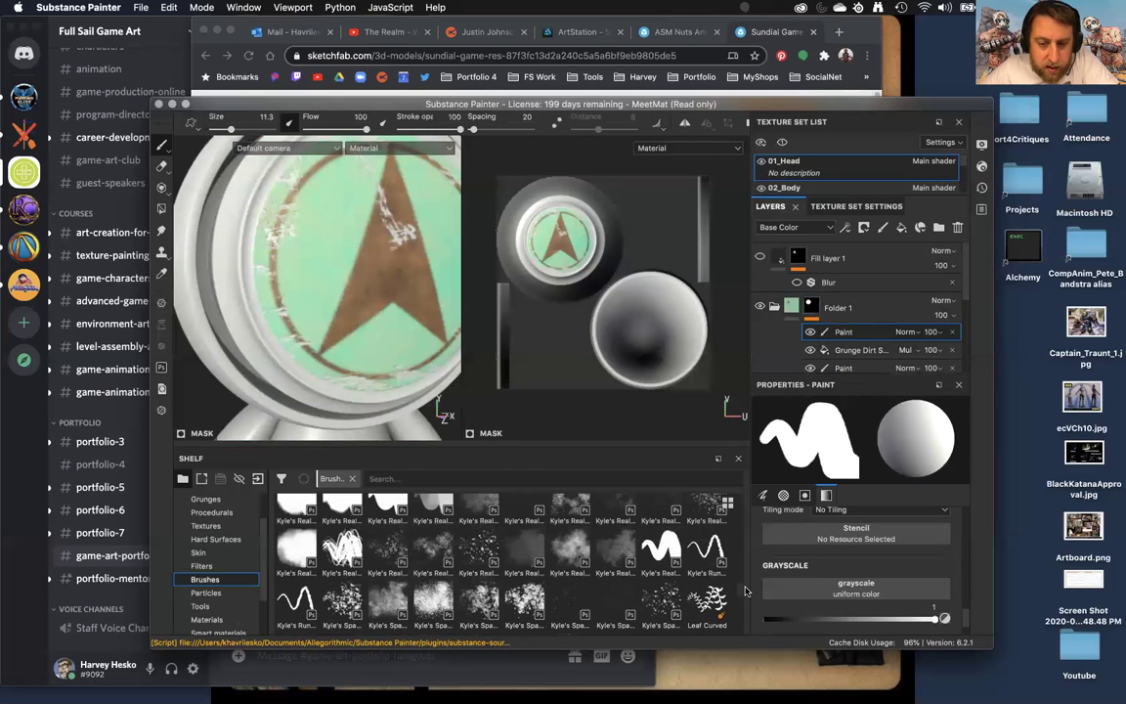
mouse_move(535, 564)
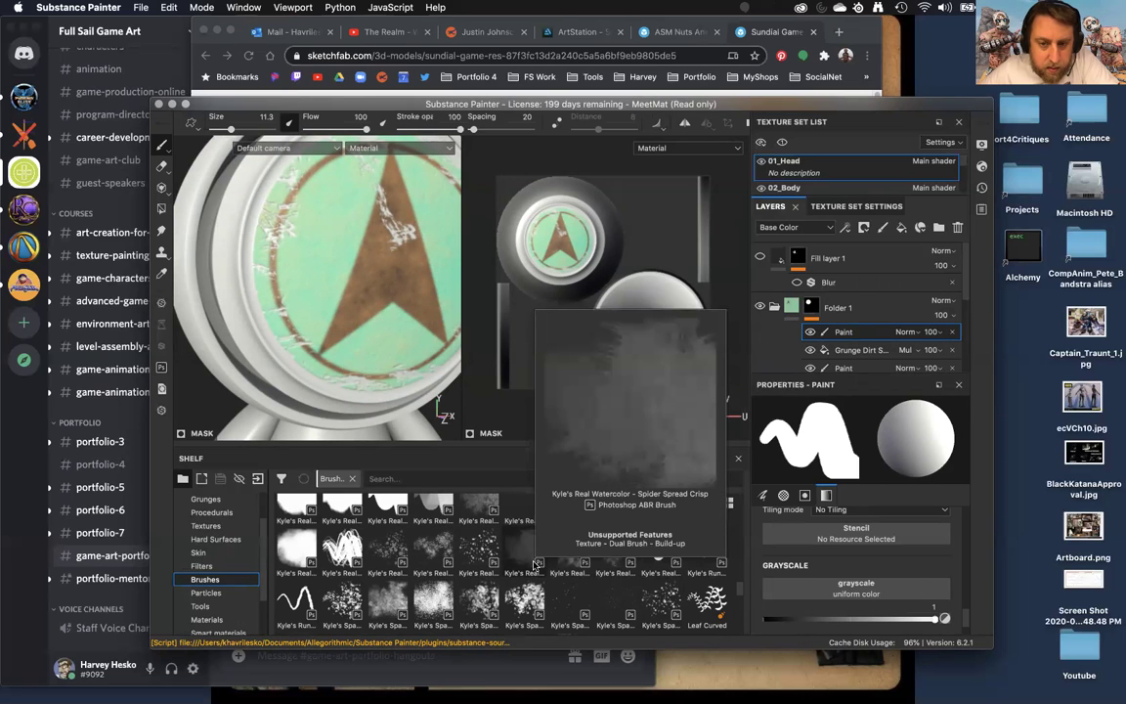
mouse_move(478, 553)
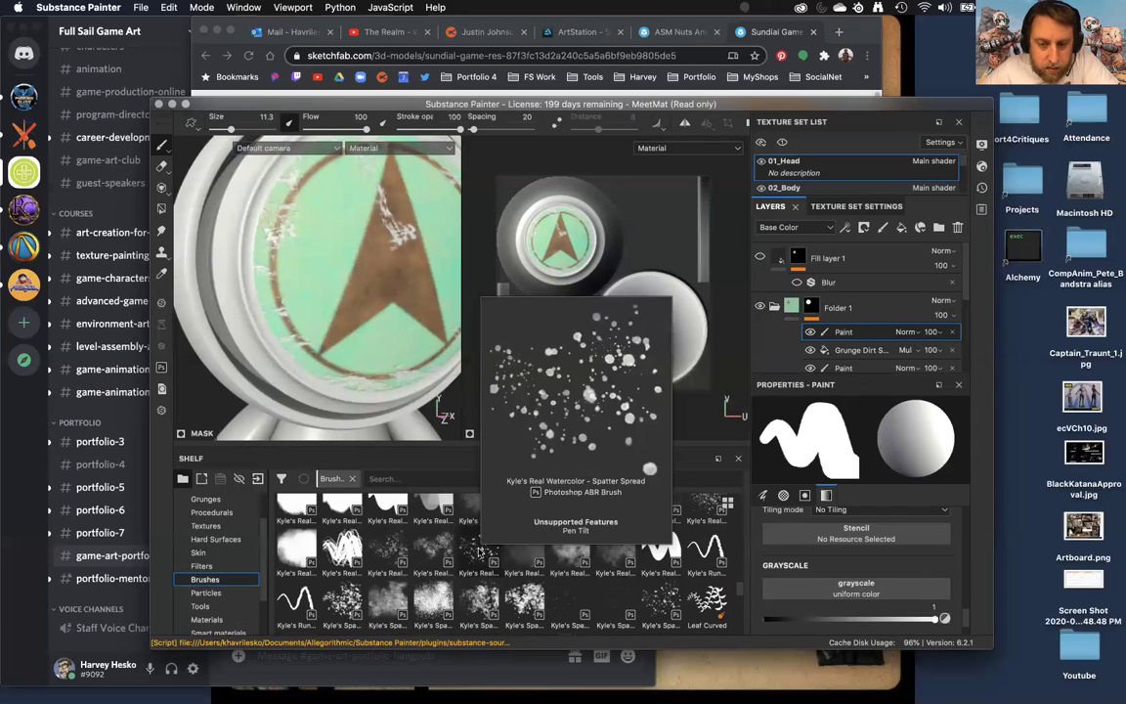
drag(742, 591, 743, 589)
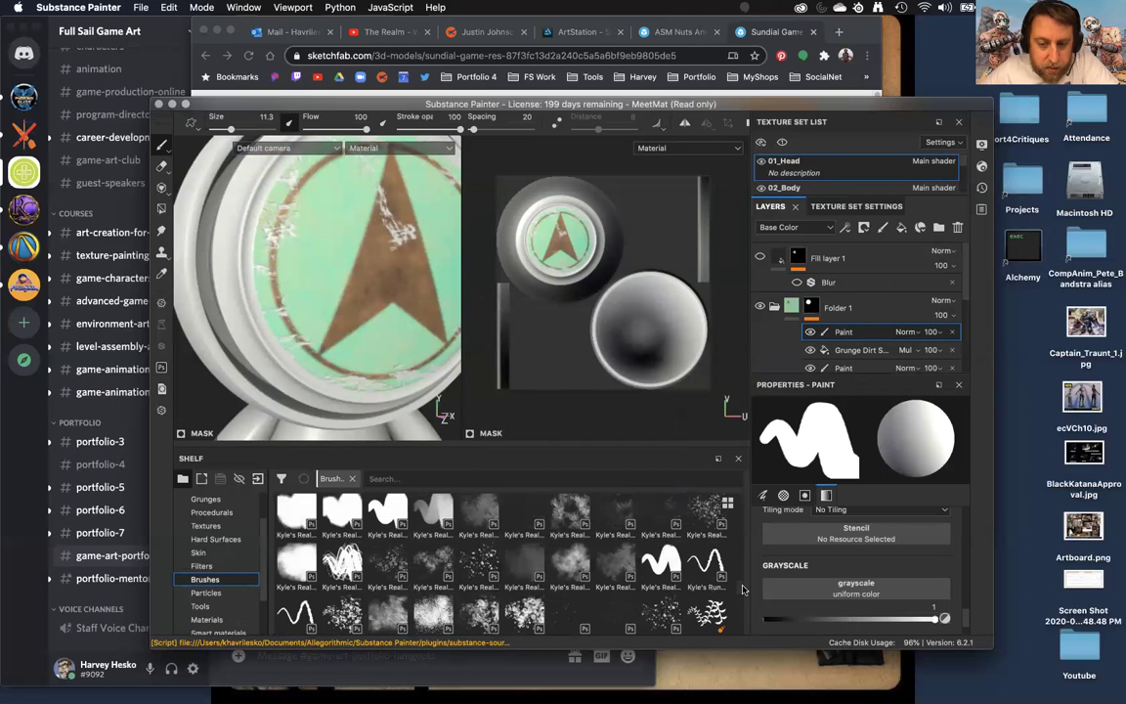
scroll(742, 589, down, 1)
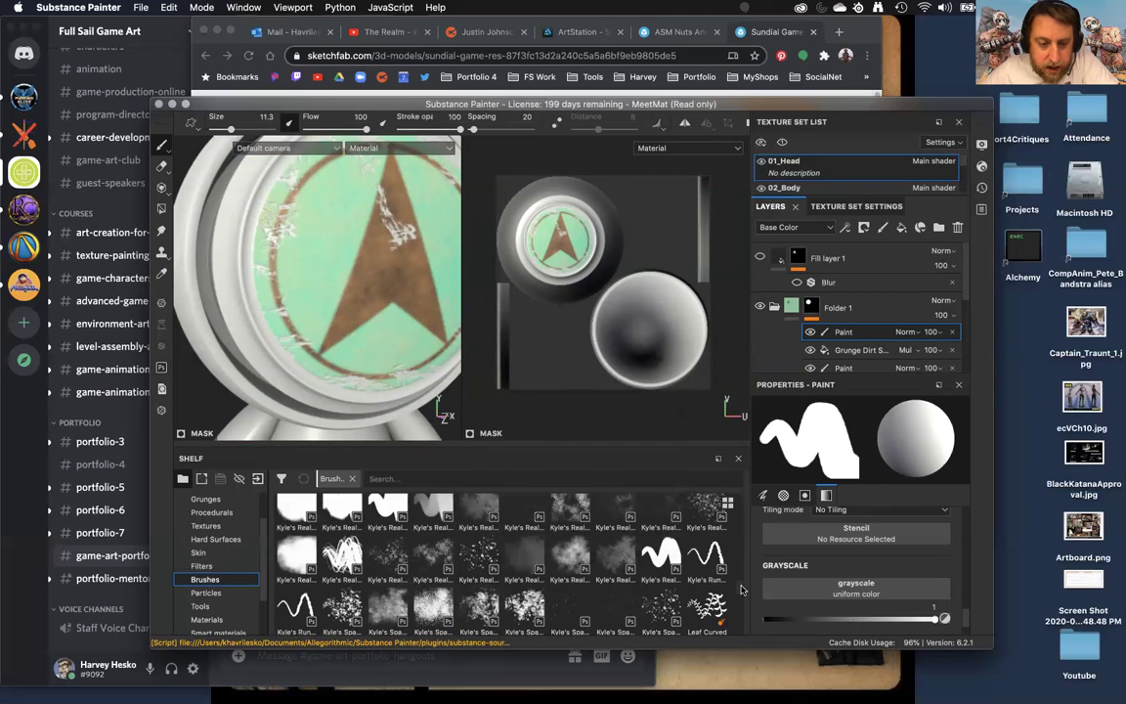
scroll(742, 587, up, 3)
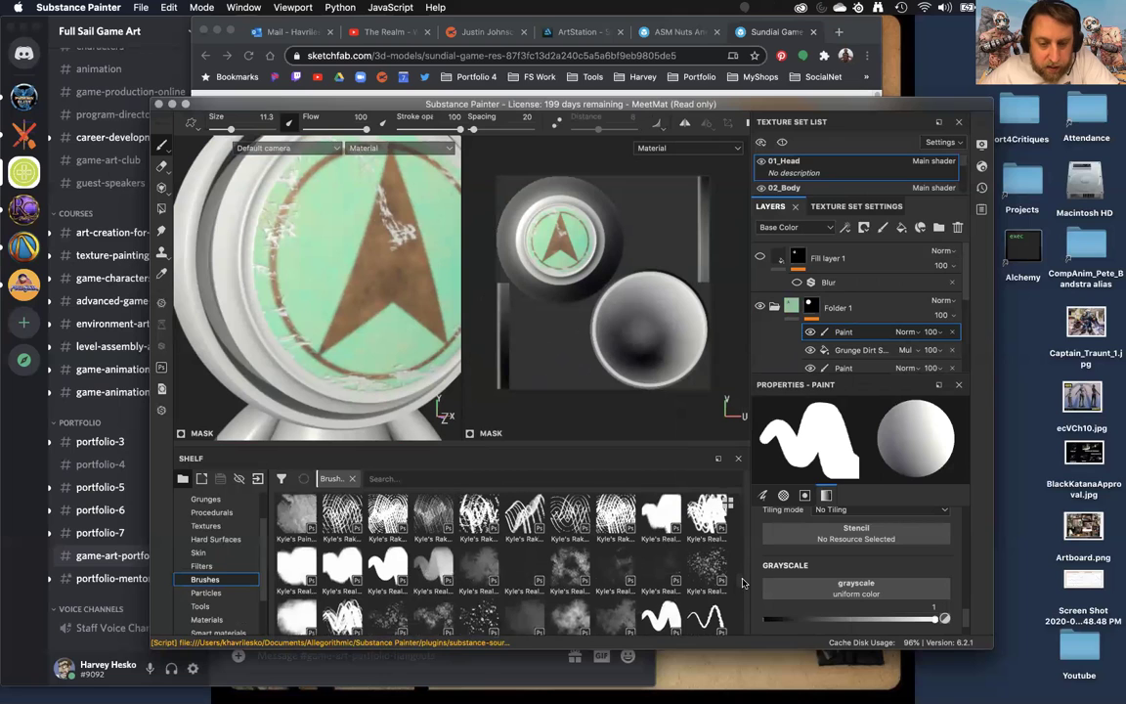
scroll(742, 577, up, 2)
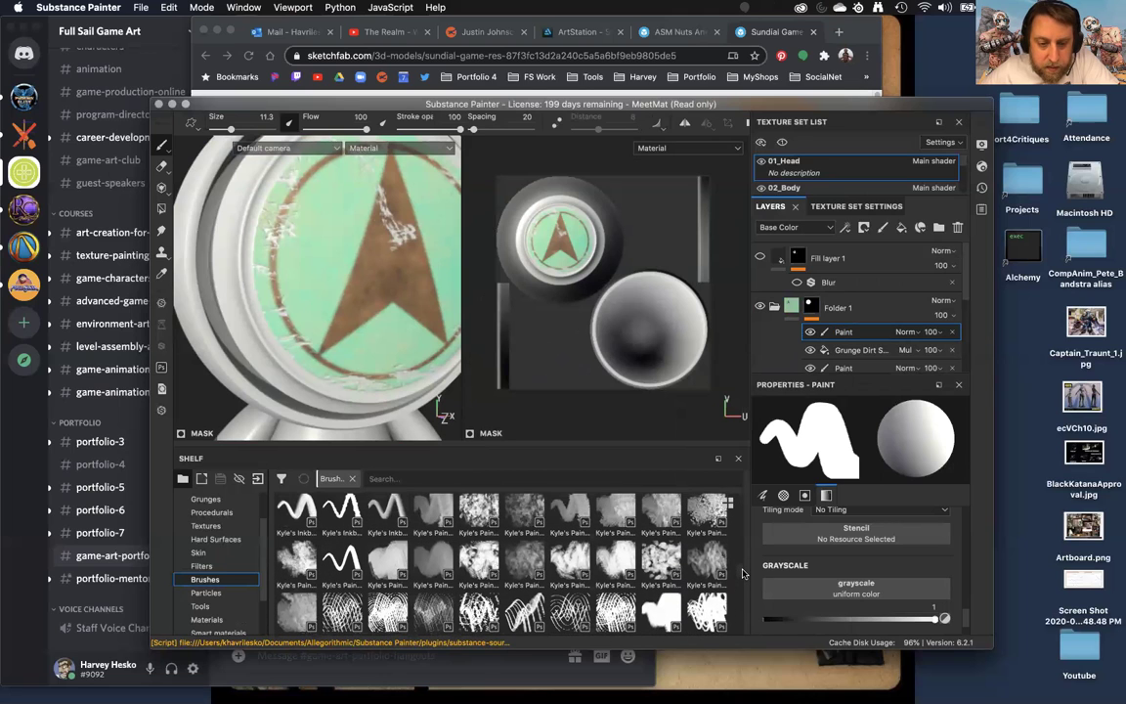
scroll(742, 574, up, 2)
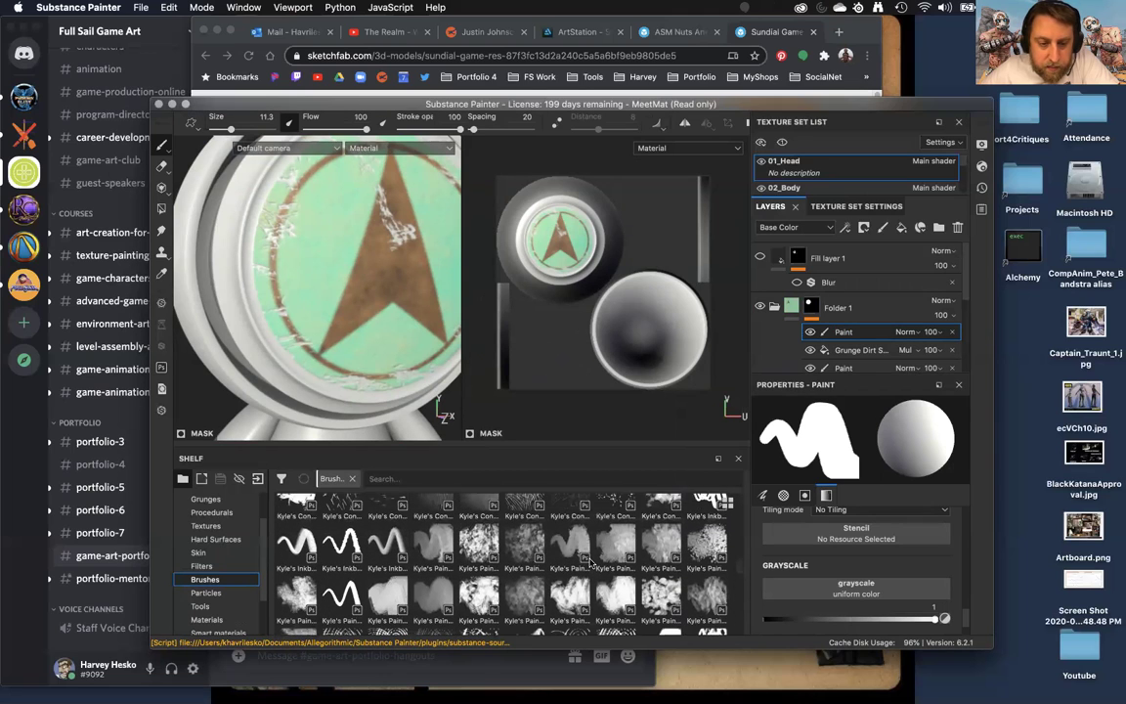
mouse_move(337, 548)
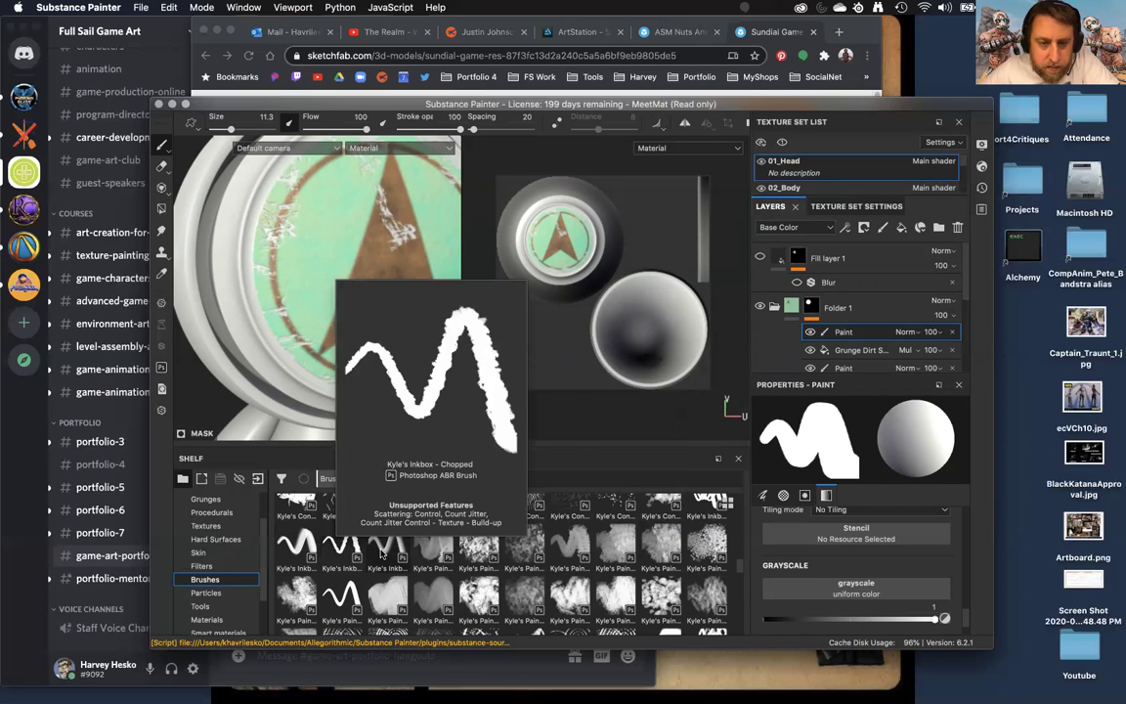
mouse_move(381, 552)
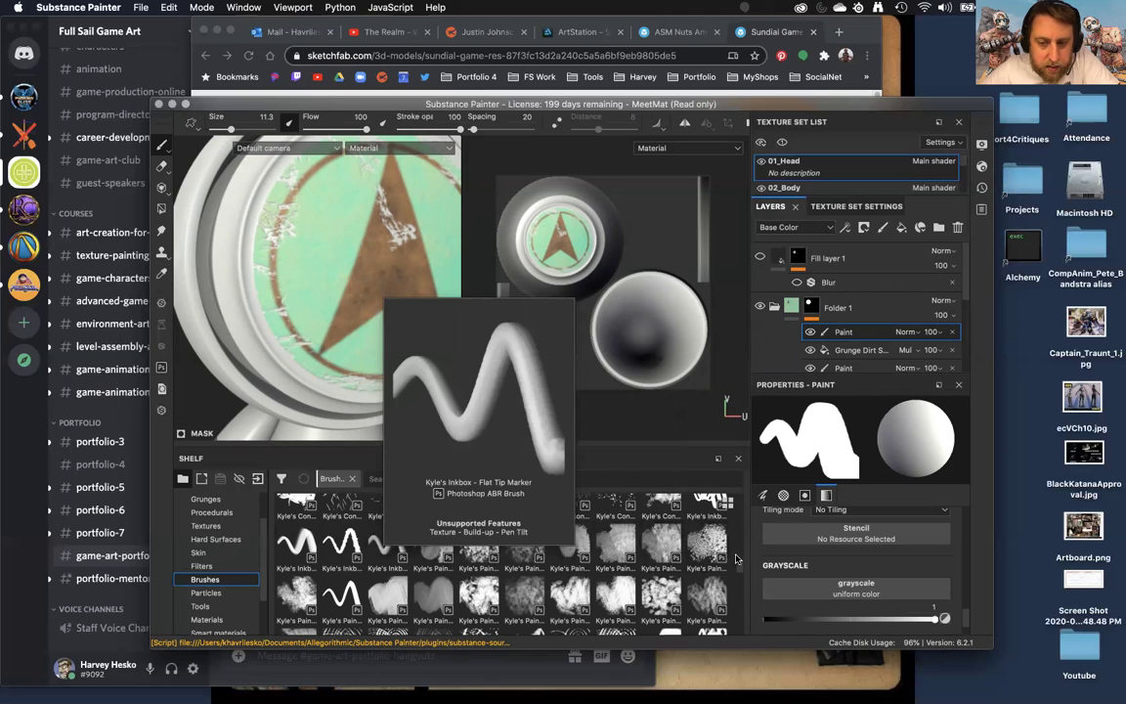
Find the Dirt Splash brush among the dirt brushes and make it the active brush
scroll(740, 564, up, 2)
scroll(740, 564, up, 4)
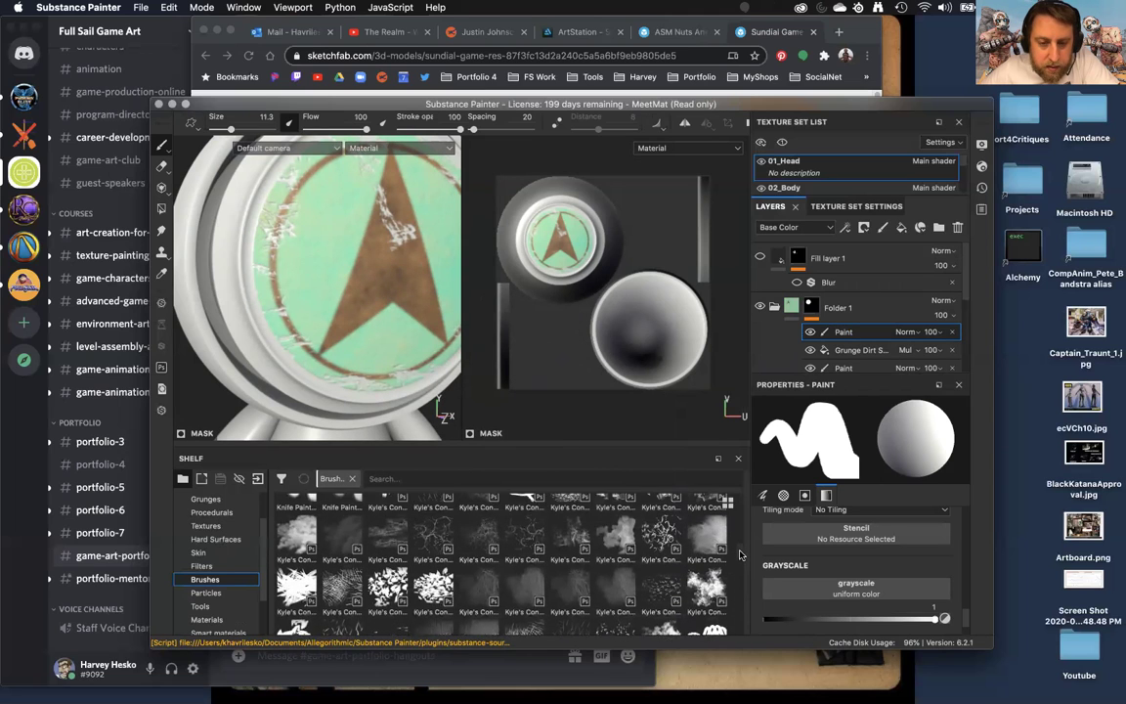
scroll(740, 544, up, 1)
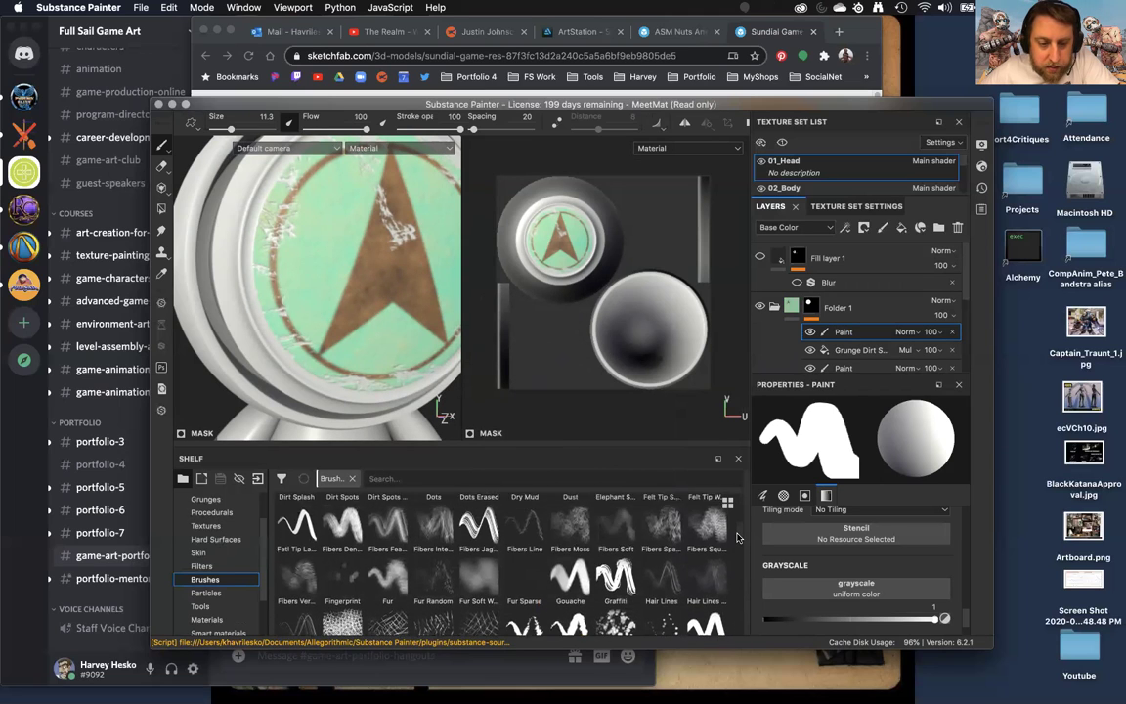
scroll(738, 541, up, 1)
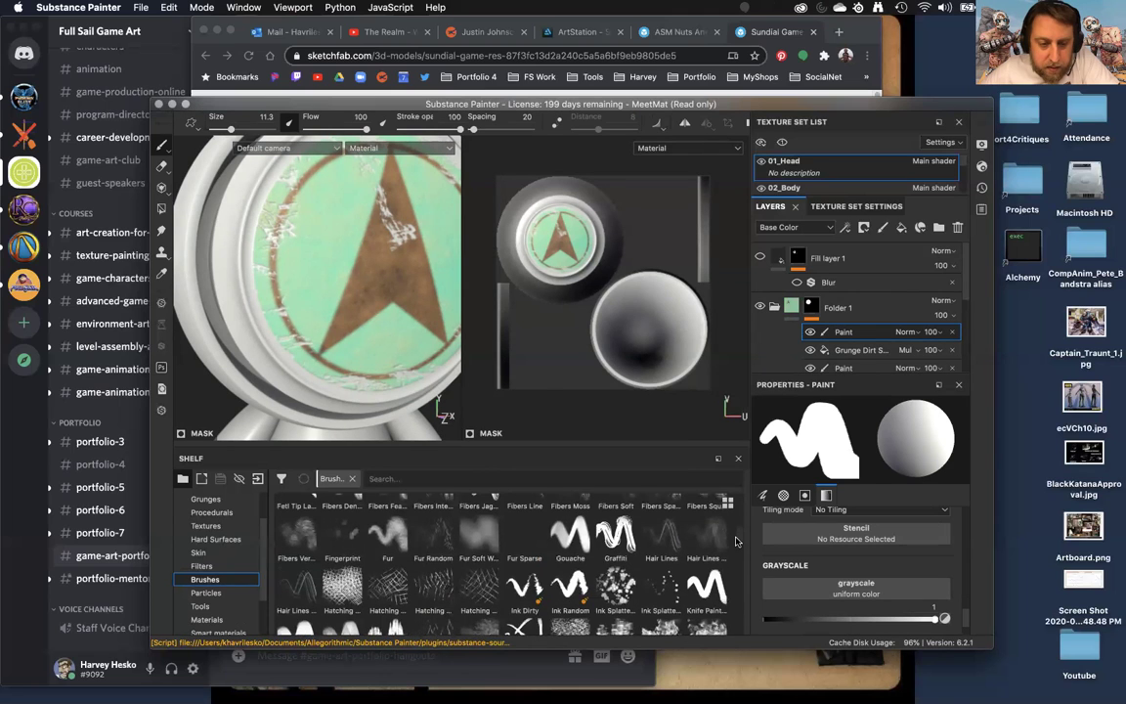
scroll(738, 536, up, 1)
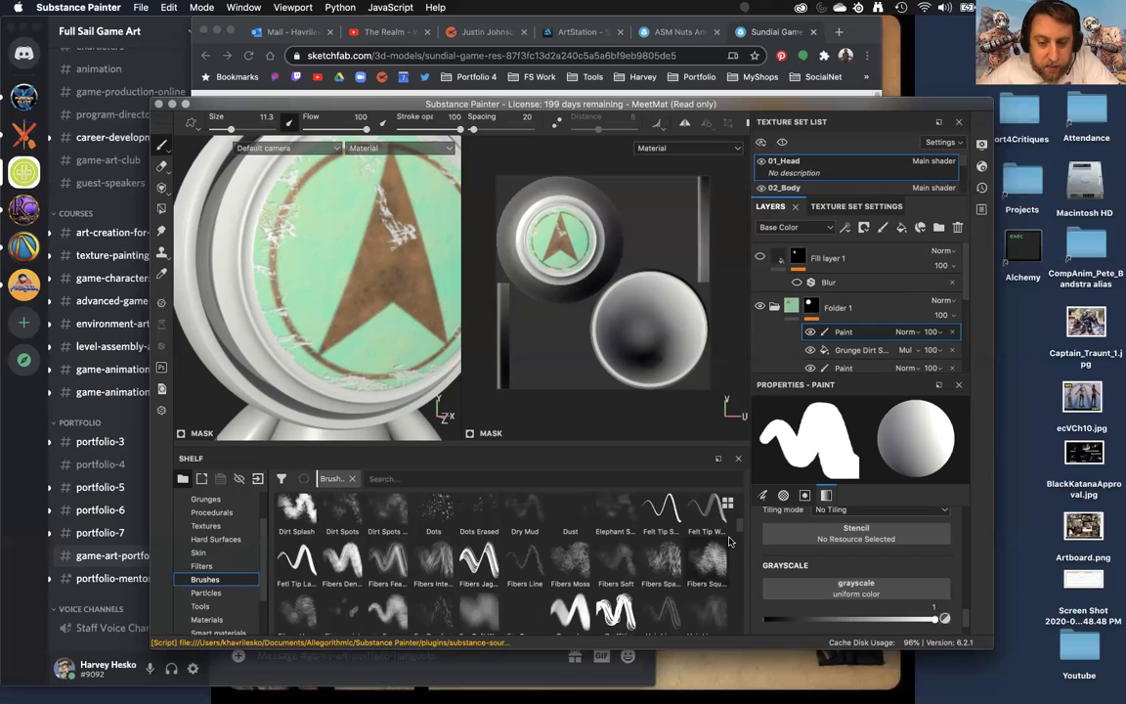
scroll(736, 533, up, 2)
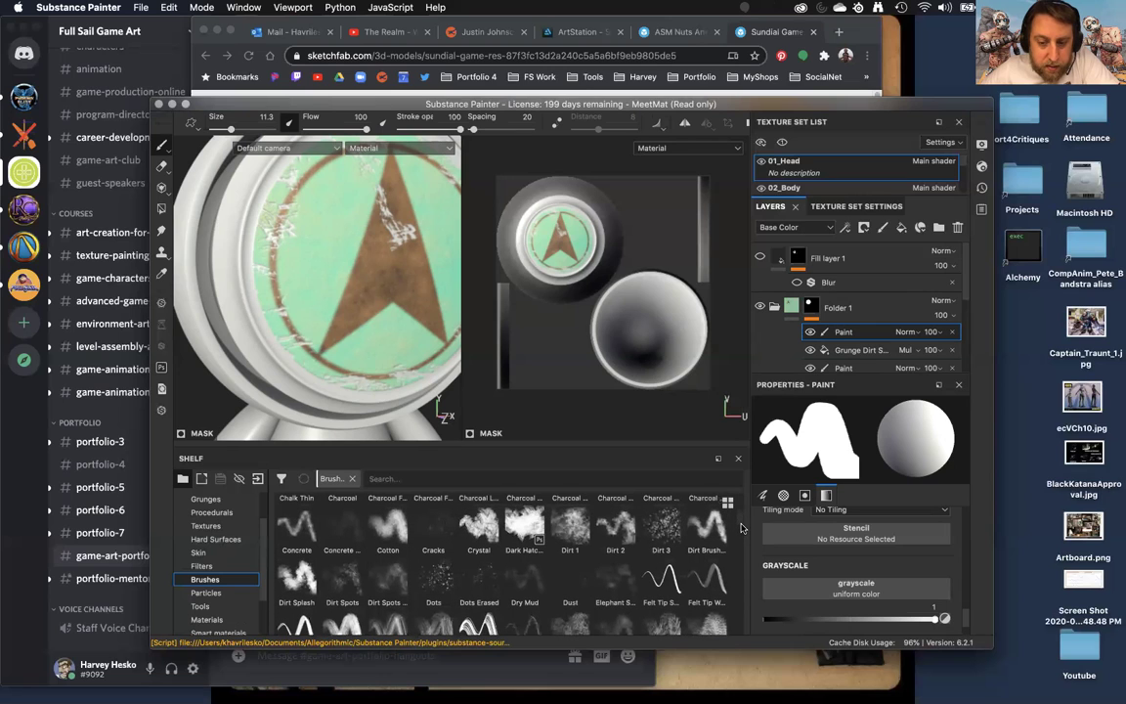
scroll(740, 529, down, 1)
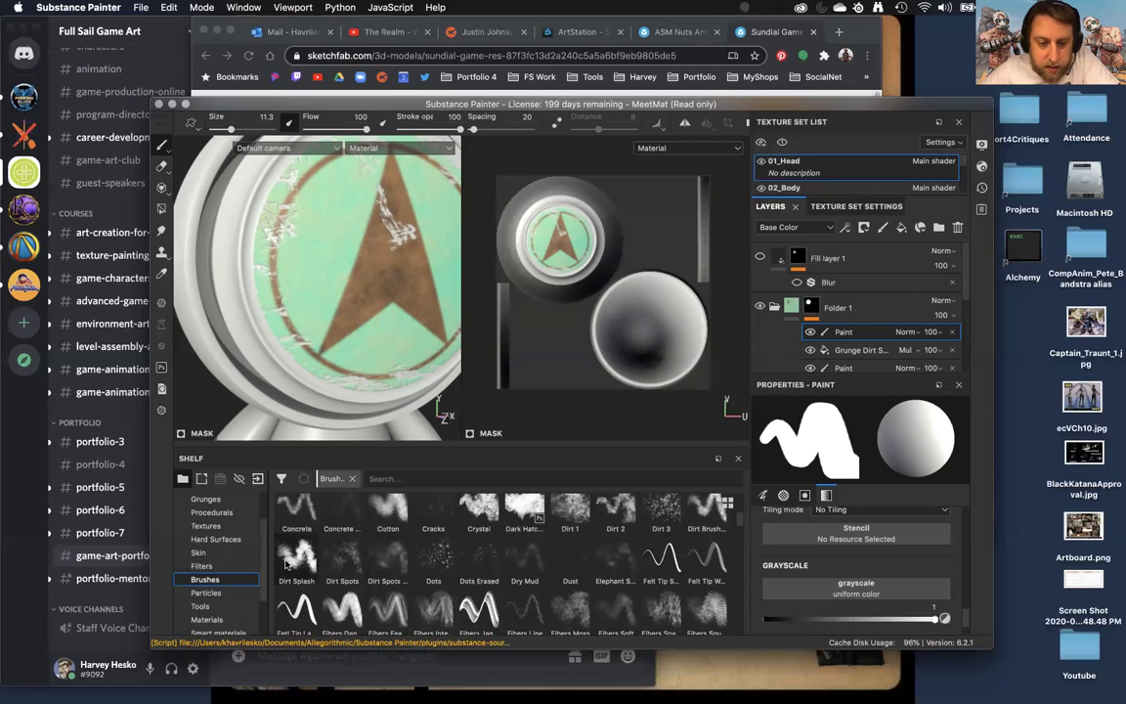
mouse_move(286, 563)
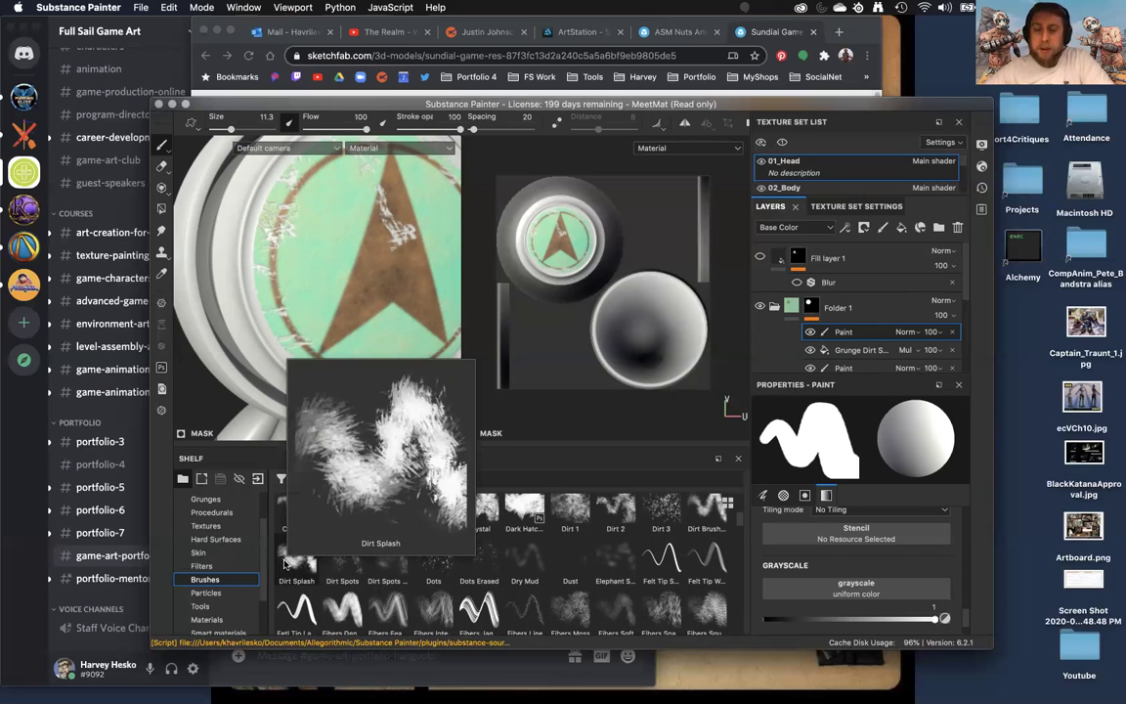
click(292, 564)
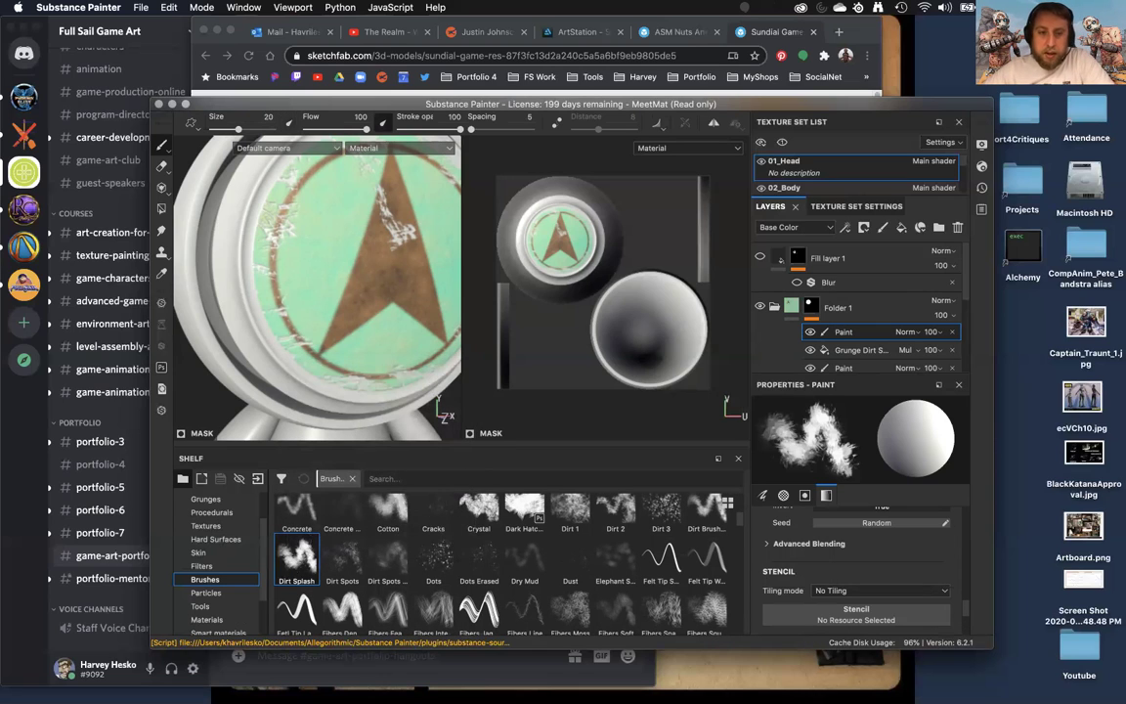
Set the Dirt Splash brush's grayscale to 0 and paint chipped wear into the mask at the face disc's left rim
click(281, 323)
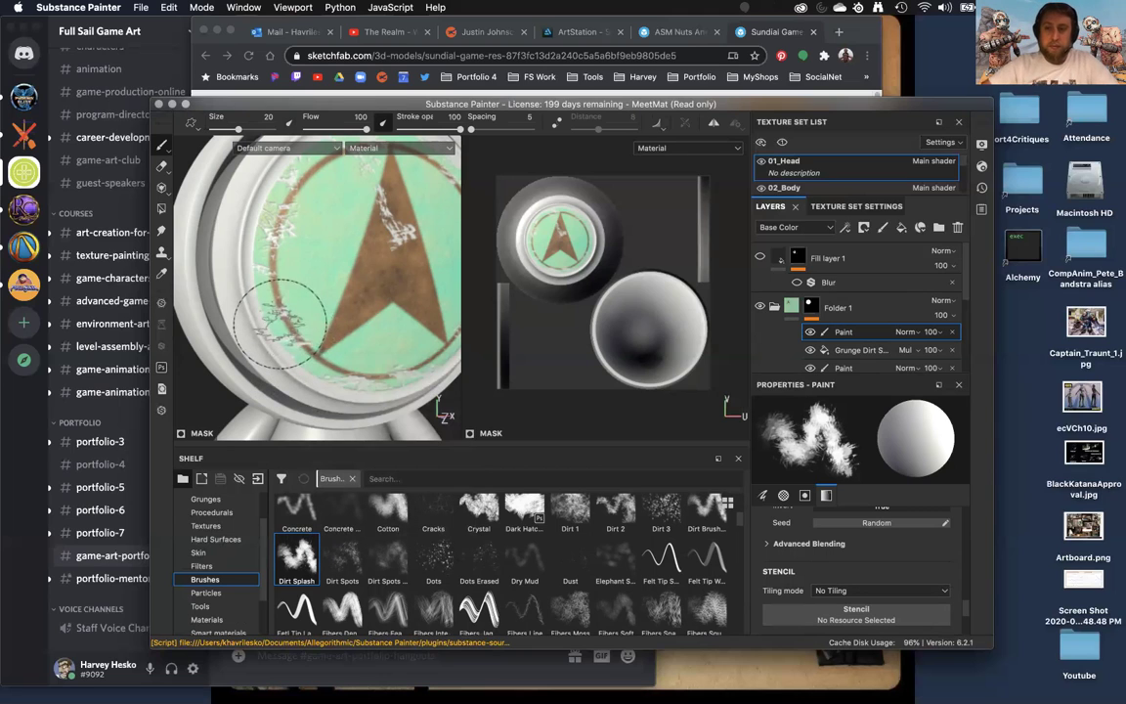
alt+drag(295, 324, 284, 320)
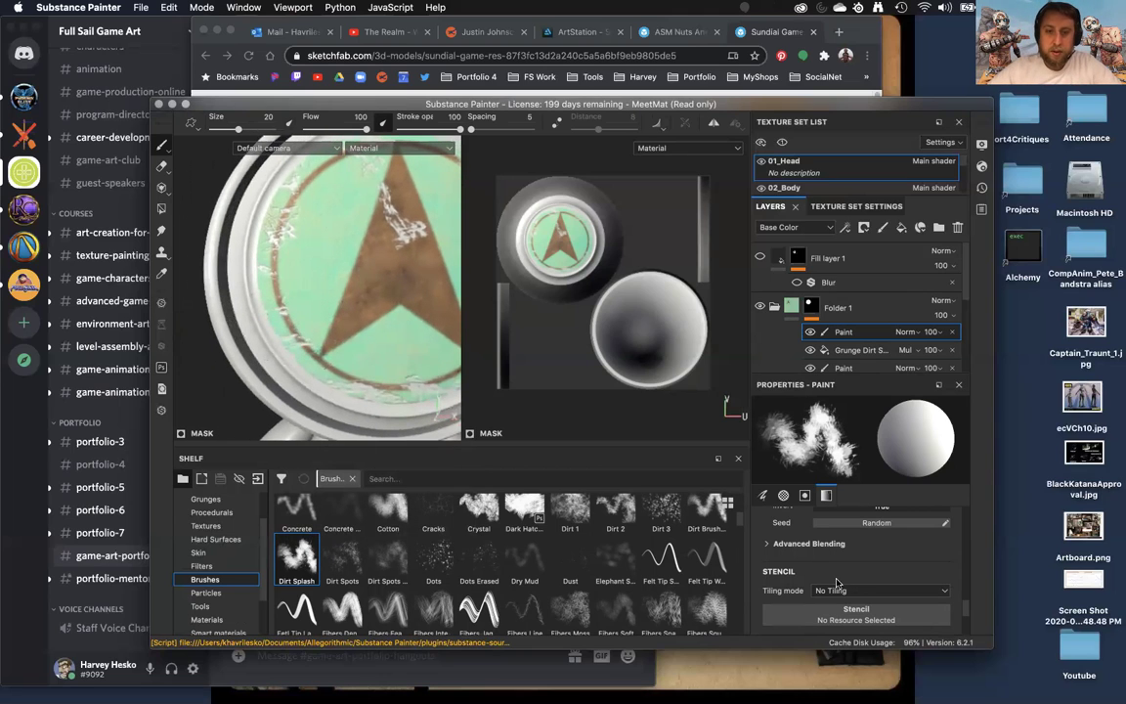
scroll(838, 567, down, 5)
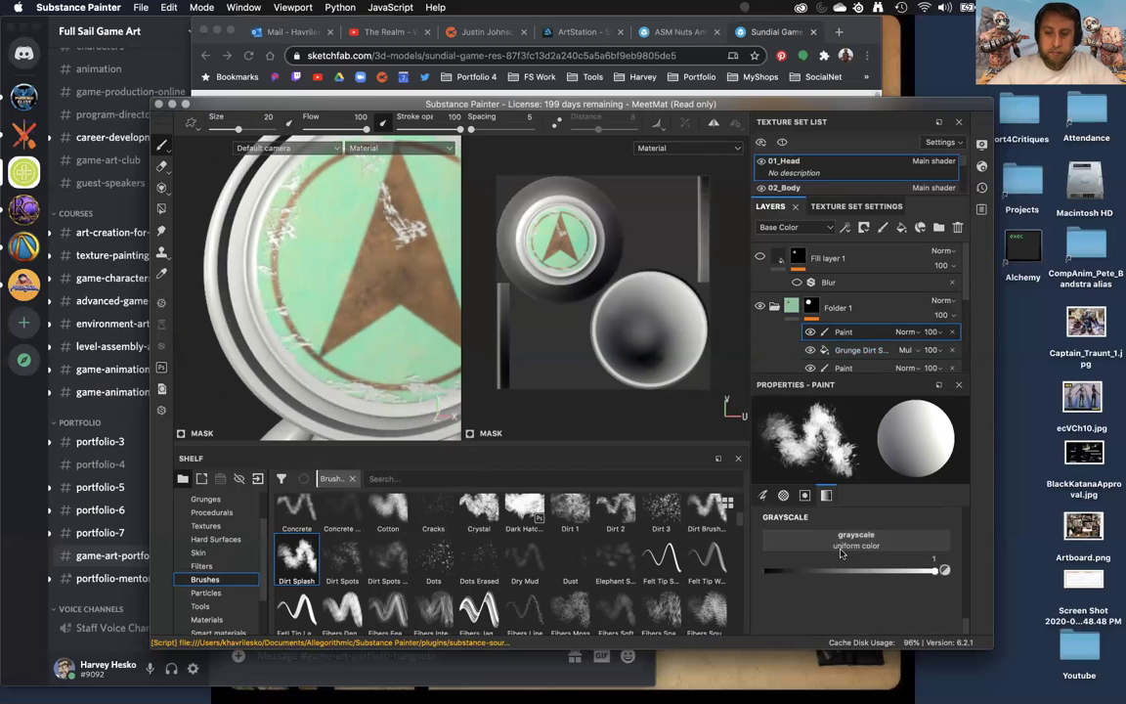
drag(839, 572, 699, 572)
mouse_move(284, 351)
alt+mouse_down()
mouse_move(309, 354)
mouse_move(301, 342)
mouse_move(322, 358)
alt+mouse_up()
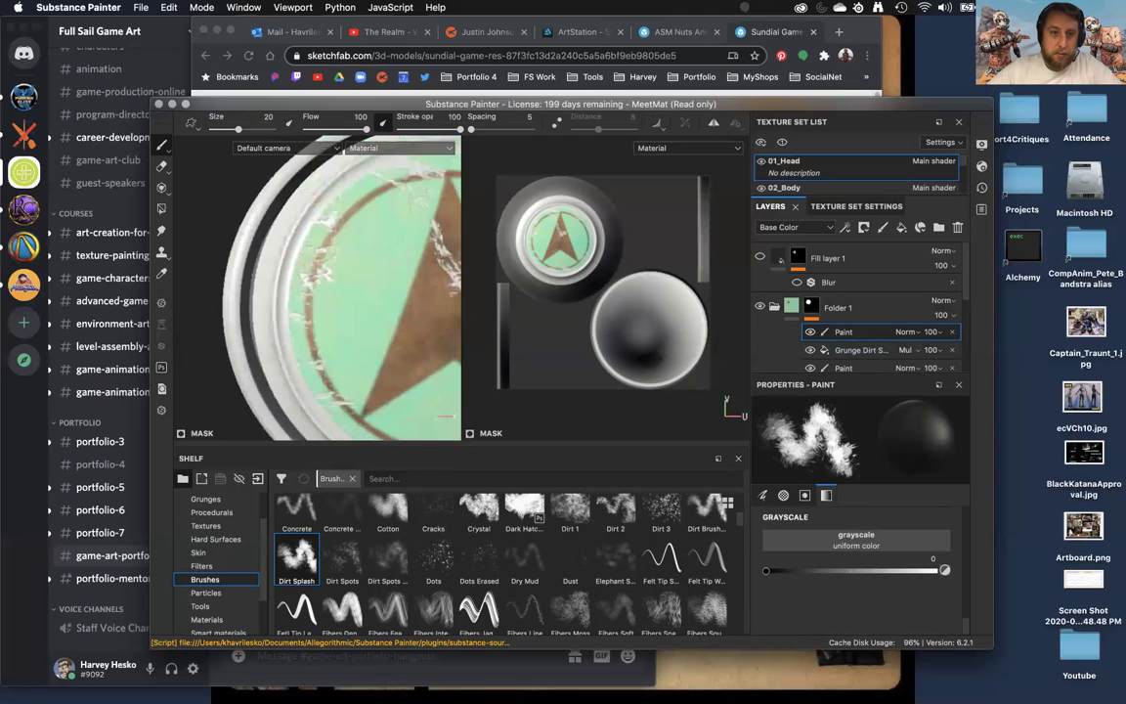
alt+right_drag(305, 337, 331, 313)
click(299, 325)
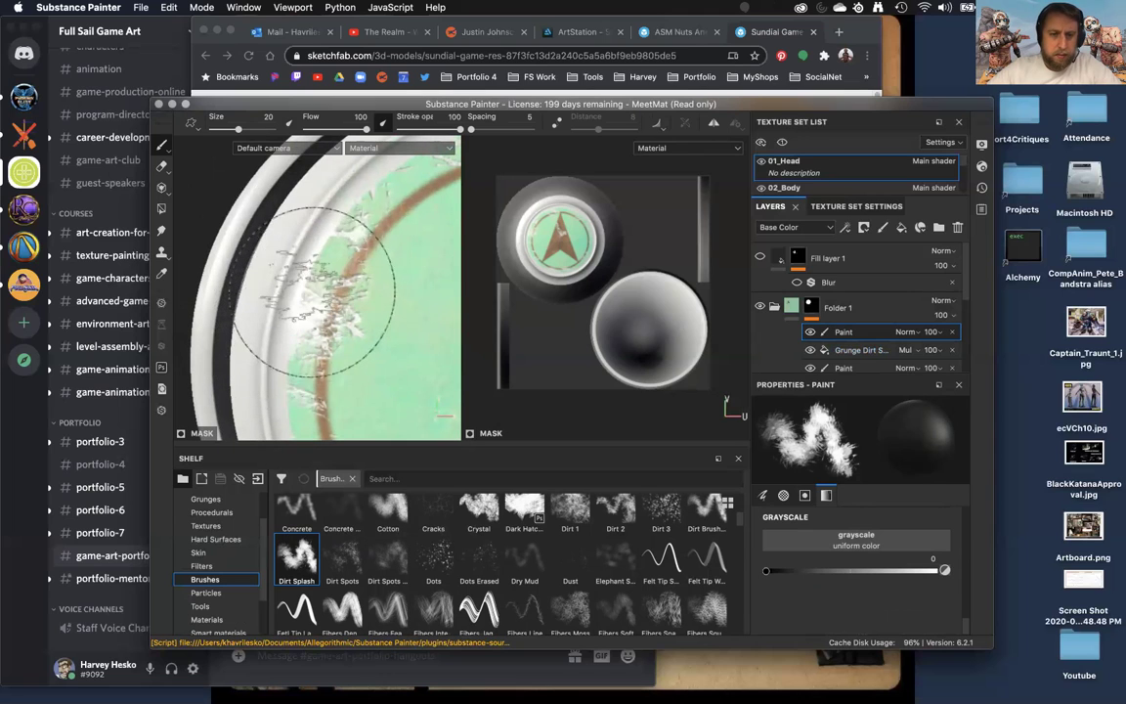
Undo the last brush strokes and set the Dirt Splash brush's hardness to 1
scroll(824, 601, up, 6)
scroll(825, 601, down, 3)
scroll(824, 600, up, 5)
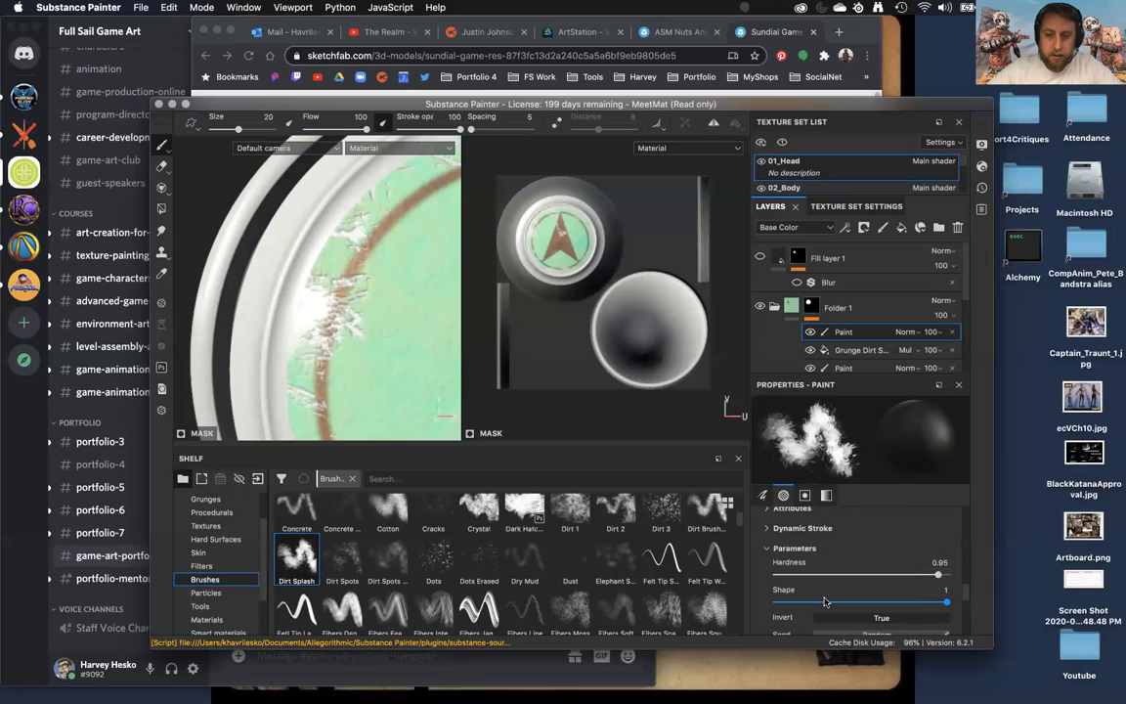
scroll(825, 601, up, 2)
scroll(824, 602, down, 2)
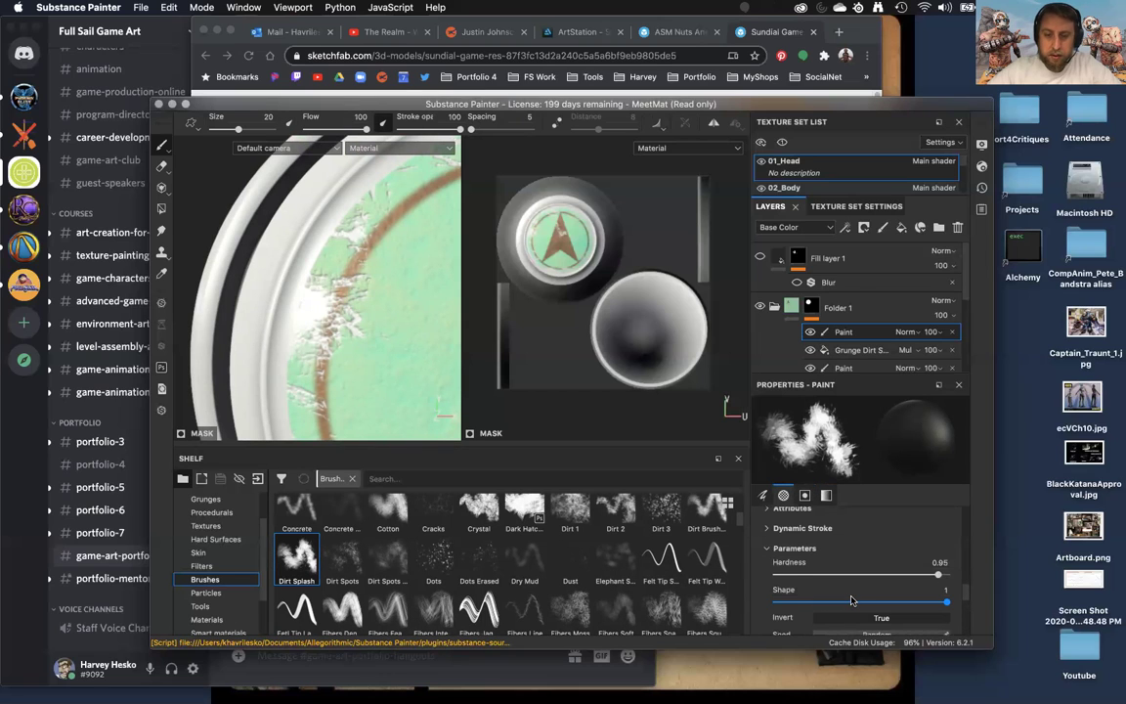
key(super+z)
key(super+z)
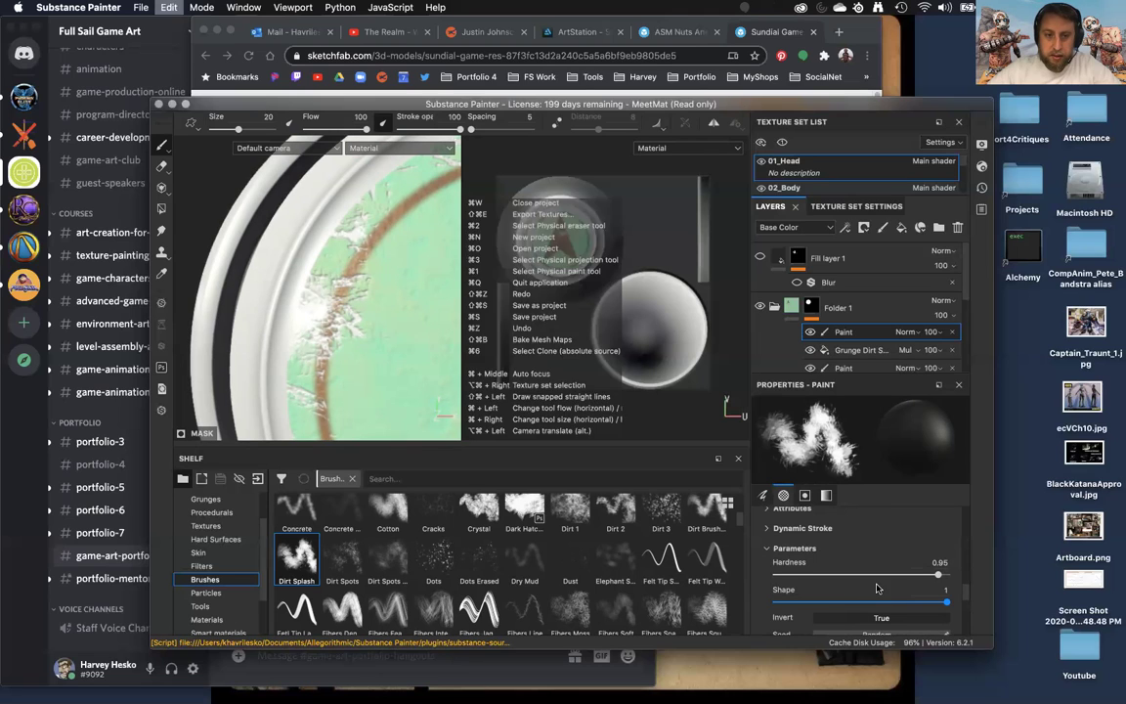
drag(935, 576, 948, 577)
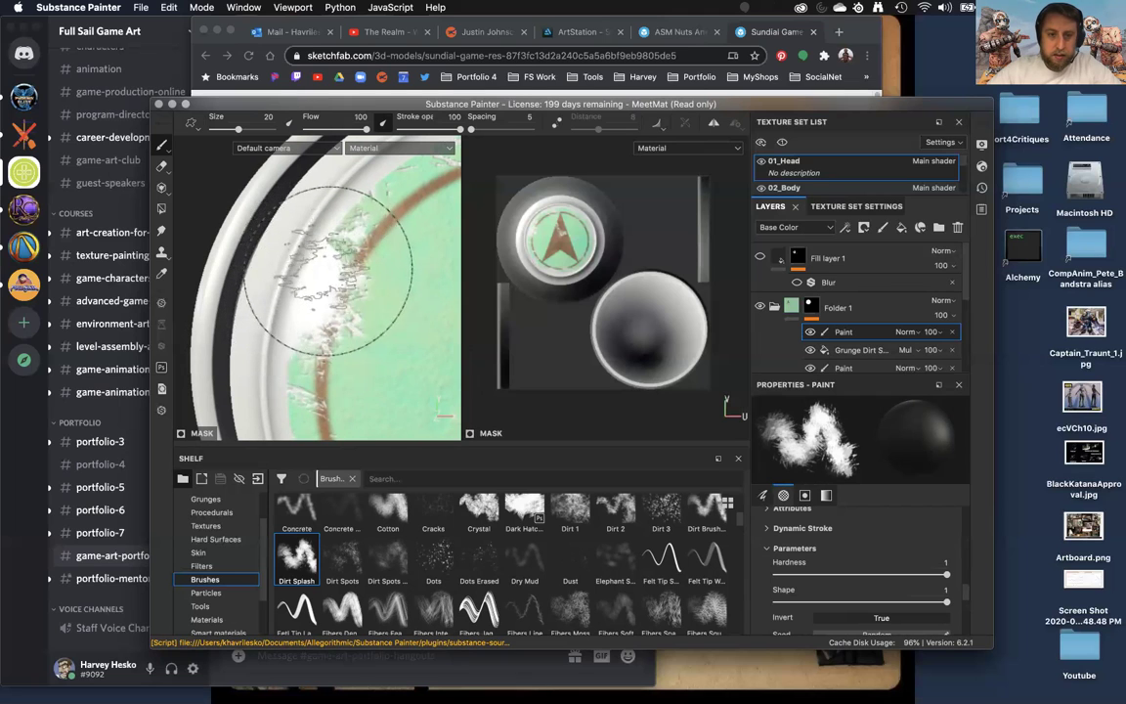
Wear away the green paint around the face disc's upper and right rim with Dirt Splash strokes in Folder 1's mask
mouse_move(363, 335)
alt+middle_down()
mouse_move(319, 344)
mouse_move(303, 376)
alt+middle_up()
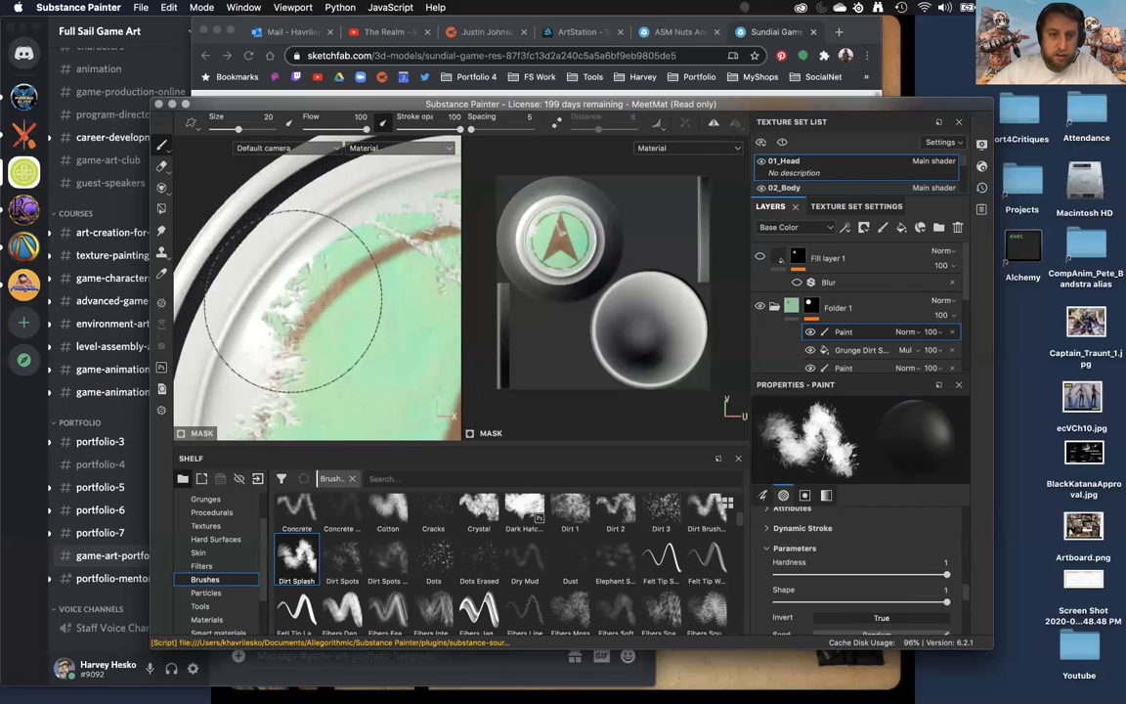
mouse_move(286, 294)
alt+mouse_down()
mouse_move(286, 375)
mouse_move(371, 371)
mouse_move(329, 275)
alt+mouse_up()
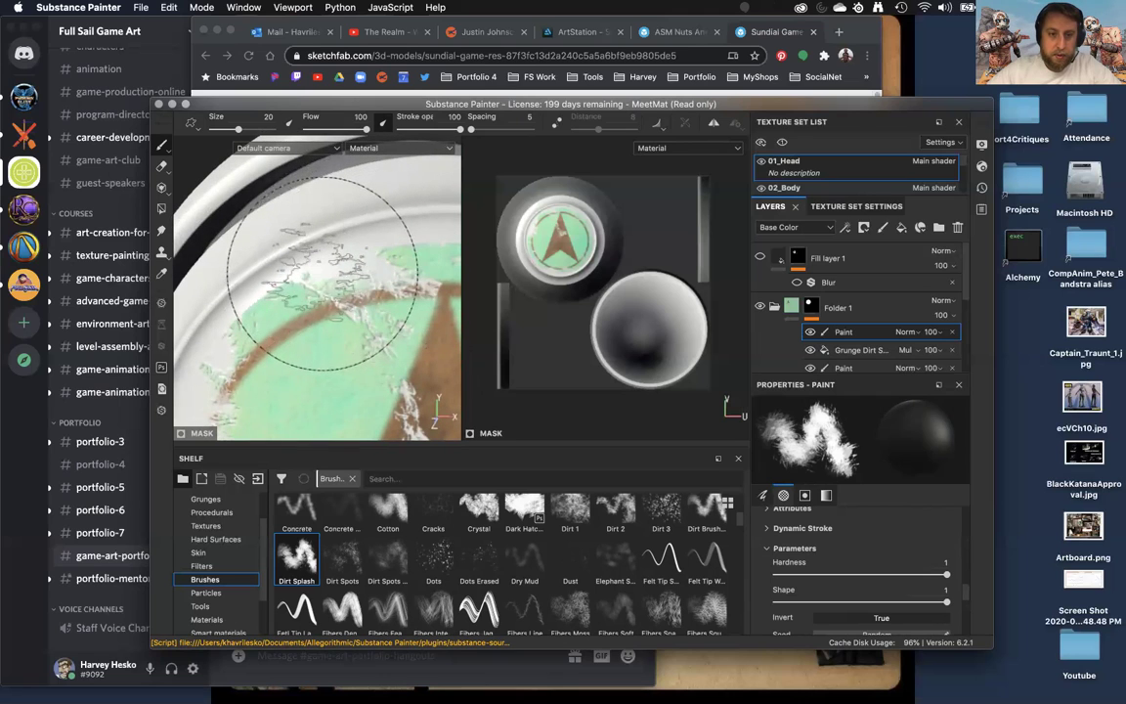
mouse_move(335, 266)
alt+mouse_down()
mouse_move(327, 299)
mouse_move(264, 183)
mouse_move(260, 221)
mouse_move(347, 337)
mouse_move(337, 278)
mouse_move(350, 297)
mouse_move(313, 276)
alt+mouse_up()
alt+right_drag(312, 277, 348, 405)
mouse_move(348, 405)
alt+mouse_down()
mouse_move(362, 265)
mouse_move(350, 325)
alt+mouse_up()
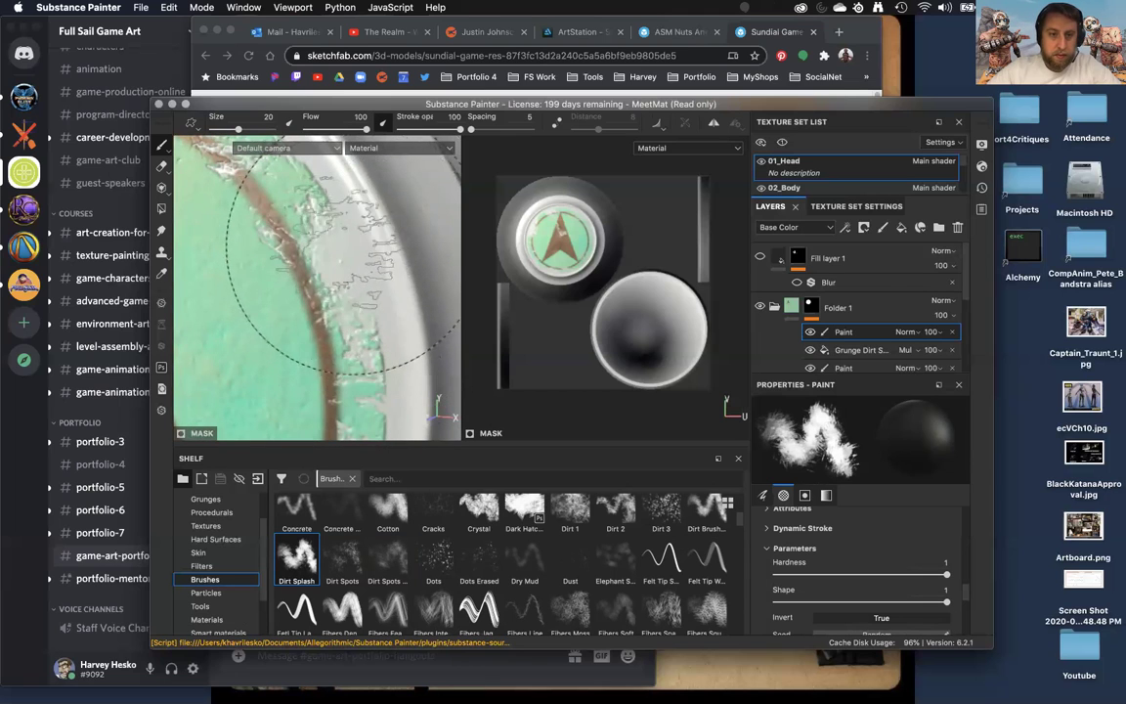
alt+right_drag(398, 298, 350, 256)
mouse_move(350, 272)
alt+mouse_down()
mouse_move(314, 211)
mouse_move(296, 235)
mouse_move(313, 256)
mouse_move(283, 272)
alt+mouse_up()
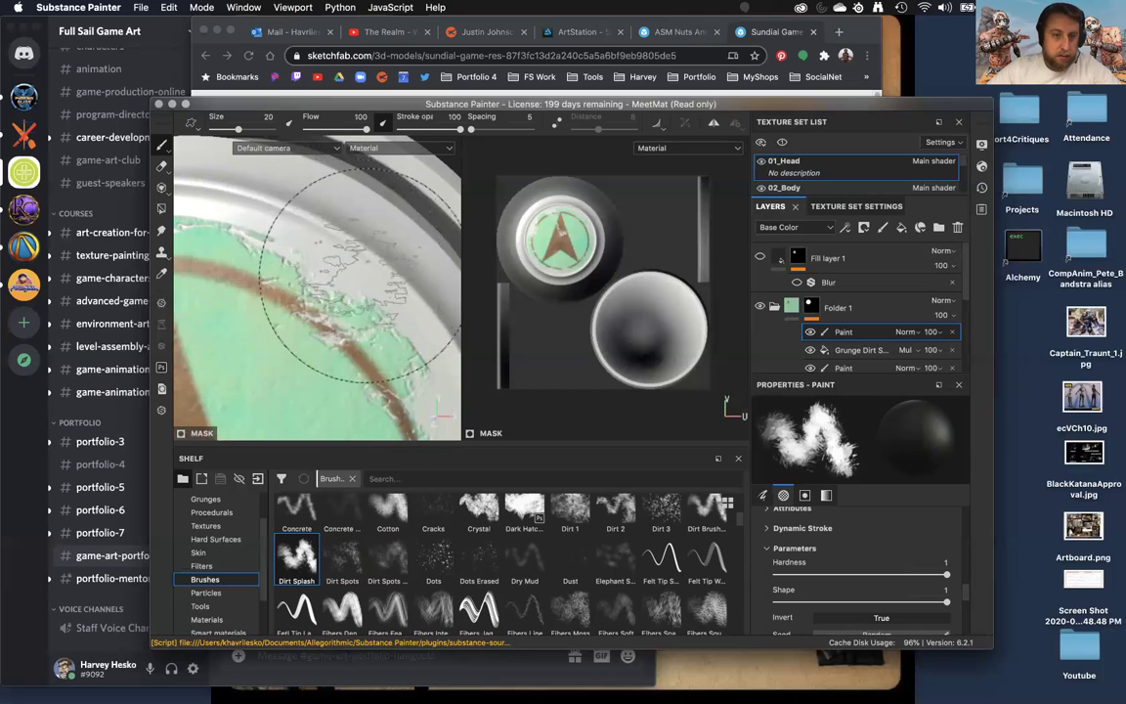
alt+right_drag(322, 309, 324, 283)
alt+middle_drag(323, 284, 315, 321)
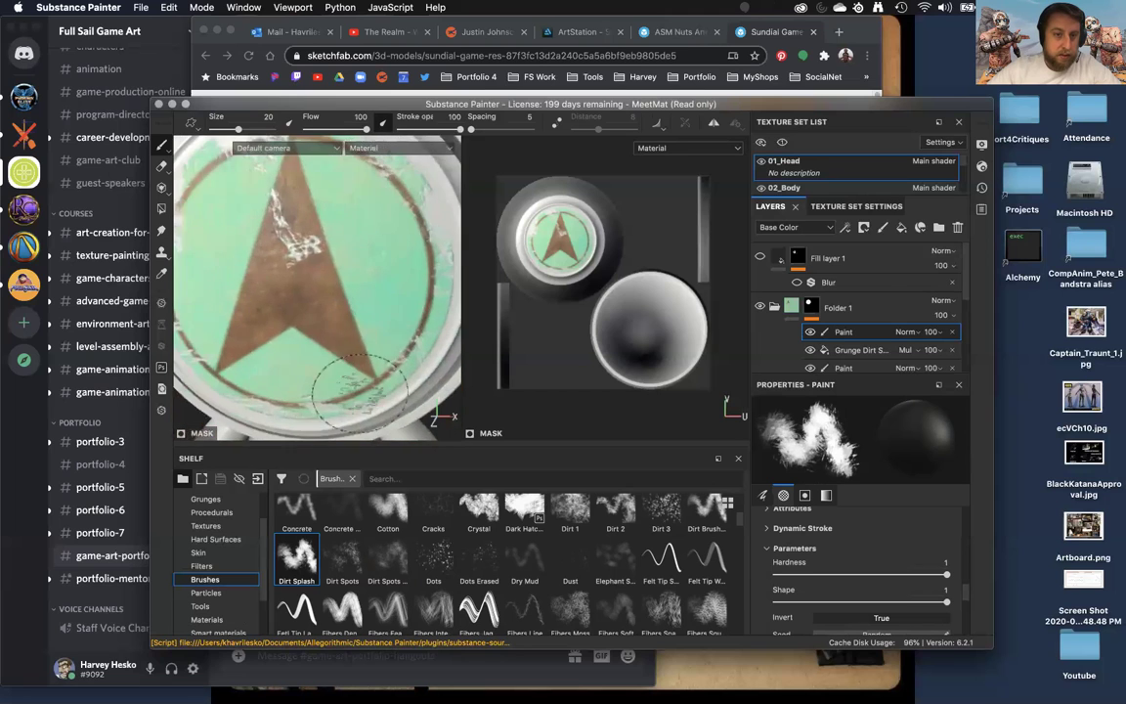
Examine the chipped green paint around the face disc's rim and the arrow emblem from several angles and distances
alt+drag(363, 400, 348, 354)
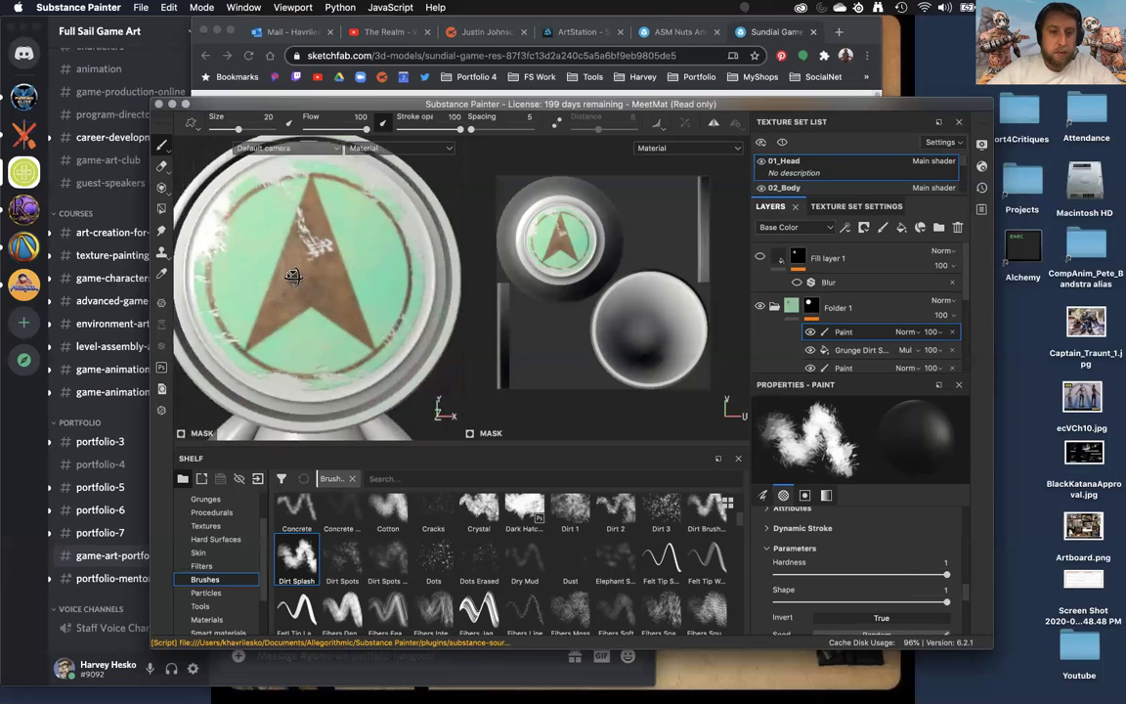
alt+drag(252, 265, 293, 262)
alt+right_drag(293, 262, 278, 244)
alt+middle_drag(279, 244, 331, 282)
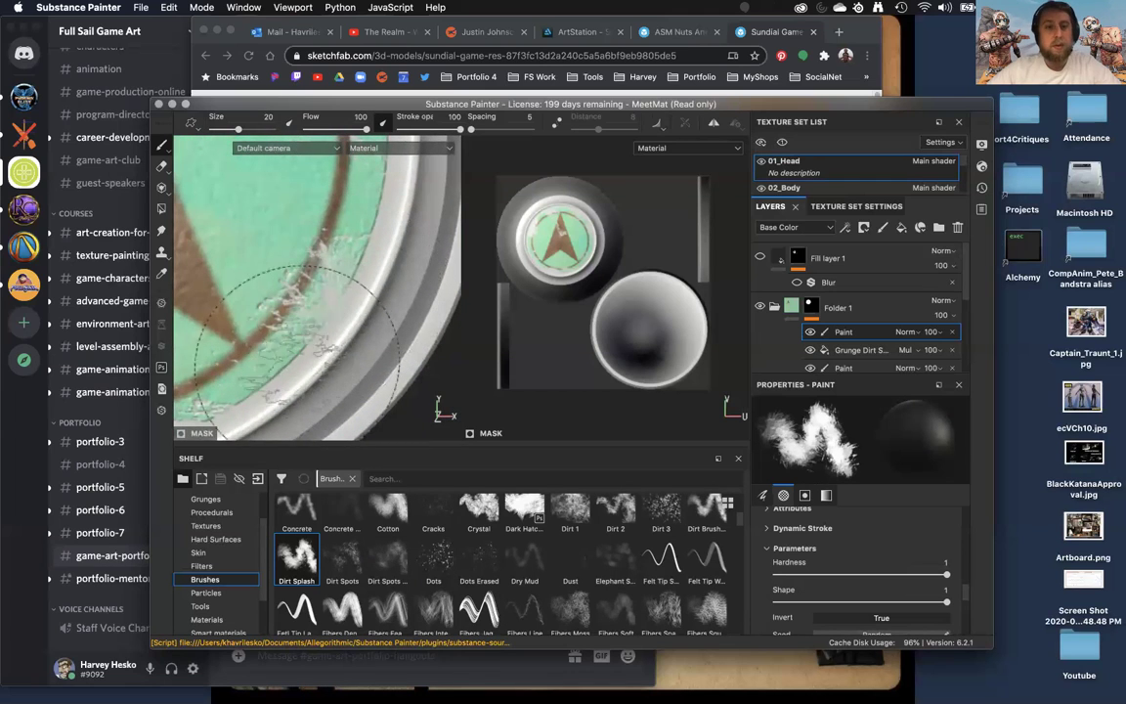
alt+right_drag(297, 368, 264, 293)
alt+middle_drag(264, 293, 340, 265)
alt+right_drag(340, 266, 303, 210)
alt+middle_drag(303, 210, 363, 237)
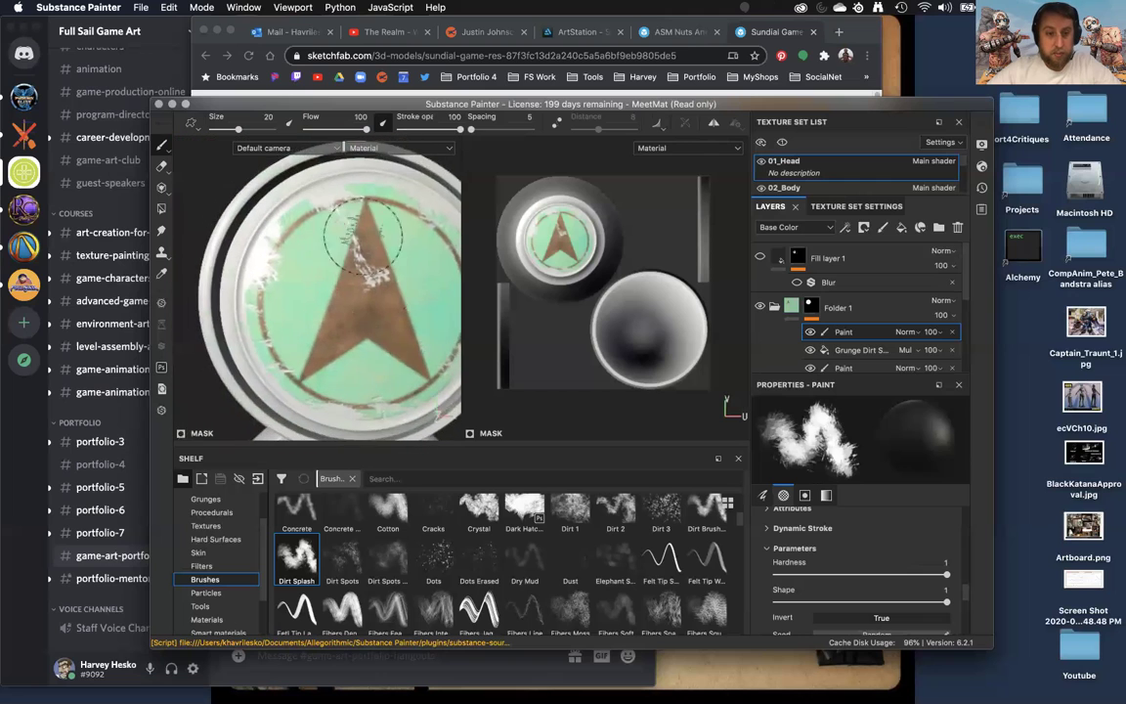
alt+right_drag(368, 241, 368, 229)
alt+drag(368, 229, 377, 192)
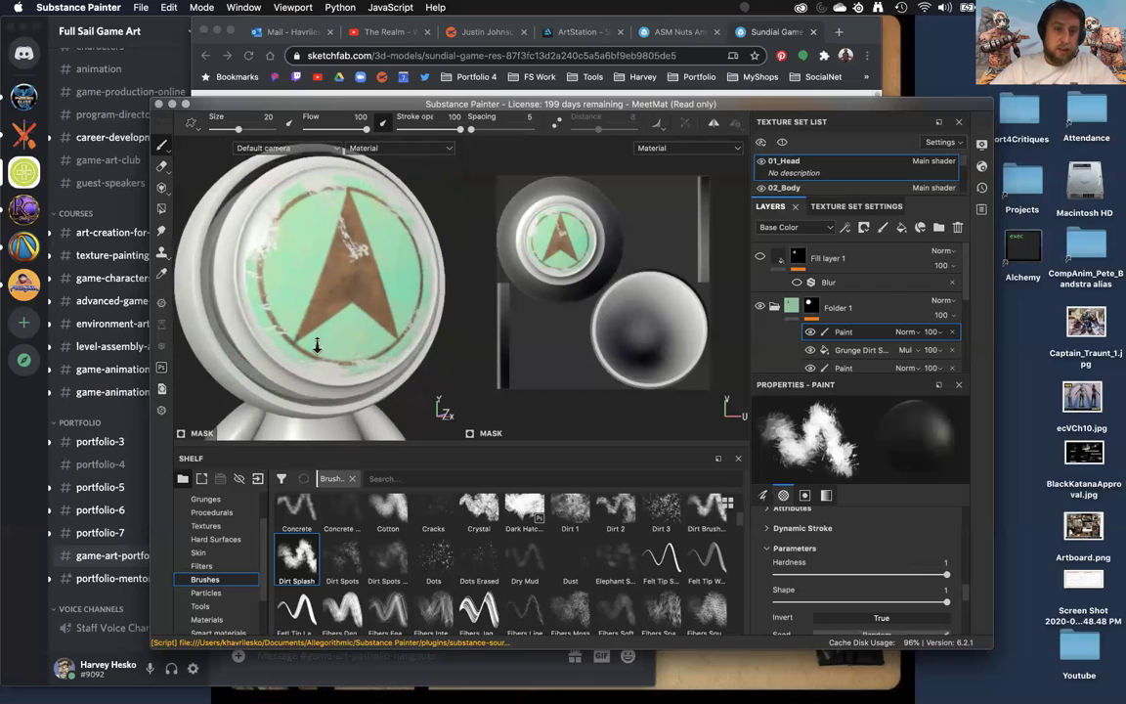
scroll(251, 239, up, 5)
Switch to Chrome and inspect the surface wear on the Sundial Game Res model in Sketchfab from several viewpoints
click(682, 32)
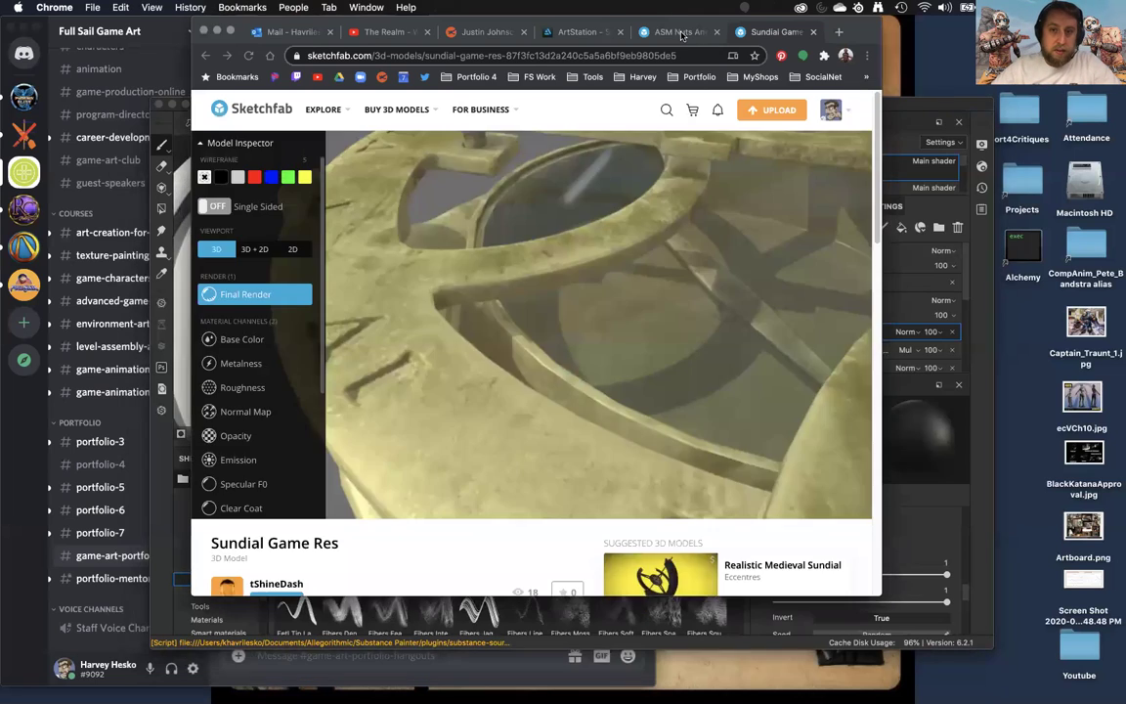
click(759, 31)
mouse_move(595, 384)
mouse_down()
mouse_move(538, 330)
mouse_move(523, 337)
mouse_move(518, 311)
mouse_move(486, 327)
mouse_move(488, 312)
mouse_move(503, 320)
mouse_move(496, 328)
mouse_move(515, 359)
mouse_move(551, 374)
mouse_move(554, 357)
mouse_move(331, 346)
mouse_up()
drag(762, 331, 573, 361)
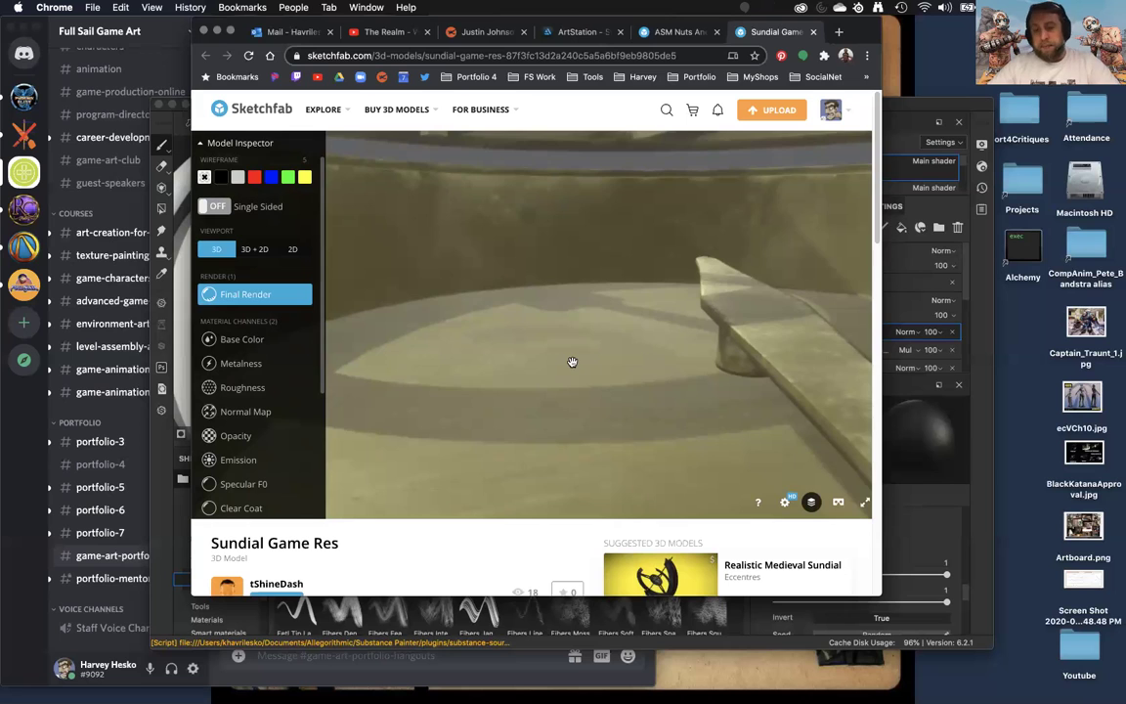
scroll(573, 362, down, 5)
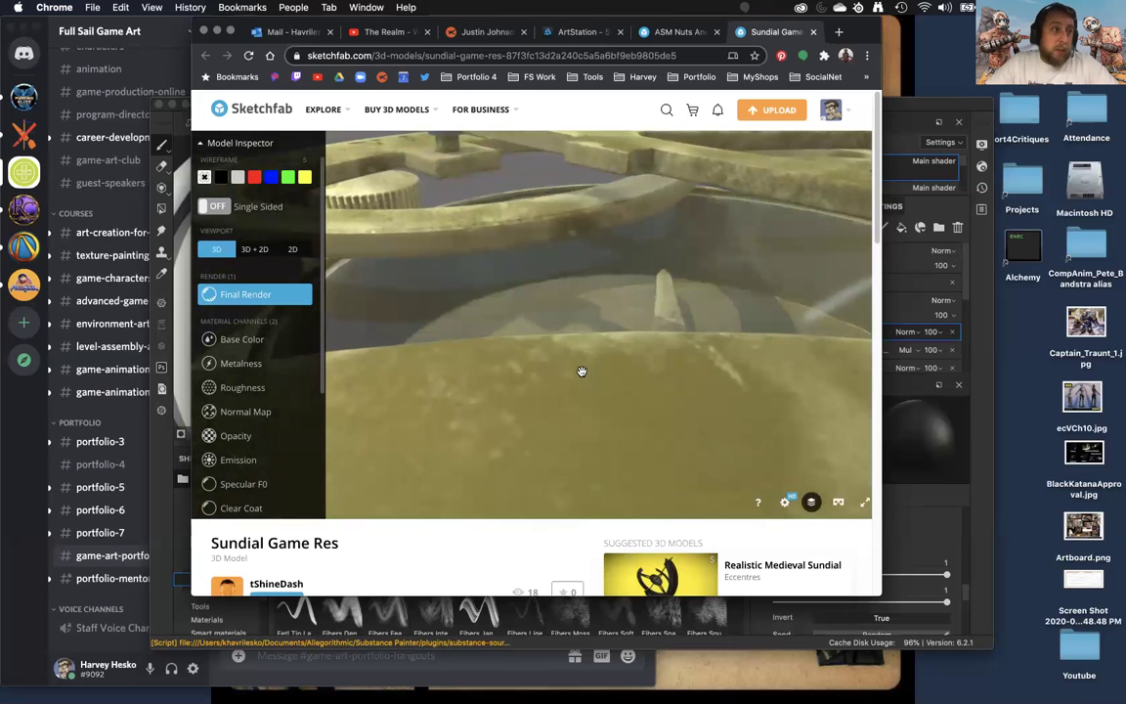
scroll(589, 374, down, 5)
Return to Substance Painter, bring the arrow face into view and show the Procedurals category in the shelf
click(958, 544)
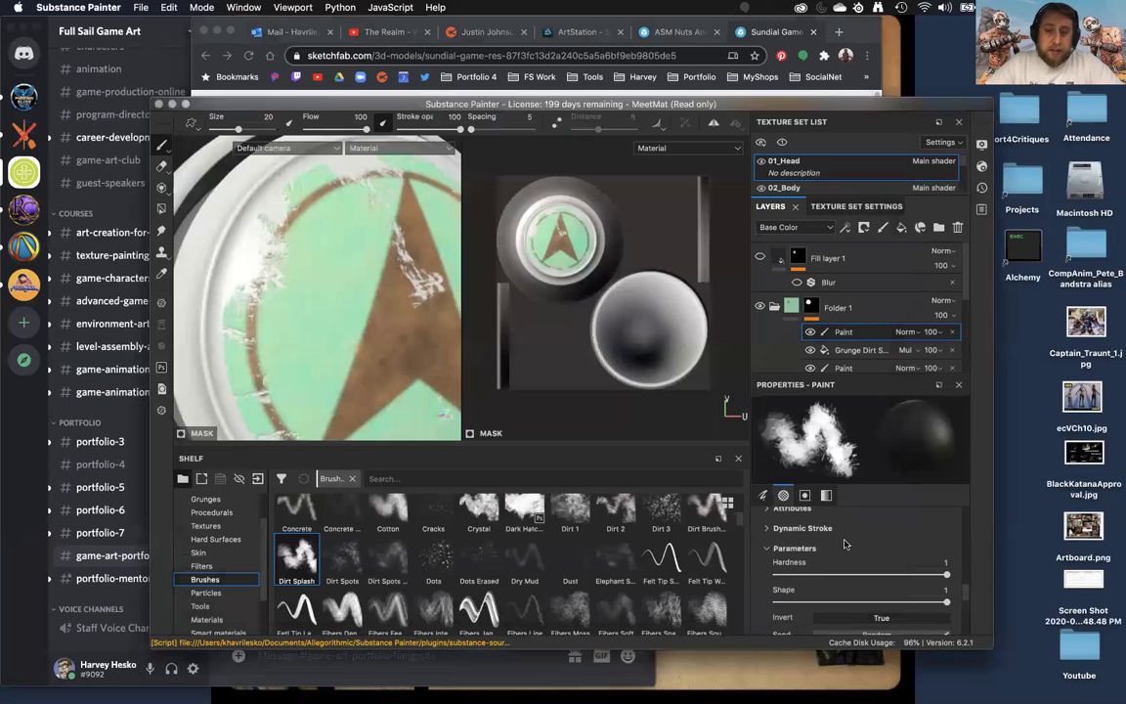
scroll(356, 250, down, 5)
mouse_move(283, 245)
alt+mouse_down()
mouse_move(349, 219)
mouse_move(329, 321)
mouse_move(360, 349)
mouse_move(333, 359)
mouse_move(290, 334)
alt+mouse_up()
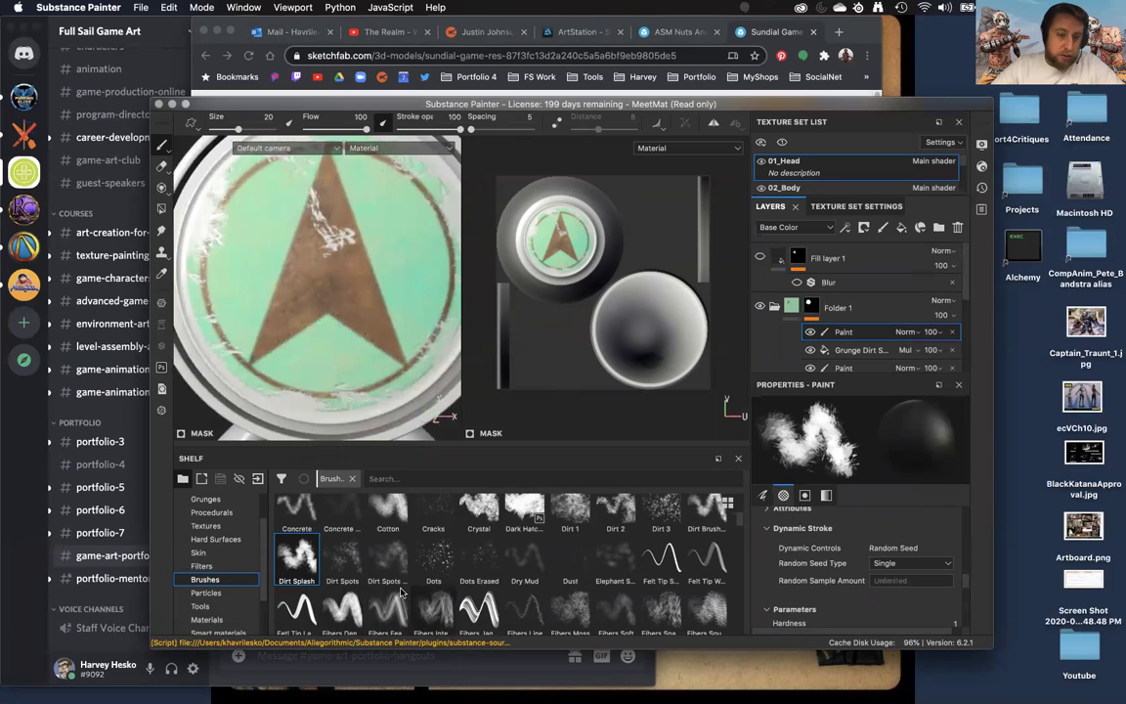
scroll(213, 523, up, 3)
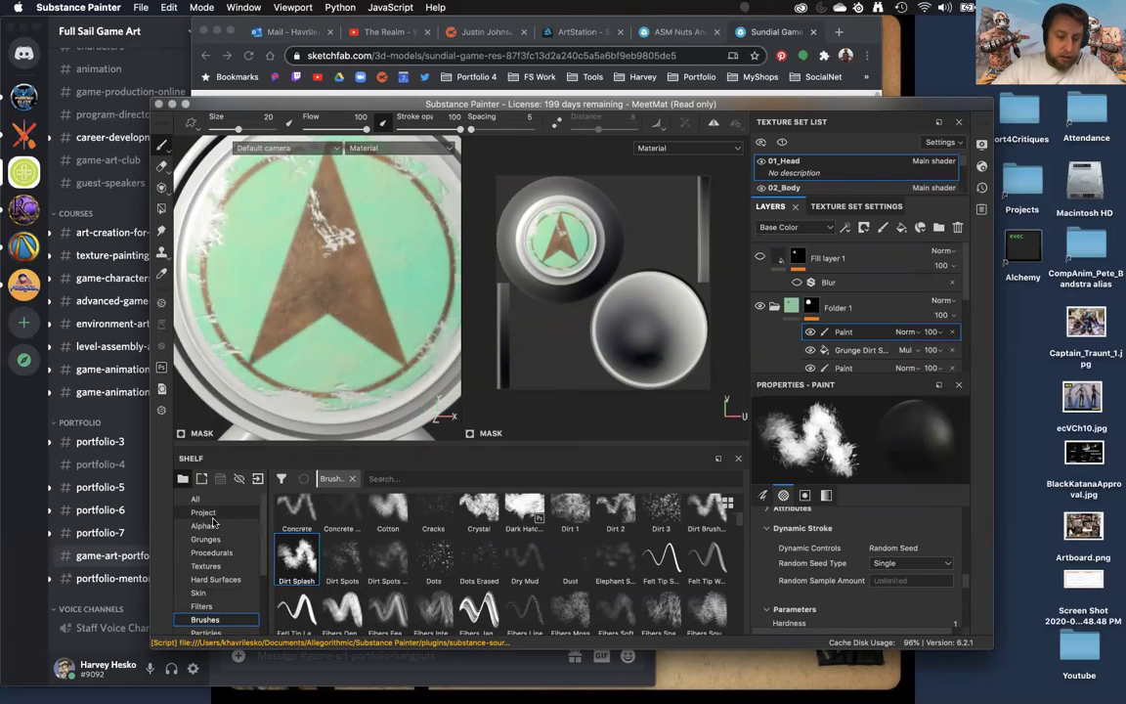
click(205, 539)
click(212, 553)
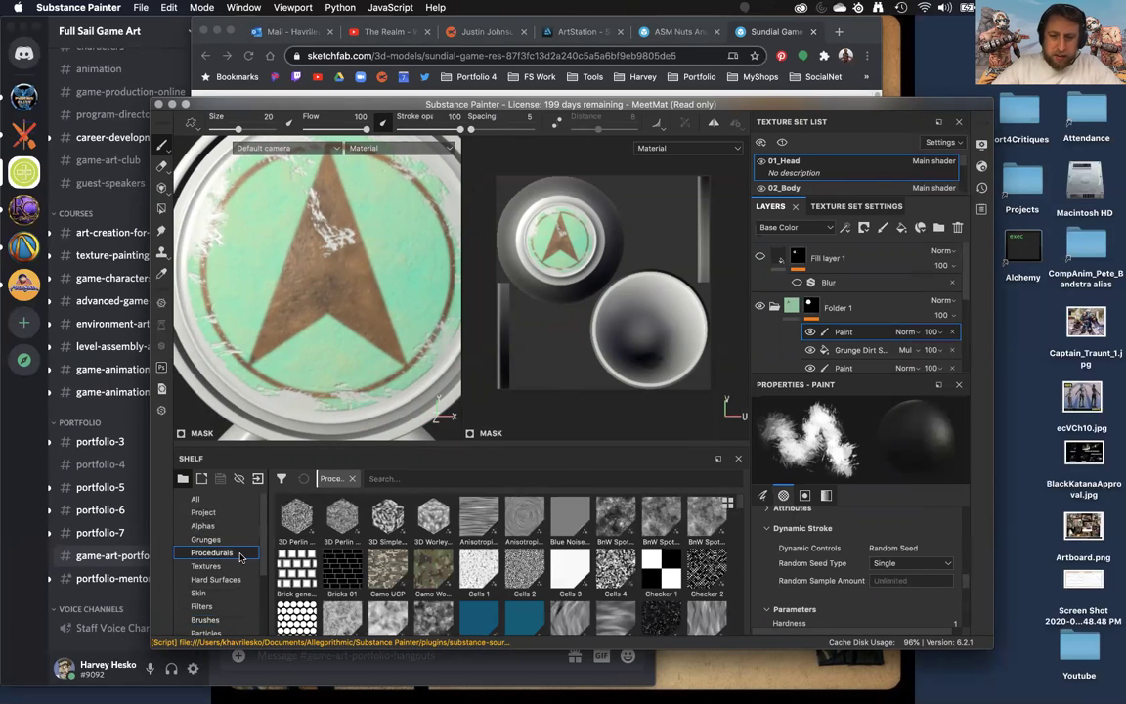
Browse the procedural textures for a scratchy grunge map and preview Paper Path and Grunge Dirt Splats
scroll(696, 578, down, 5)
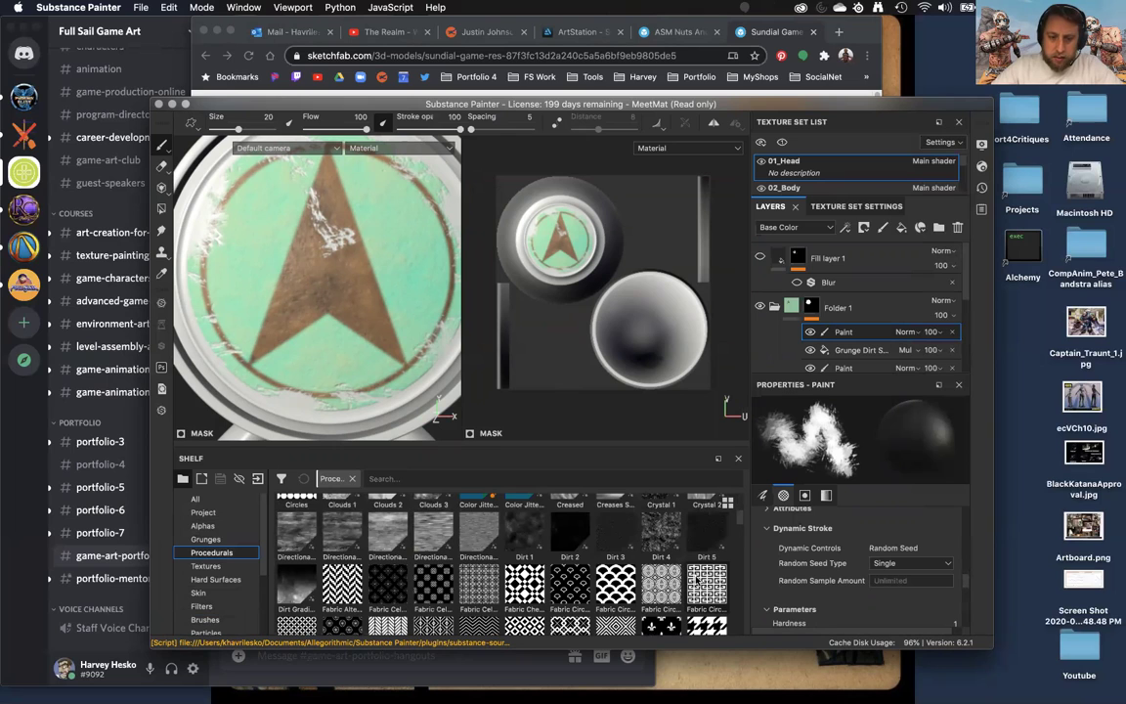
scroll(696, 578, down, 5)
scroll(696, 579, down, 3)
scroll(696, 581, down, 5)
scroll(696, 581, down, 5)
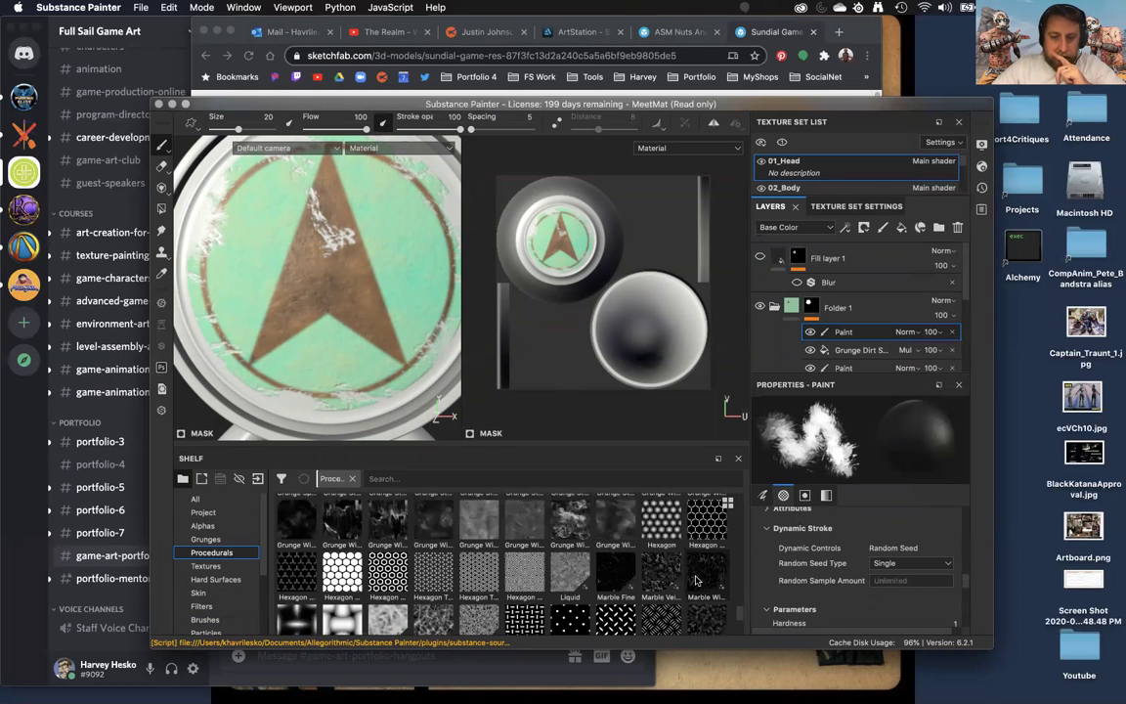
scroll(697, 581, down, 5)
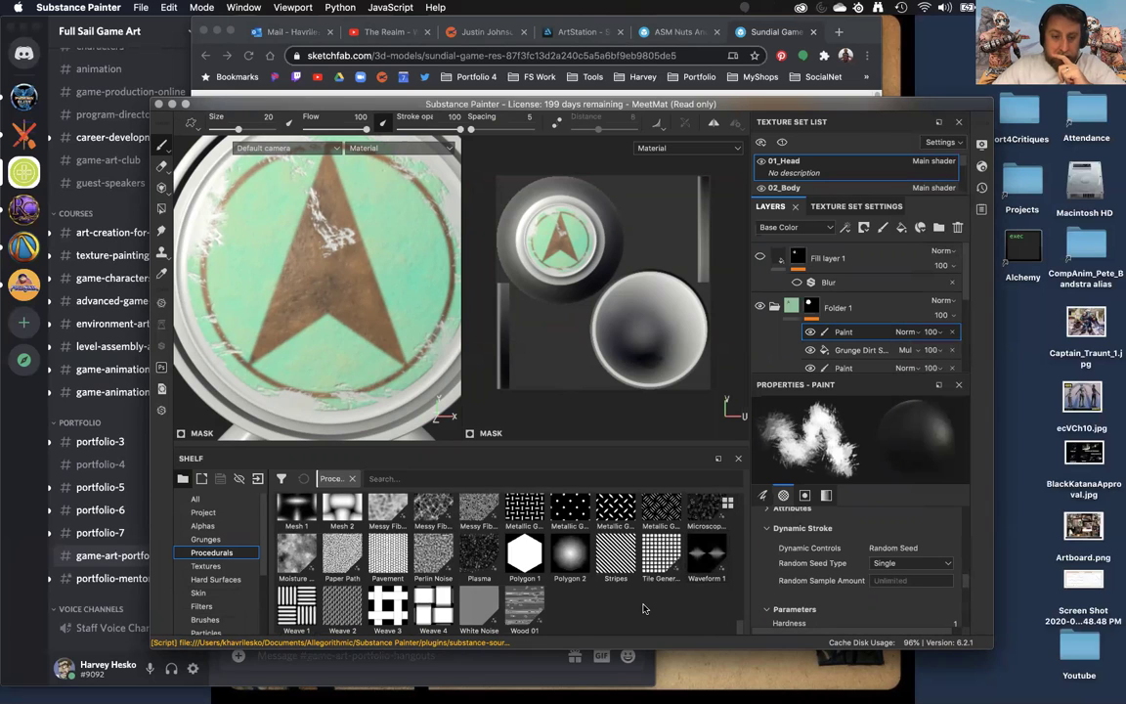
mouse_move(340, 559)
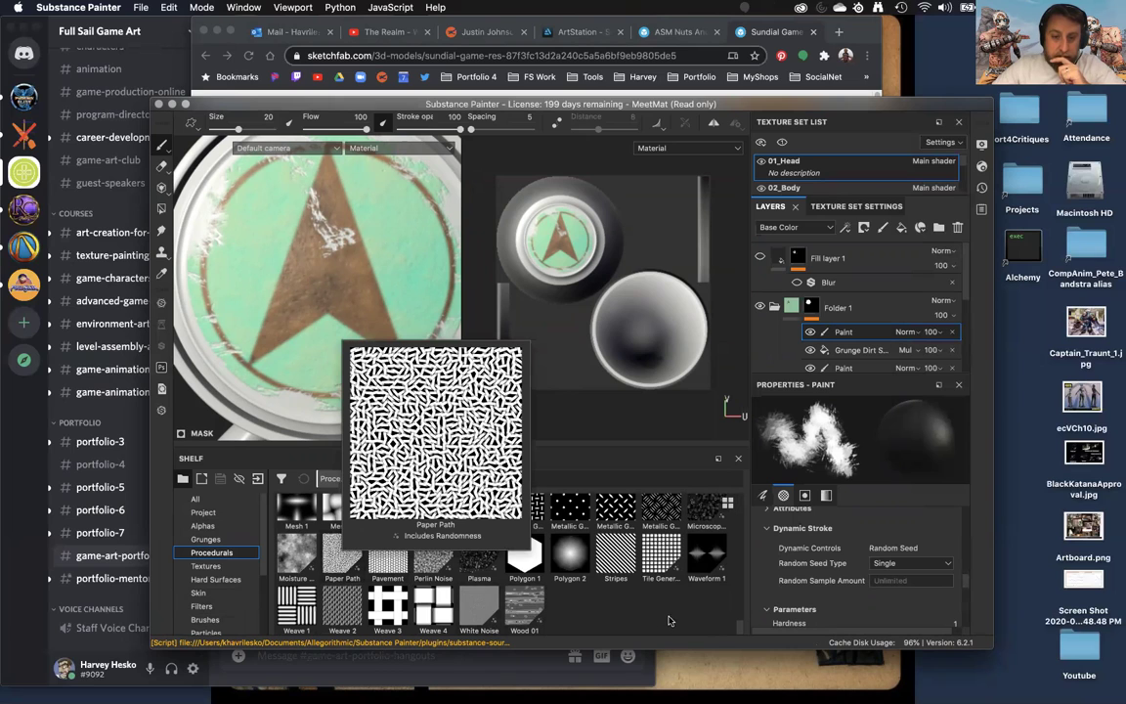
scroll(668, 610, up, 5)
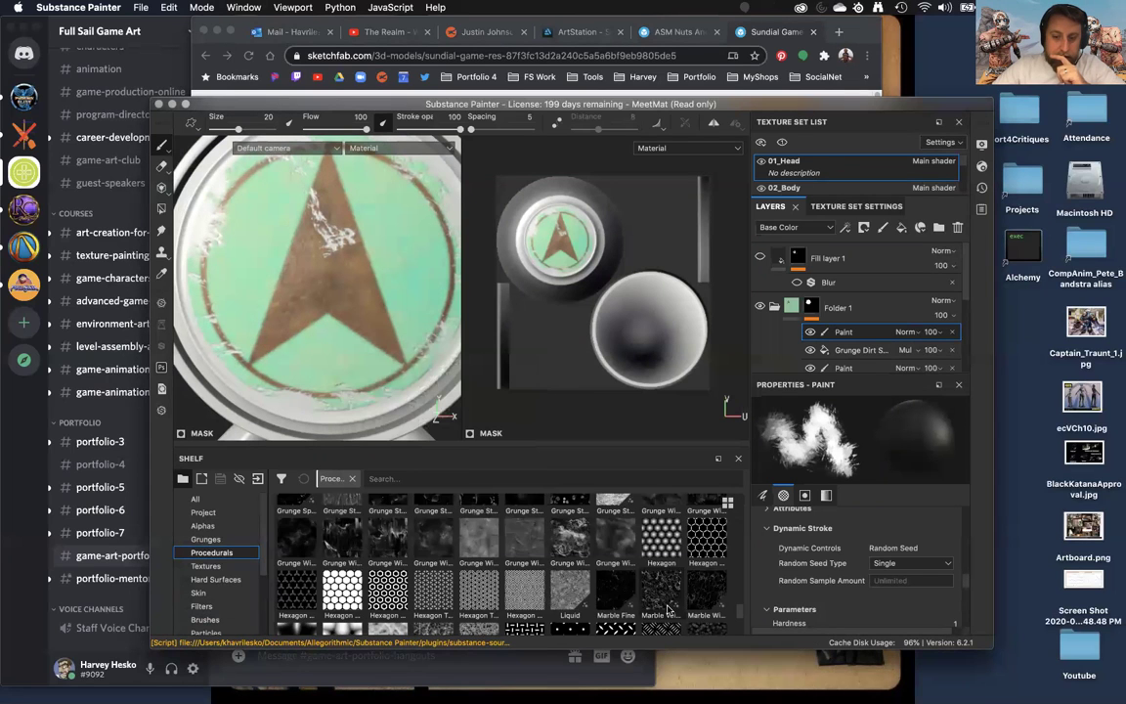
scroll(668, 610, up, 3)
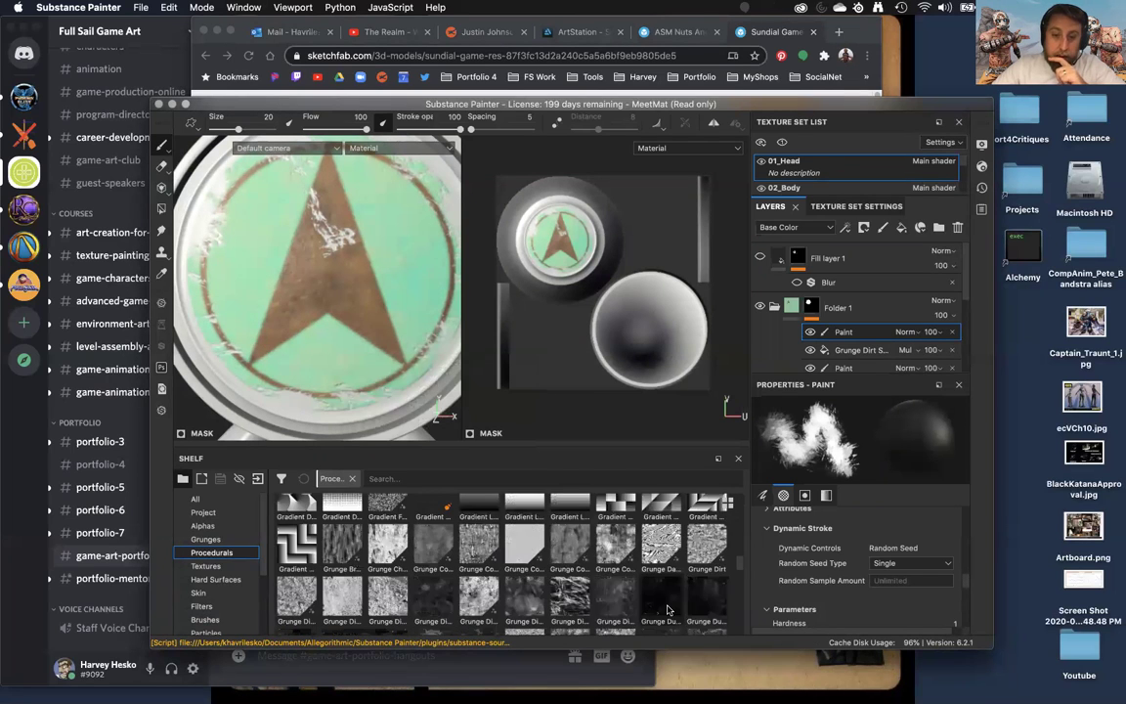
scroll(668, 610, up, 3)
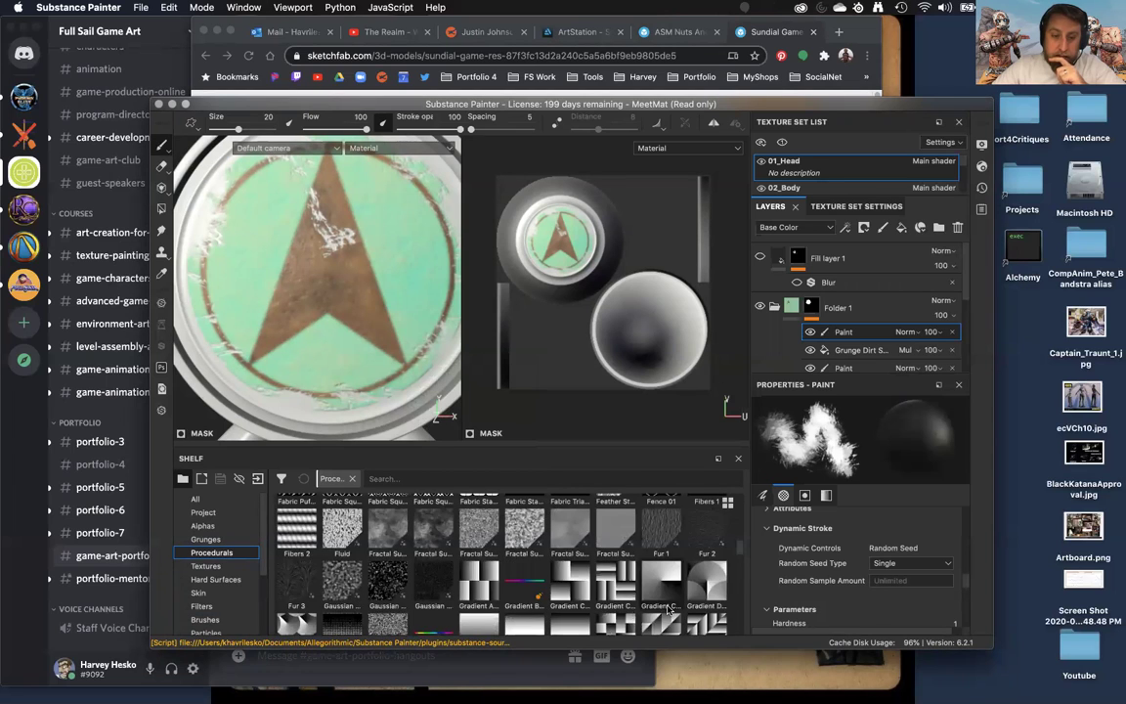
scroll(668, 610, down, 3)
mouse_move(570, 598)
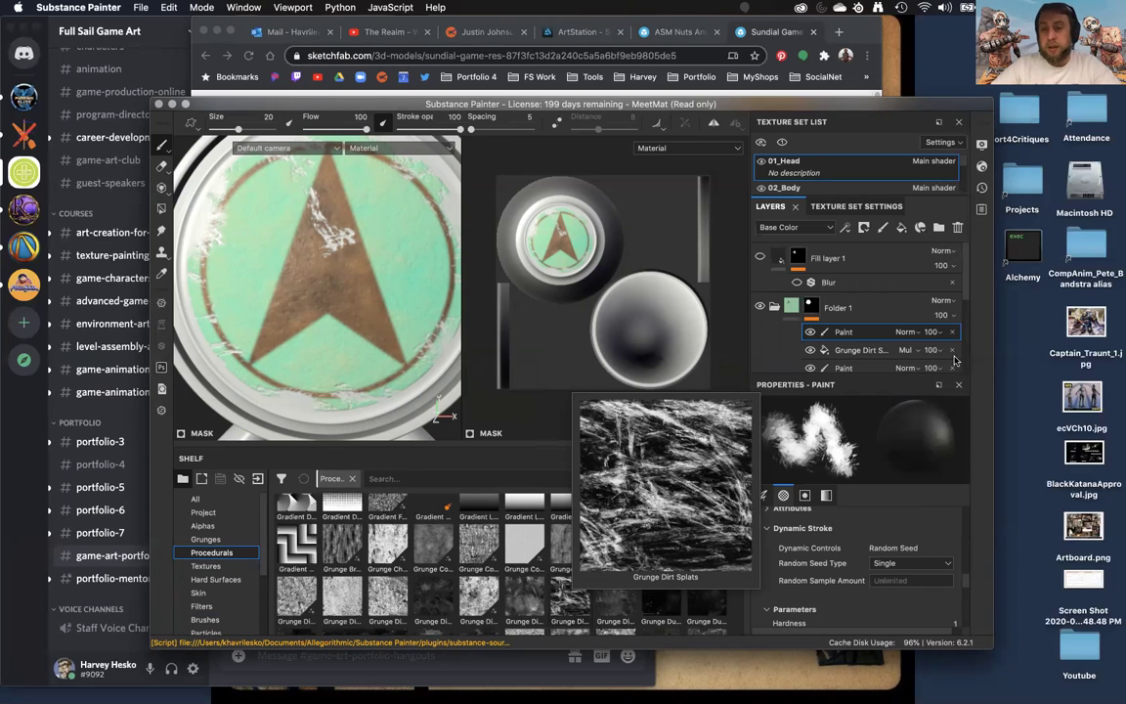
Add a new fill layer directly above Fill layer 3 and give it a black mask
scroll(956, 361, down, 2)
click(874, 352)
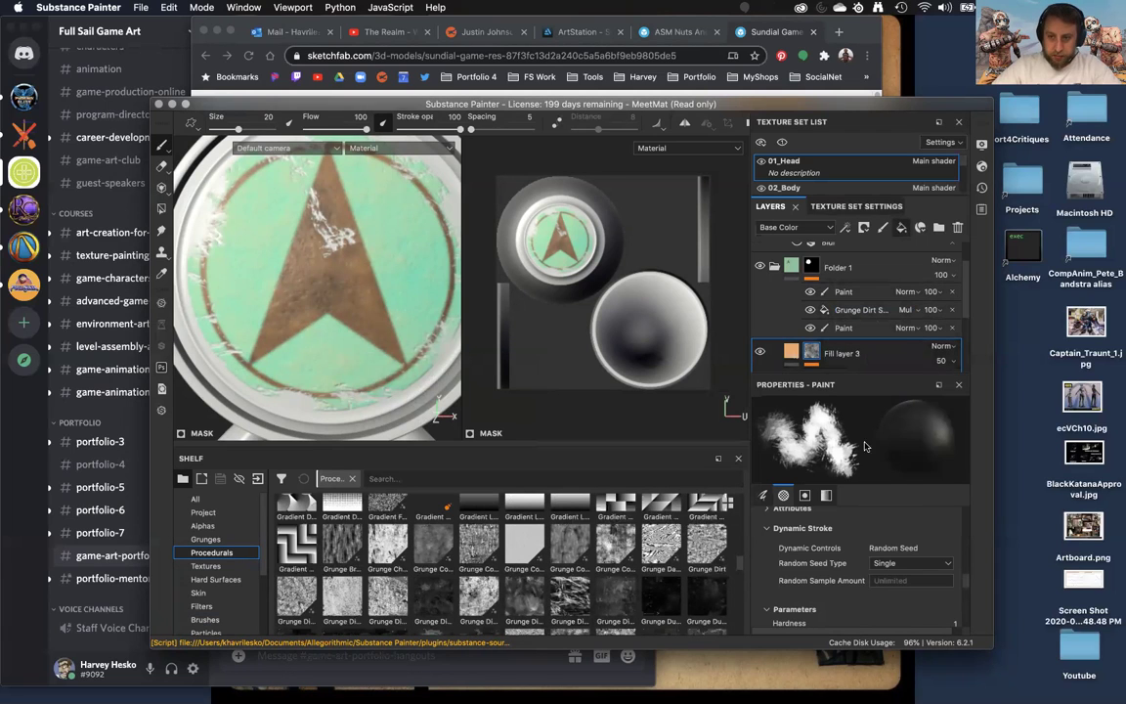
click(841, 353)
right_click(830, 353)
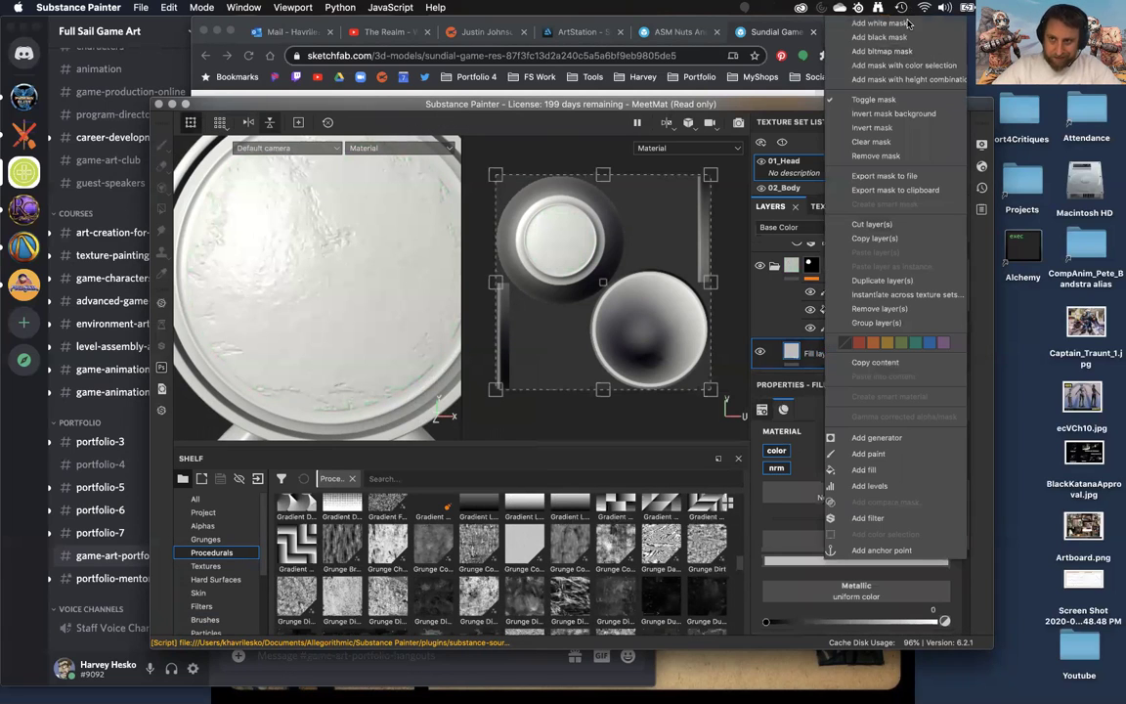
click(902, 51)
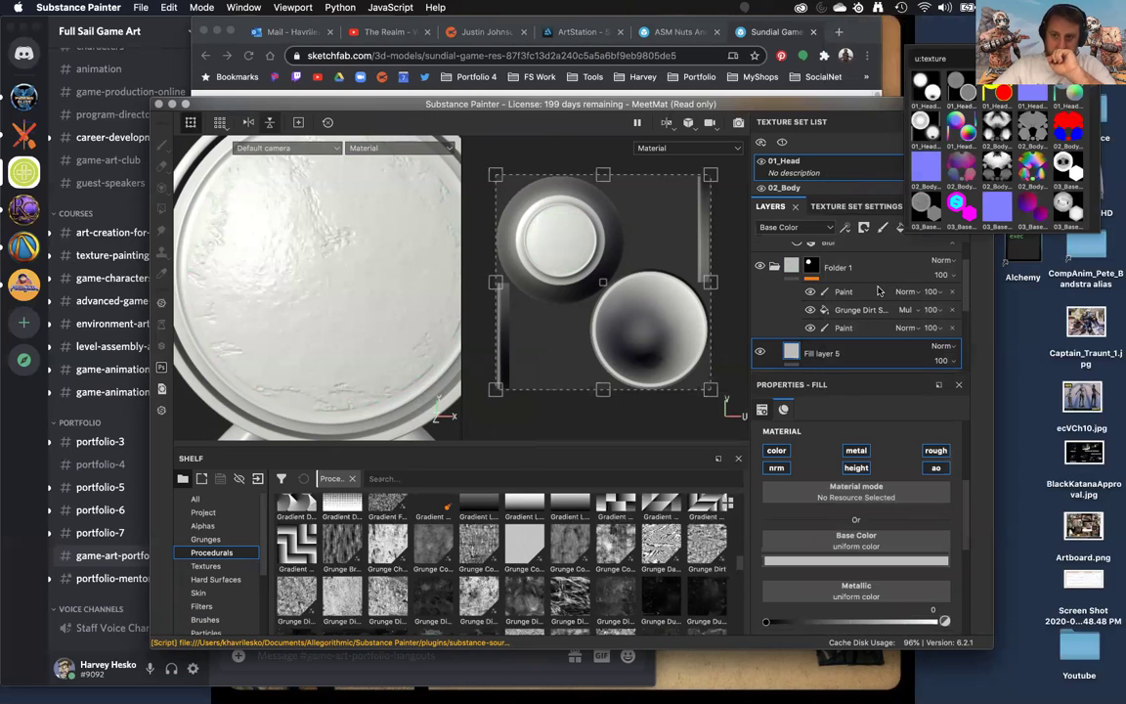
click(855, 351)
right_click(856, 352)
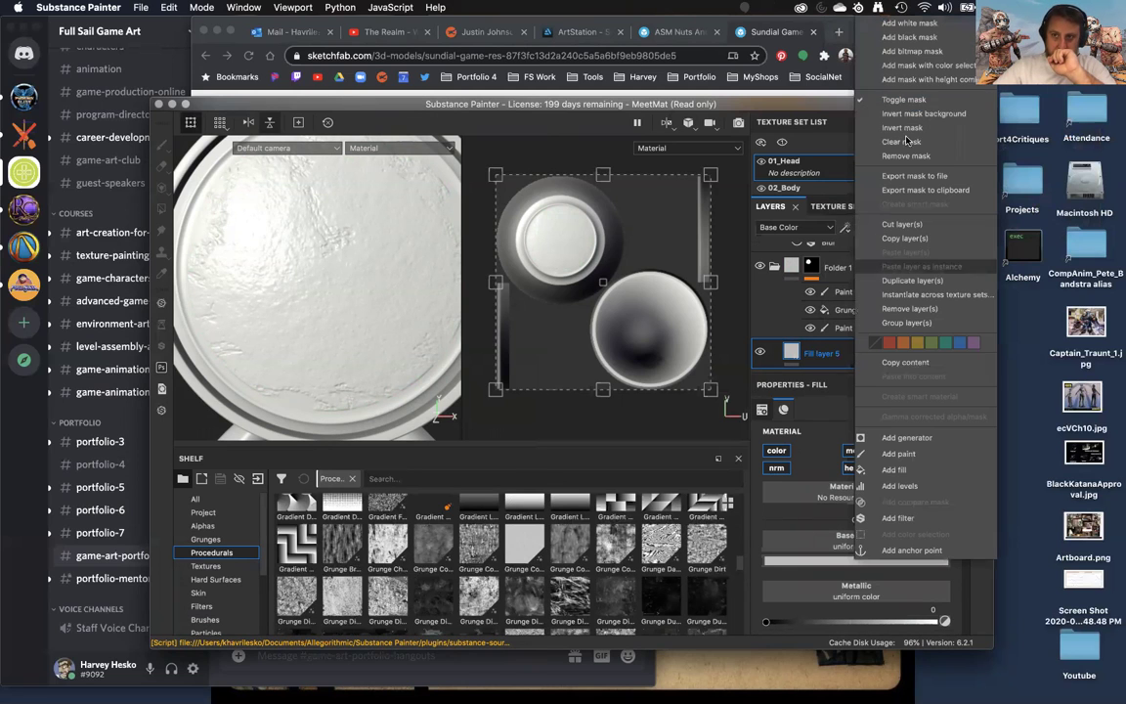
click(929, 37)
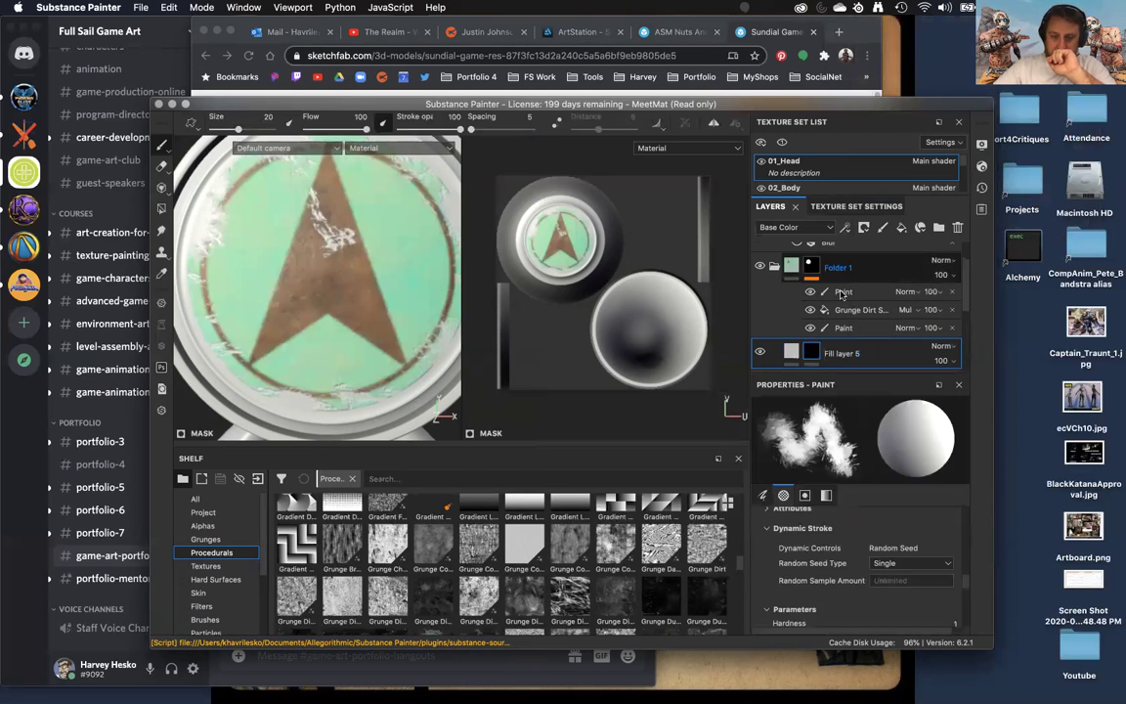
Add a fill effect to Fill layer 5's mask and use Grunge Dirt Splats as its grayscale
right_click(866, 352)
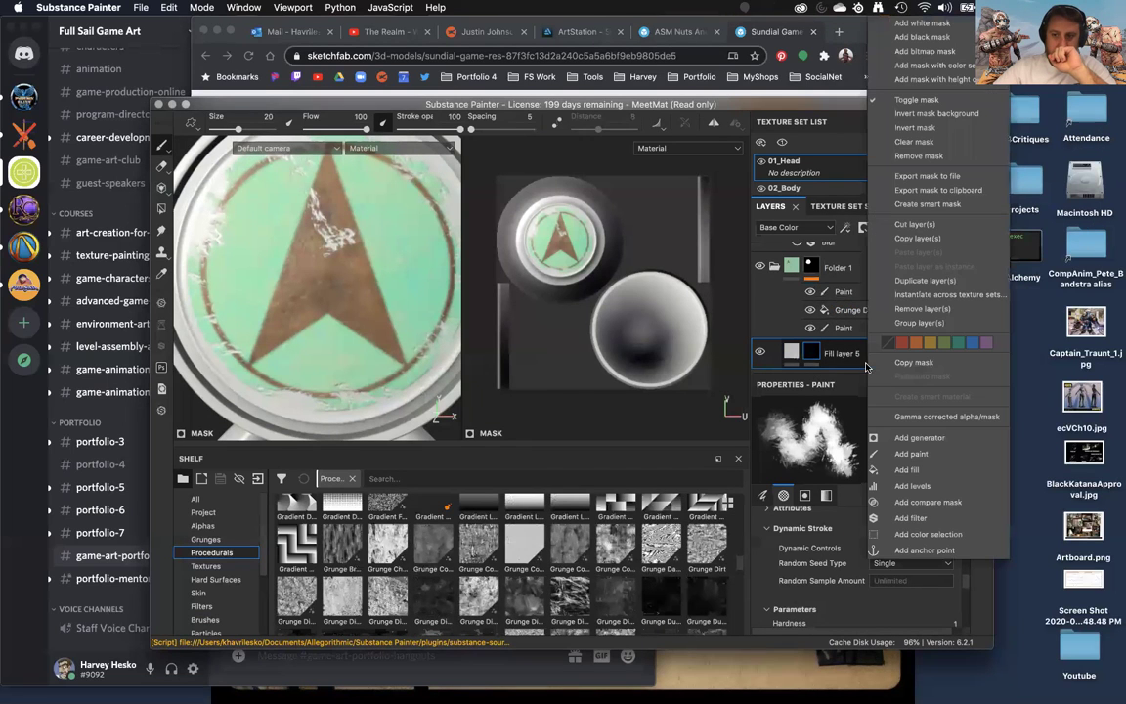
click(909, 469)
scroll(838, 335, down, 3)
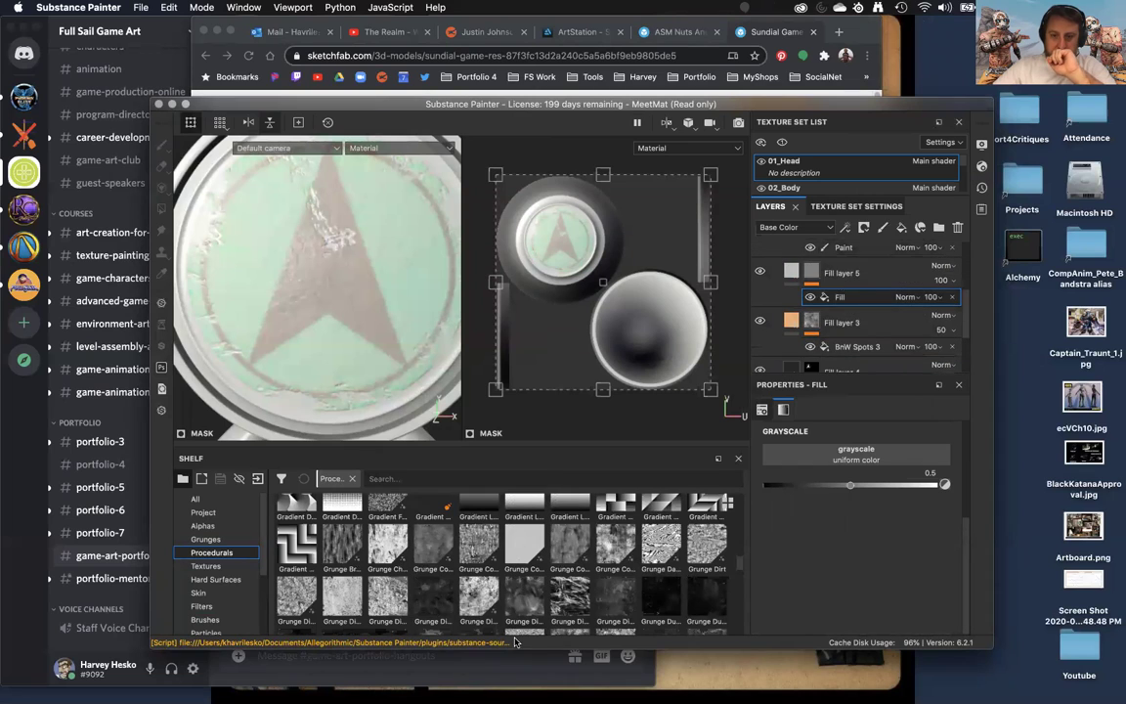
drag(563, 606, 859, 453)
alt+right_drag(320, 282, 344, 248)
alt+drag(344, 249, 343, 278)
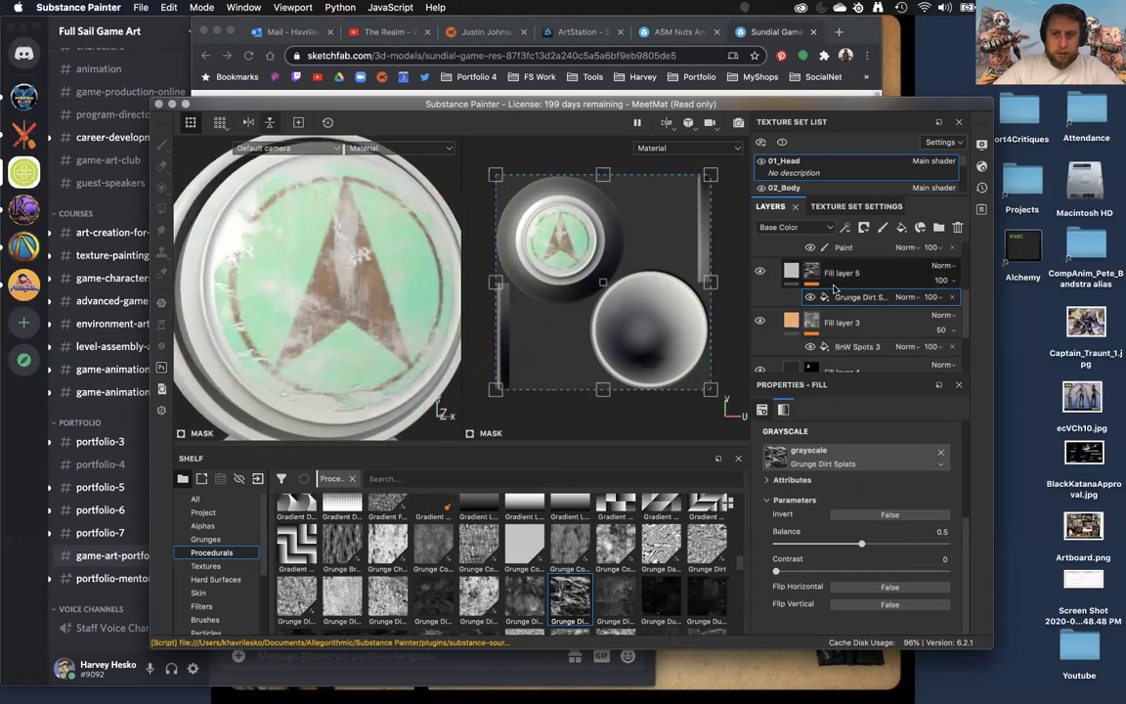
Display Fill layer 5's mask on its own and examine the splat pattern across the head
alt+click(811, 273)
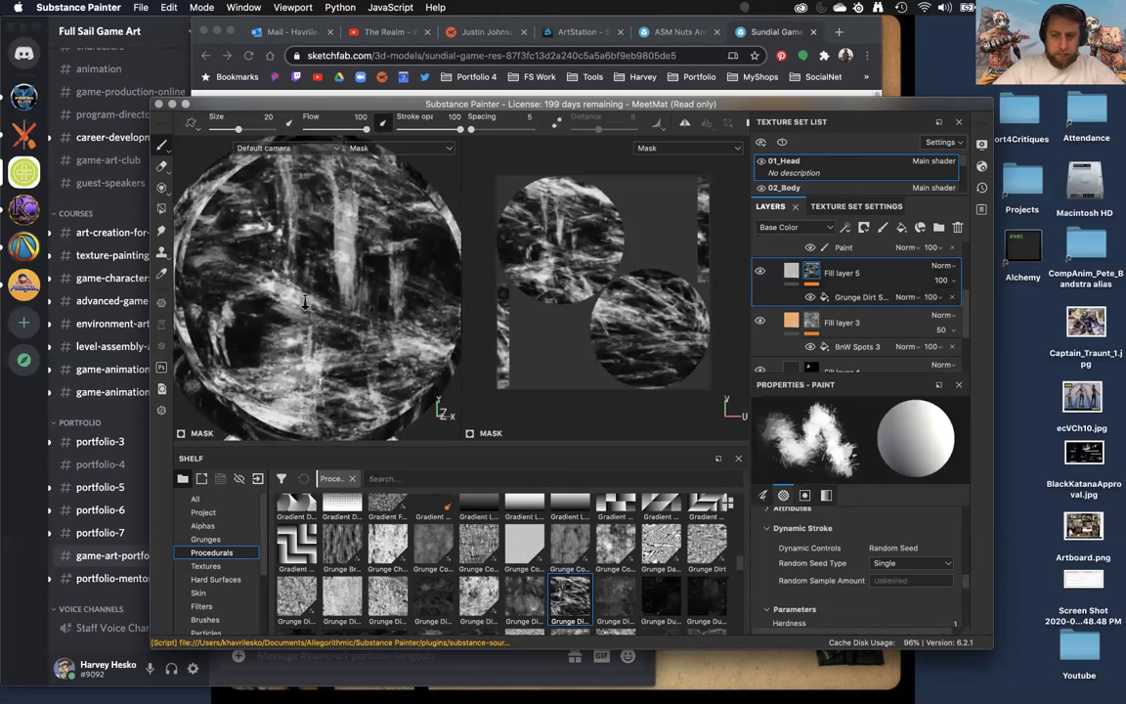
alt+drag(305, 266, 284, 246)
alt+right_drag(283, 246, 318, 279)
alt+middle_drag(317, 279, 299, 246)
scroll(372, 232, down, 2)
scroll(877, 328, up, 3)
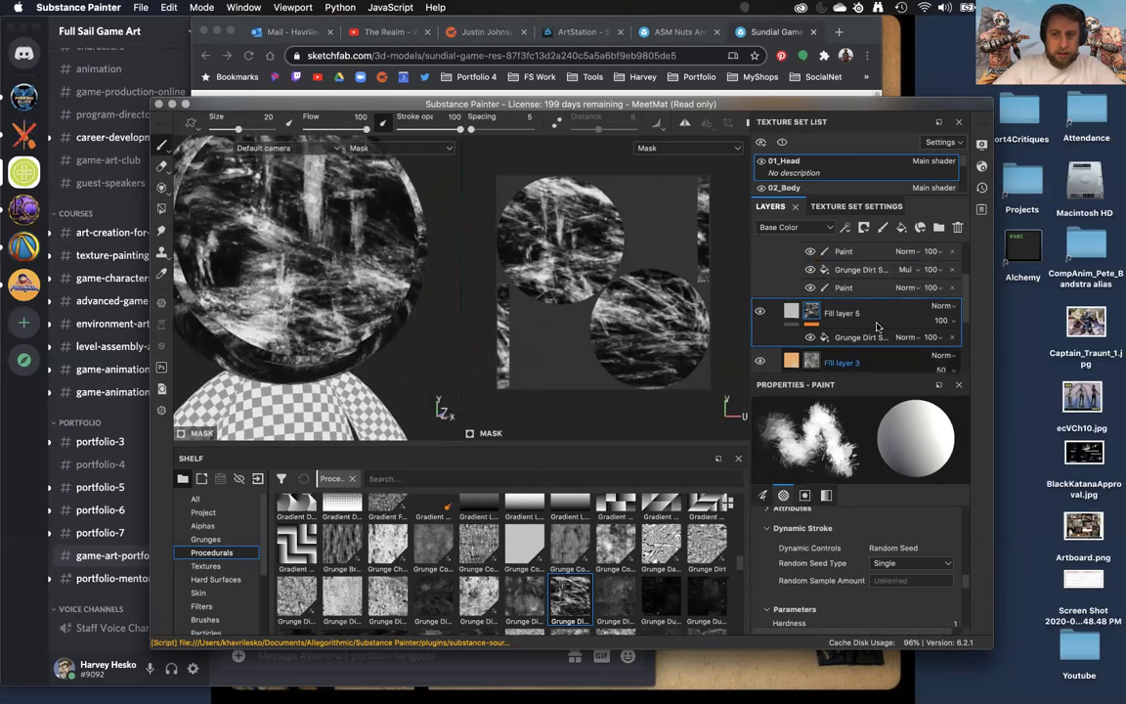
scroll(877, 327, down, 3)
alt+middle_drag(333, 250, 358, 278)
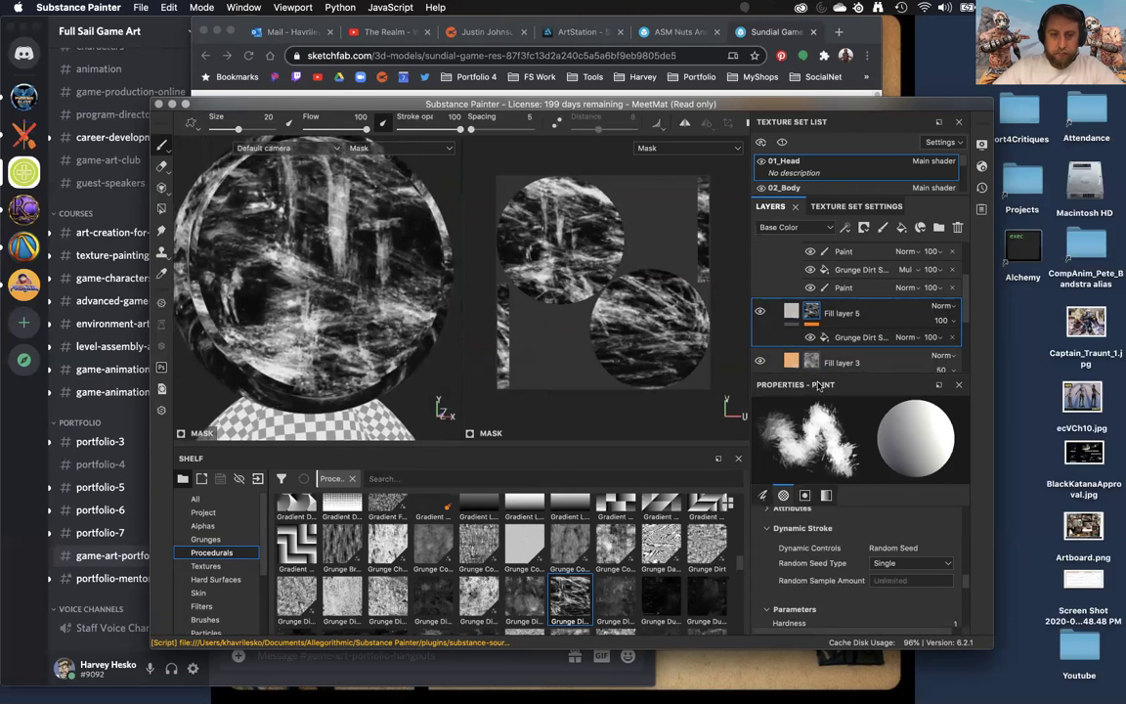
Set the UV scale of the Grunge Dirt Splats fill in Fill layer 5's mask to 0.74
scroll(853, 587, down, 5)
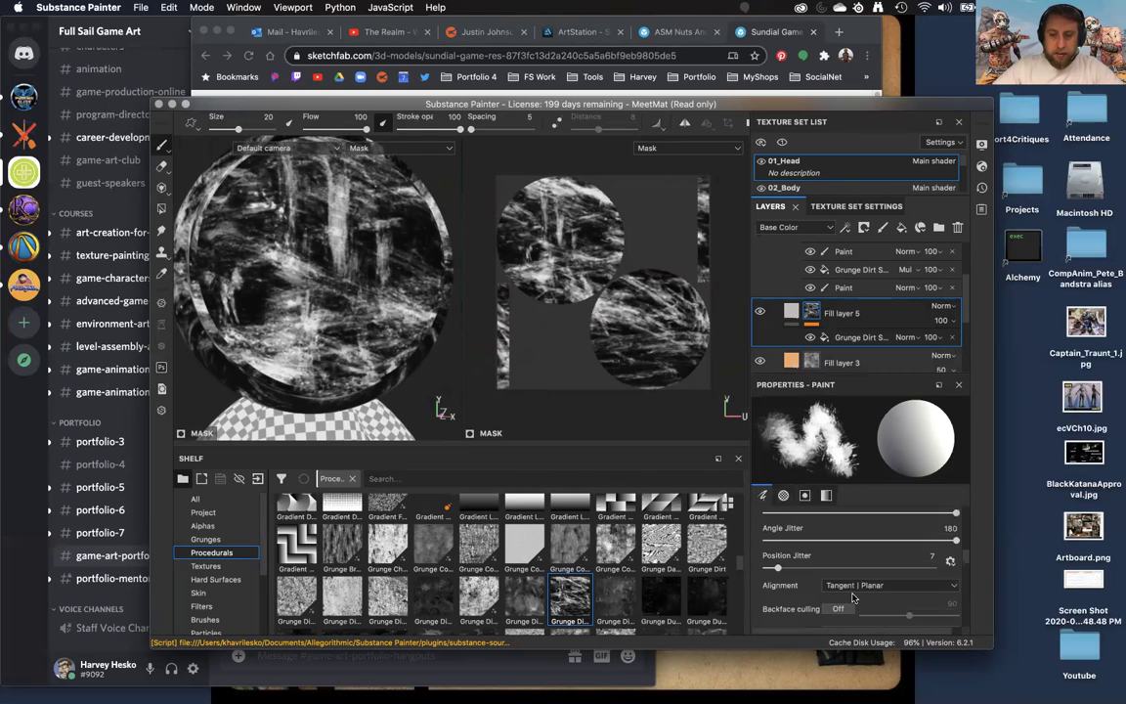
click(861, 336)
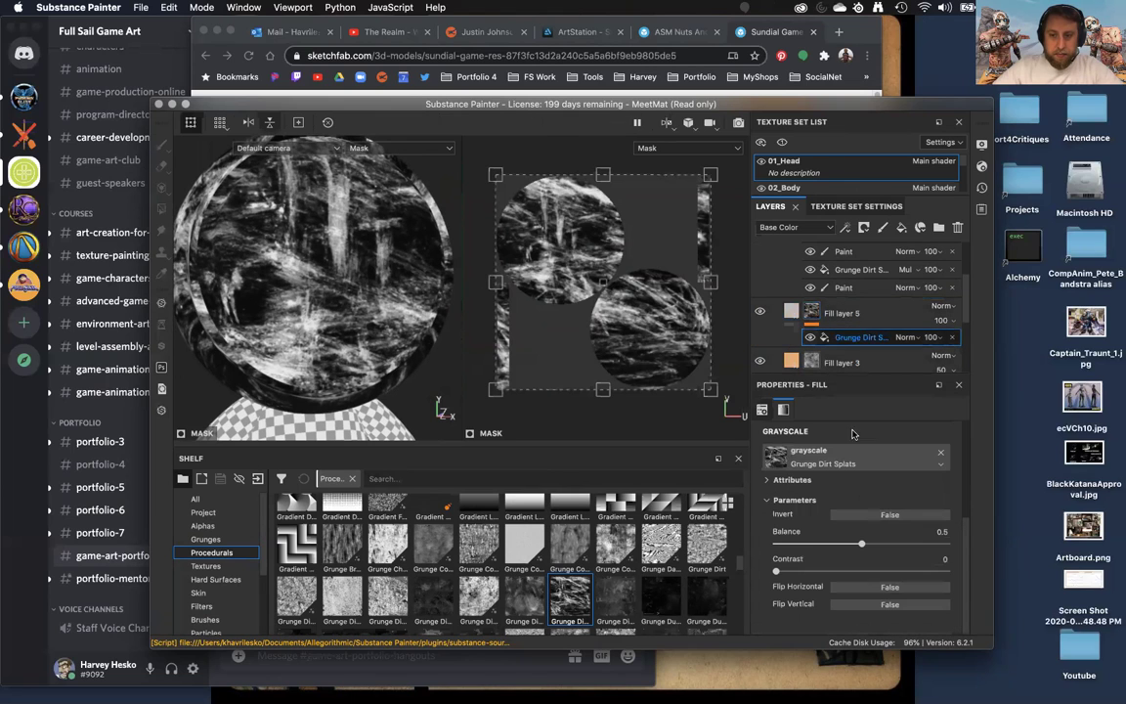
scroll(850, 528, up, 2)
scroll(849, 521, up, 3)
drag(858, 478, 838, 481)
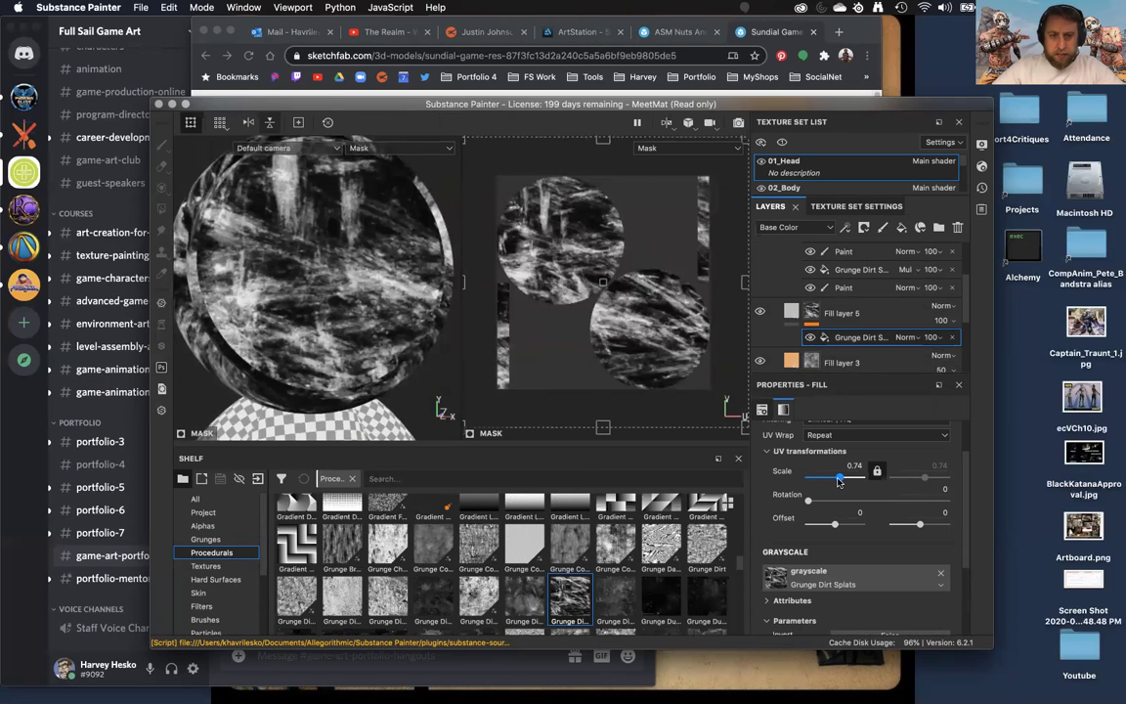
scroll(377, 334, up, 1)
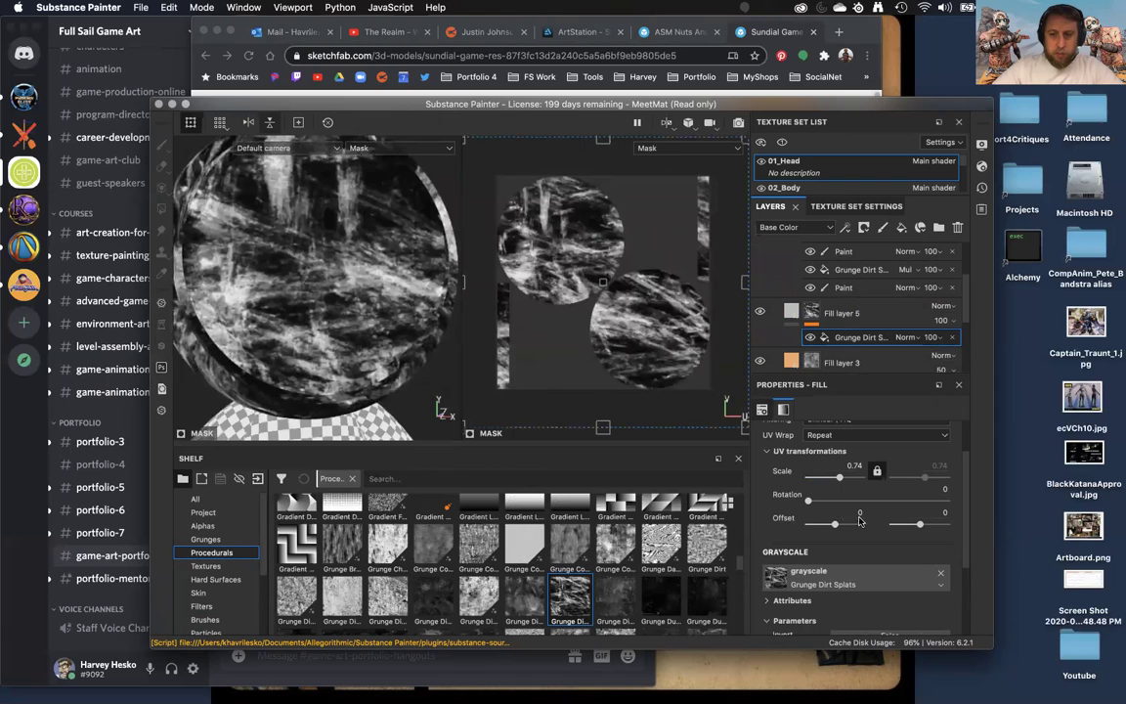
scroll(859, 528, up, 3)
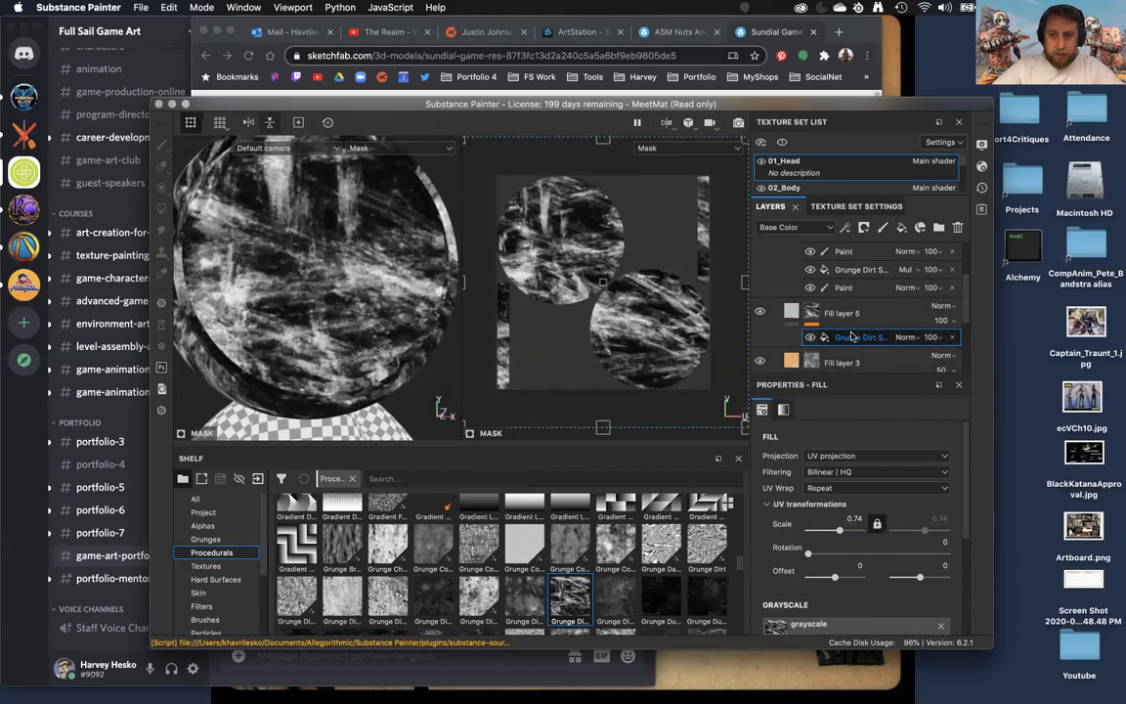
Add a Blur filter above the Grunge Dirt Splats fill in Fill layer 5's mask, with a blur intensity of about 4.5
click(813, 312)
right_click(837, 338)
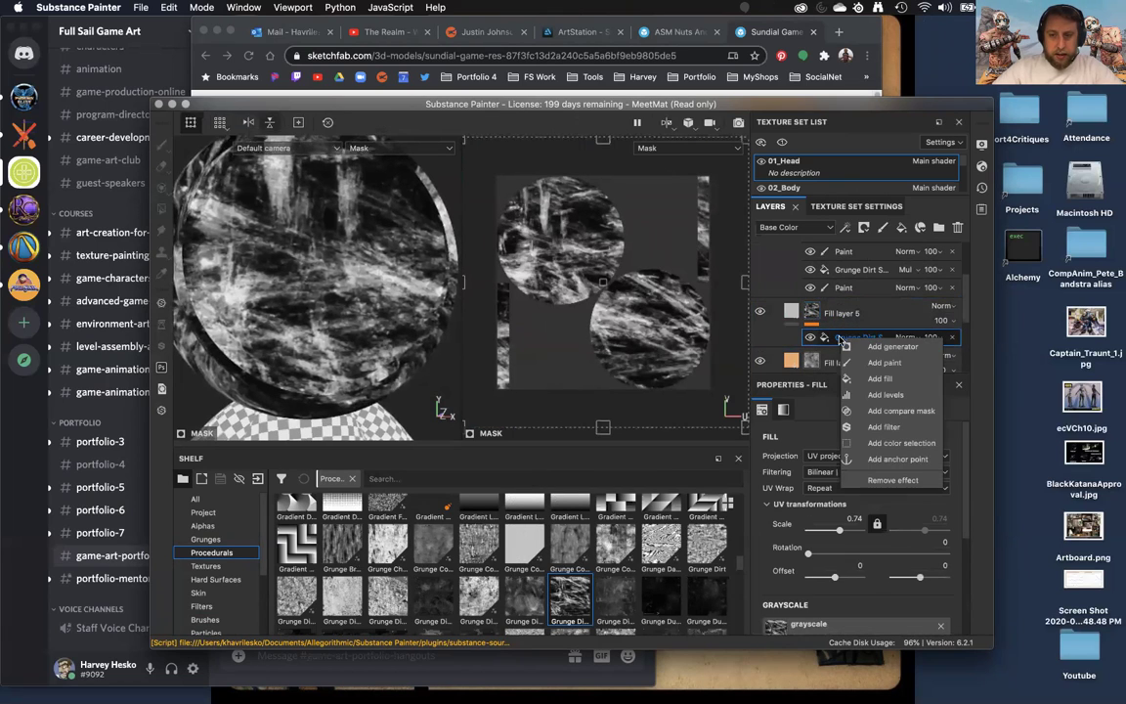
click(885, 427)
click(853, 431)
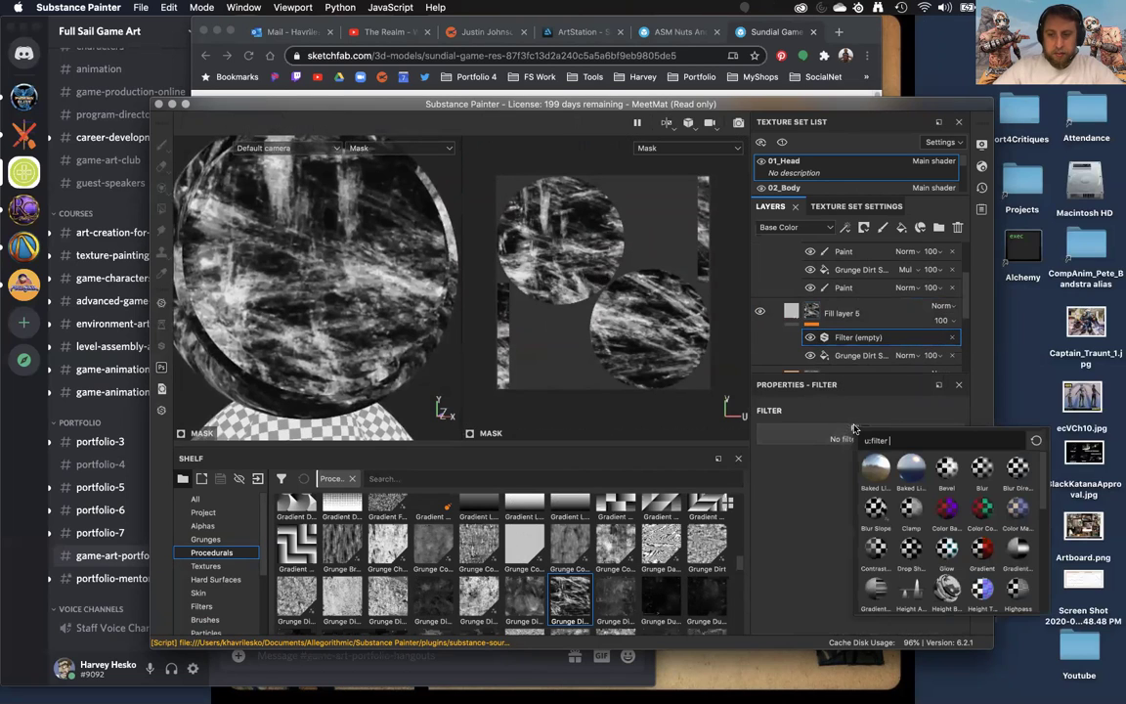
click(977, 470)
drag(777, 502, 827, 500)
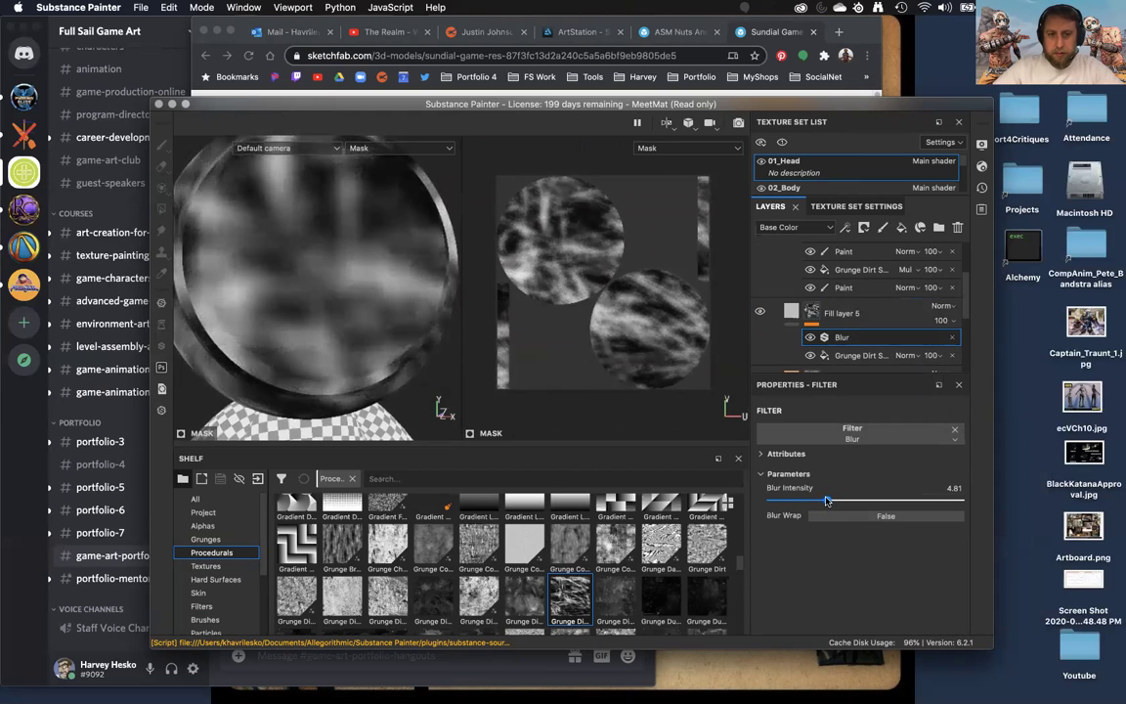
Limit Fill layer 5's material to the height channel by turning off color, metal, rough, nrm and ao
click(791, 311)
alt+right_drag(352, 326, 382, 428)
alt+drag(383, 427, 361, 387)
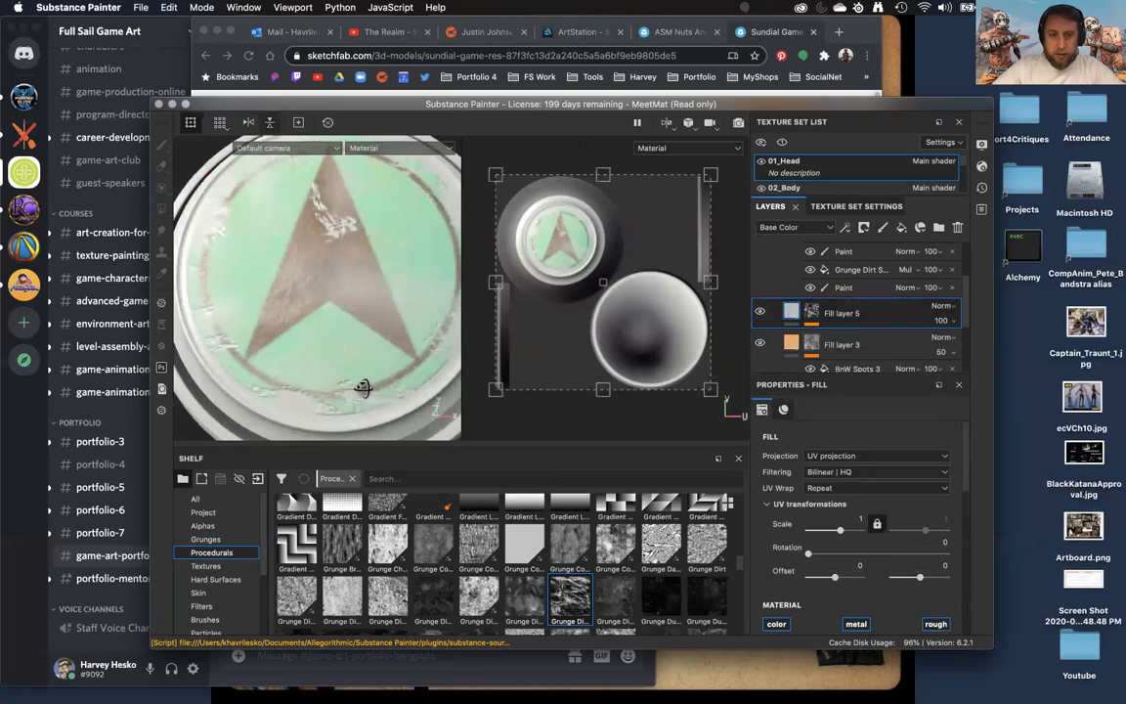
scroll(831, 506, down, 5)
scroll(829, 505, up, 2)
click(777, 505)
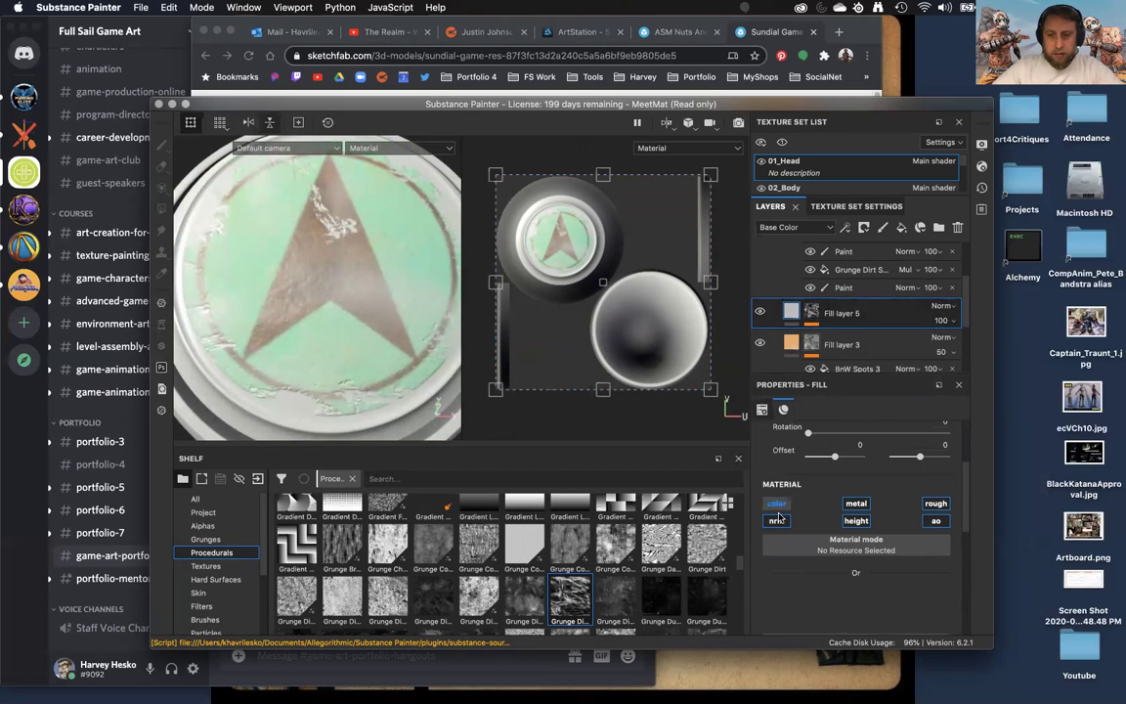
click(856, 520)
scroll(891, 564, down, 2)
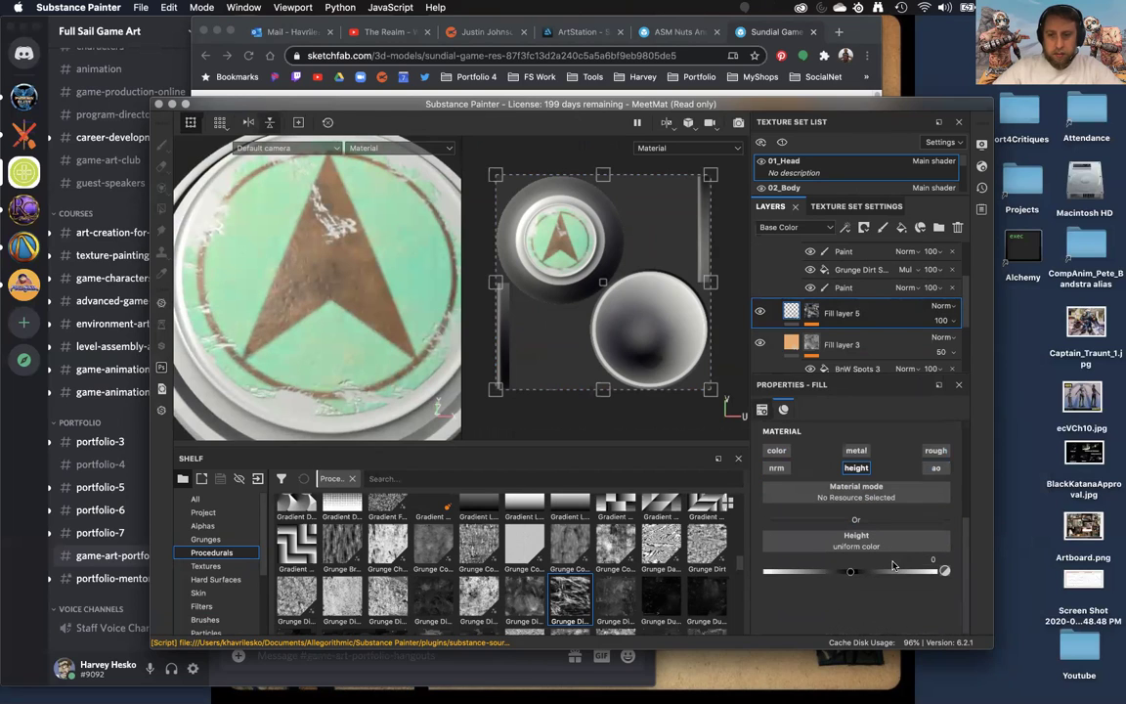
Set Fill layer 5's uniform height to 0.5367 and check the relief on the head's face
click(853, 574)
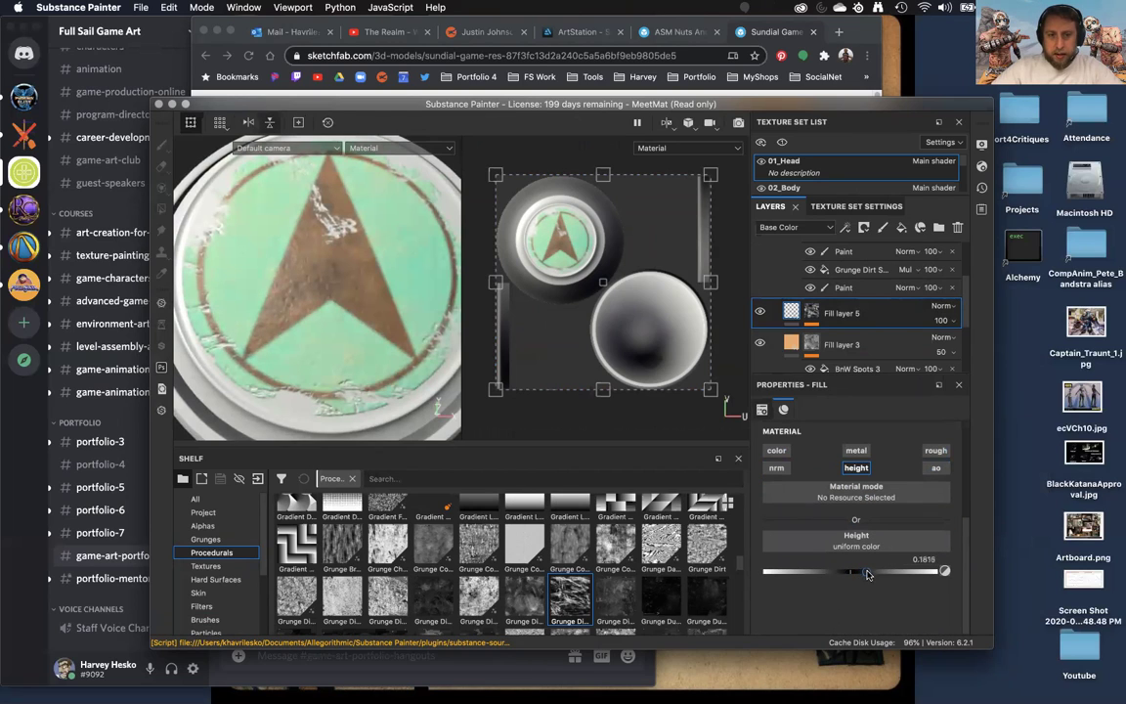
drag(887, 574, 898, 574)
alt+drag(260, 328, 264, 274)
scroll(244, 367, up, 3)
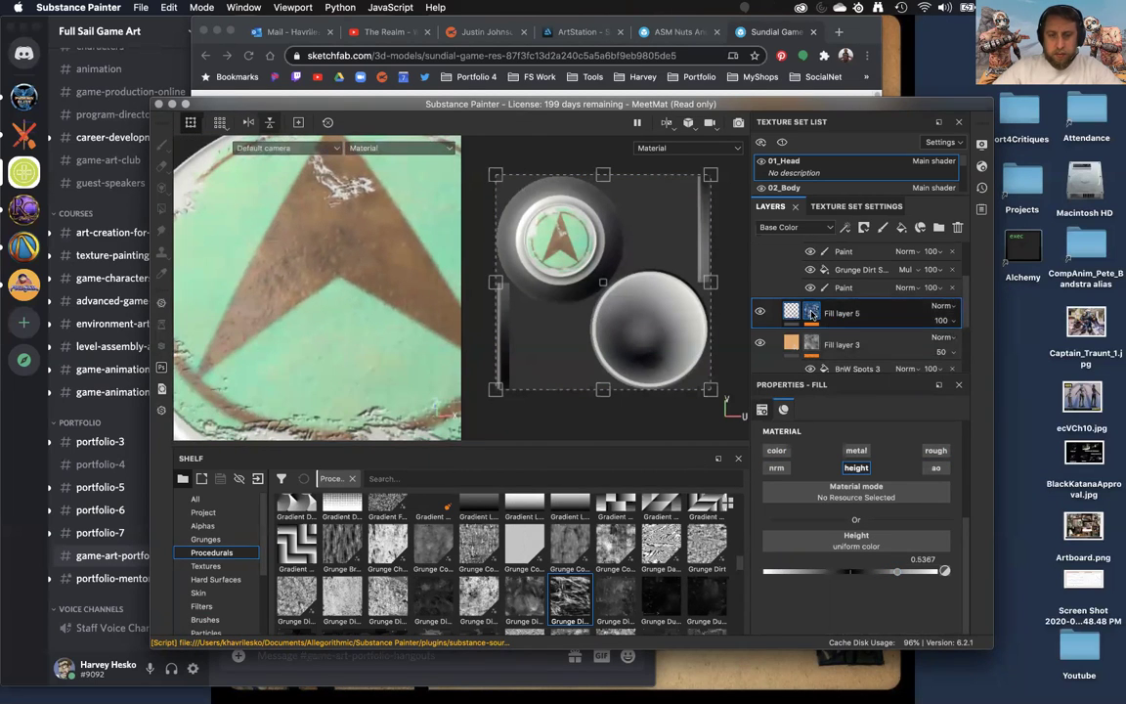
Display Fill layer 5's mask on its own and add a Levels effect above the Blur filter
alt+click(812, 312)
alt+right_drag(293, 289, 241, 135)
alt+drag(319, 328, 325, 281)
click(885, 336)
right_click(887, 340)
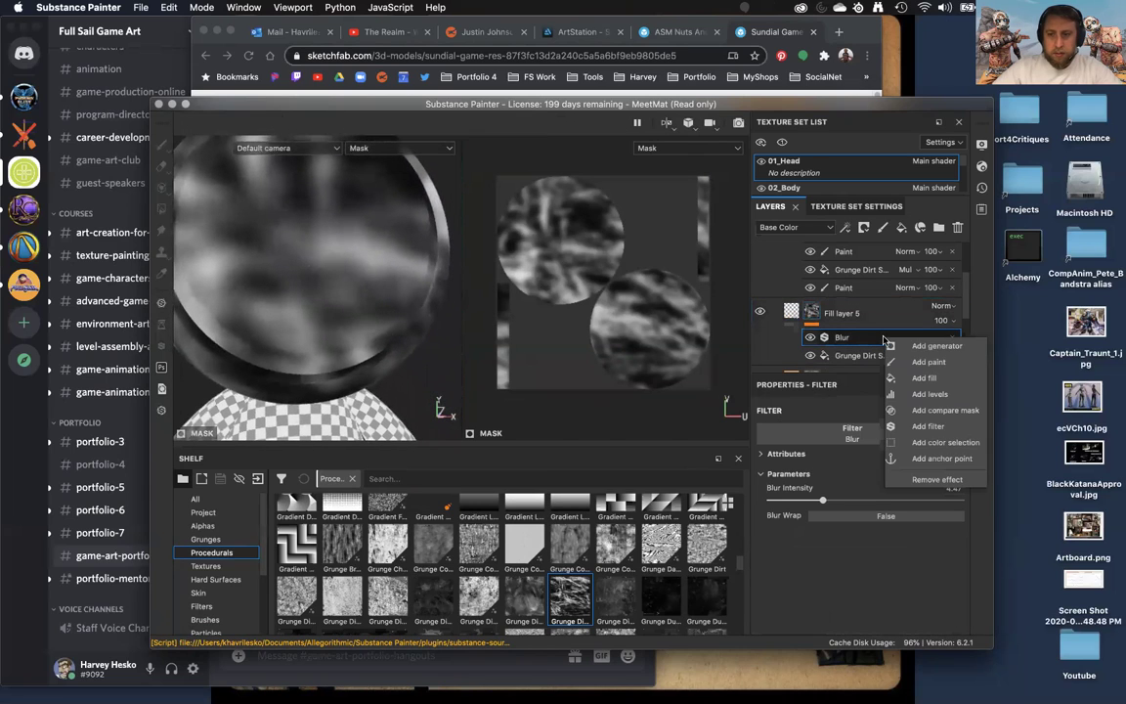
click(929, 393)
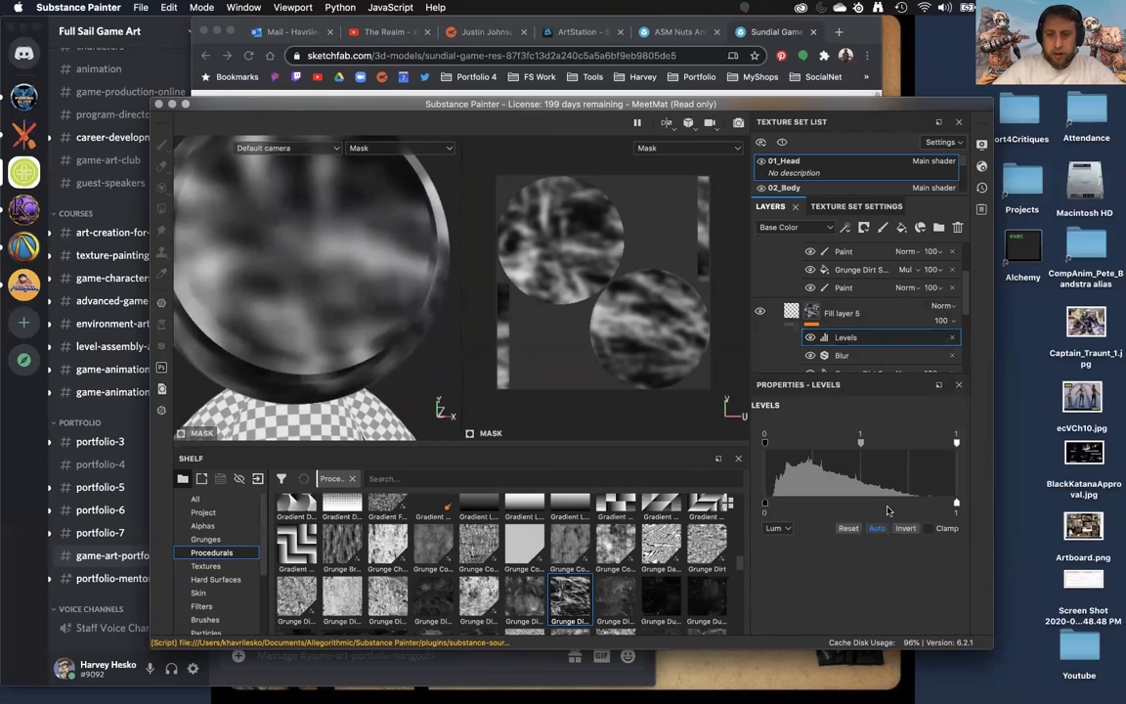
Set the mask Levels input black to 0.227, midtone to 1.957 and white to 0.72, then inspect the material
drag(836, 448, 807, 445)
mouse_move(885, 443)
mouse_down()
mouse_move(846, 444)
mouse_move(873, 443)
mouse_up()
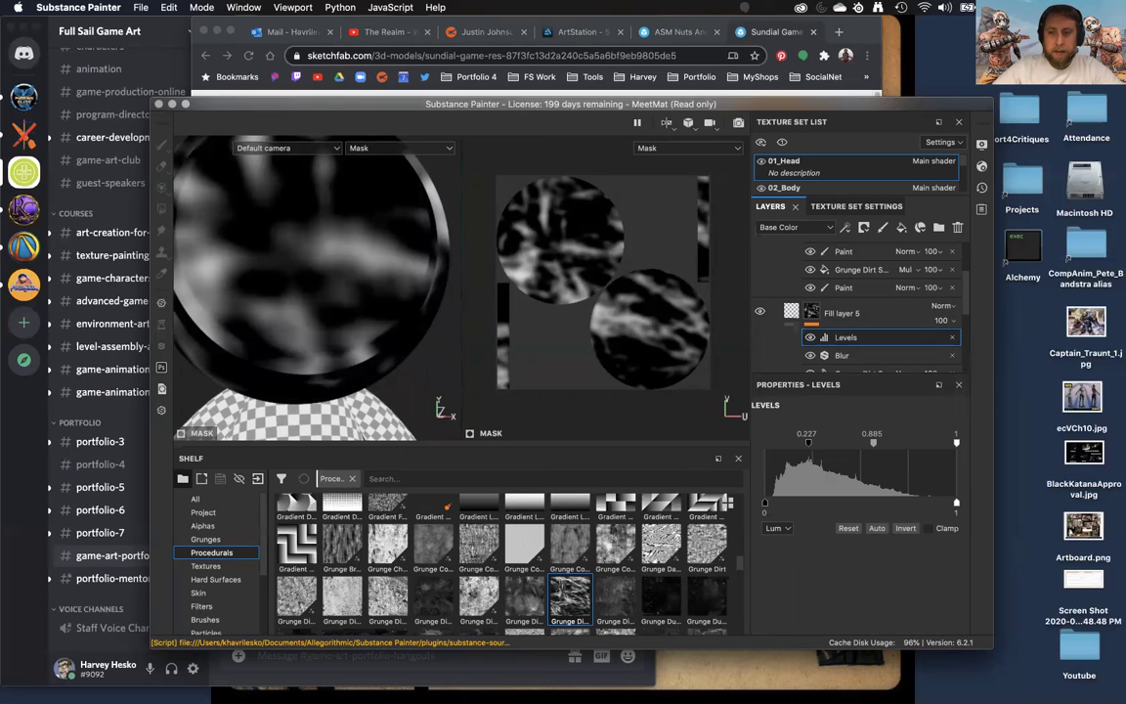
drag(957, 443, 901, 445)
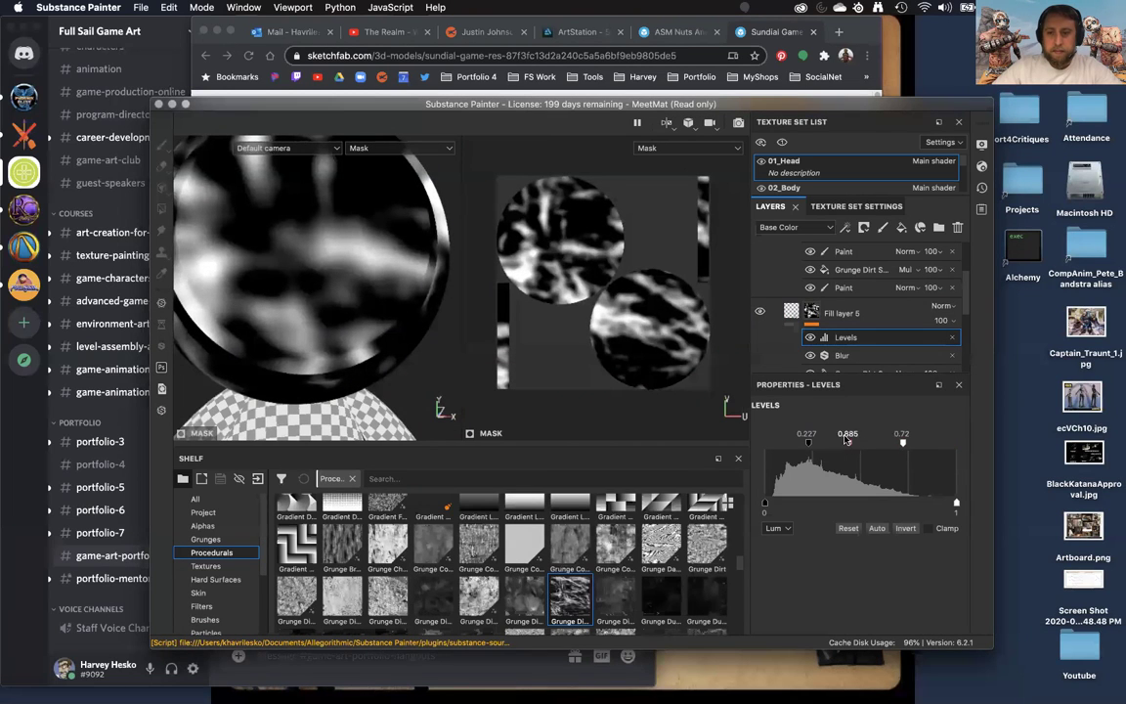
drag(849, 444, 858, 447)
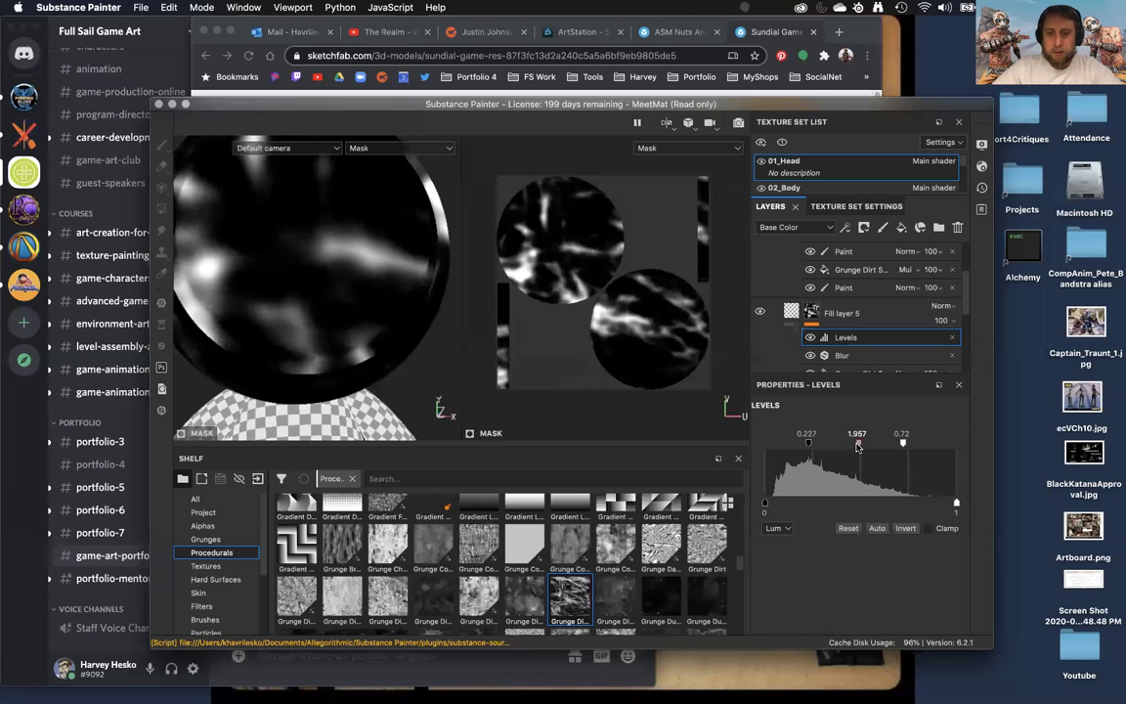
click(792, 312)
alt+drag(310, 324, 281, 396)
alt+drag(300, 355, 347, 244)
Lower the output white in Fill layer 5's mask Levels and set the input black to 0.336 and midtone to 0.446
click(812, 313)
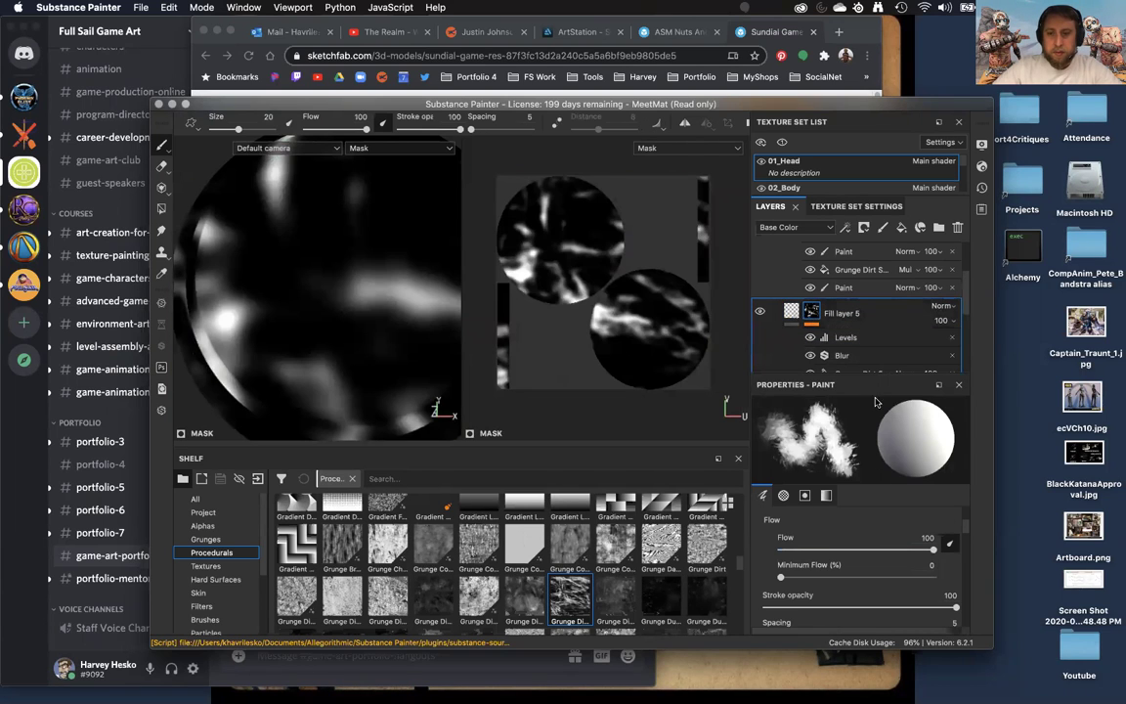
click(846, 337)
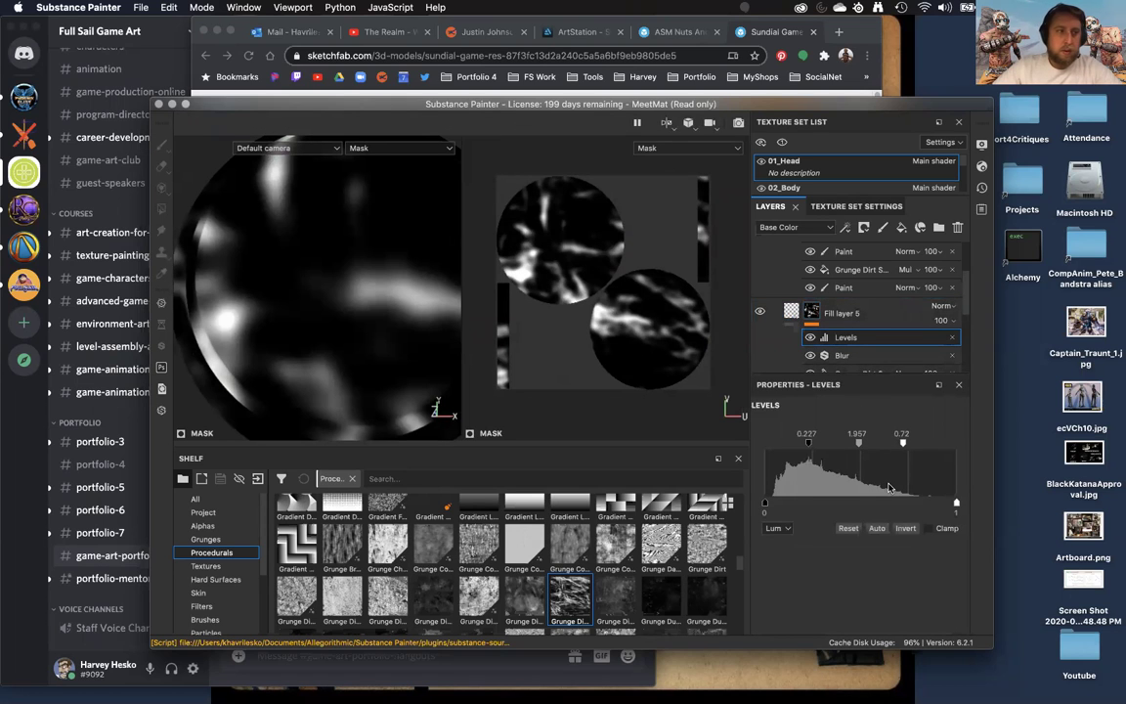
mouse_move(770, 508)
mouse_down()
mouse_move(823, 511)
mouse_move(763, 510)
mouse_up()
drag(957, 506, 902, 511)
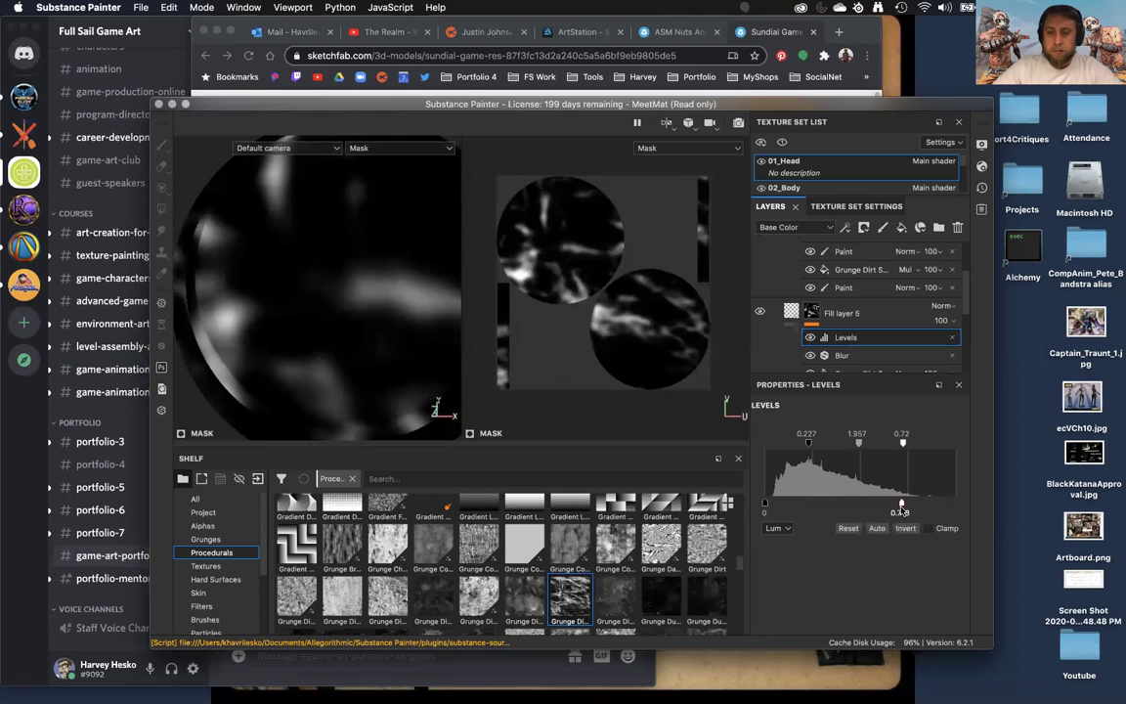
drag(859, 452, 831, 449)
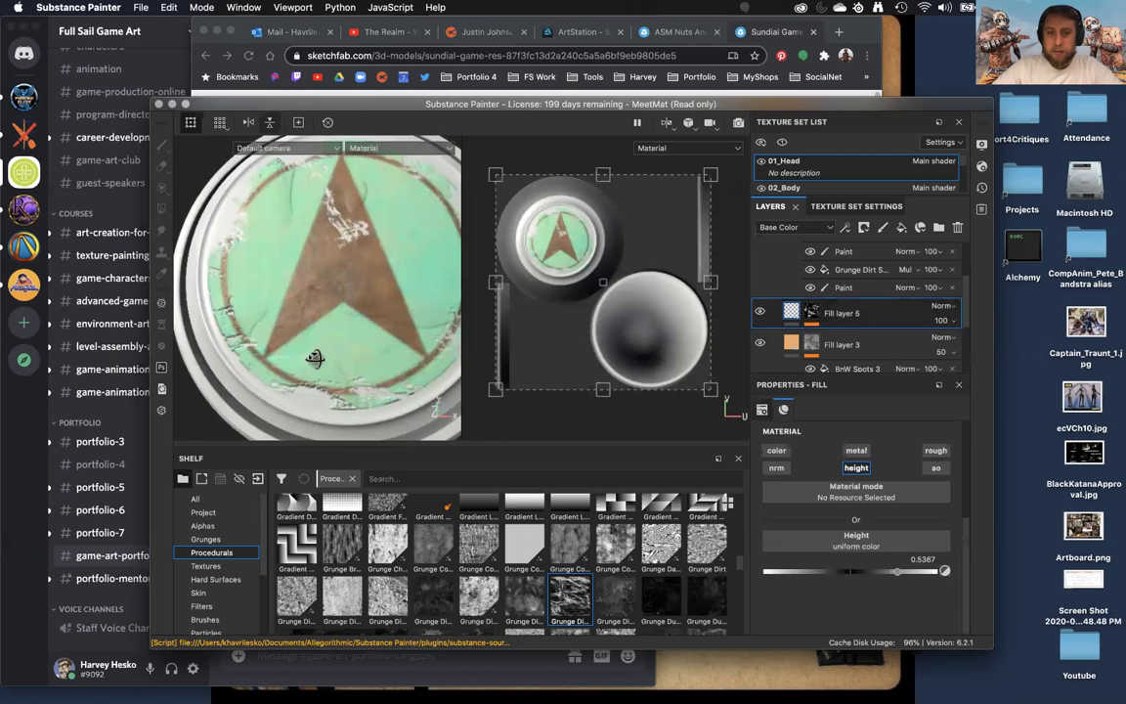
alt+drag(314, 358, 547, 383)
Set the mask Levels output white to 0.92 and midtone to 0.813, then inspect the head's material from several angles
click(813, 313)
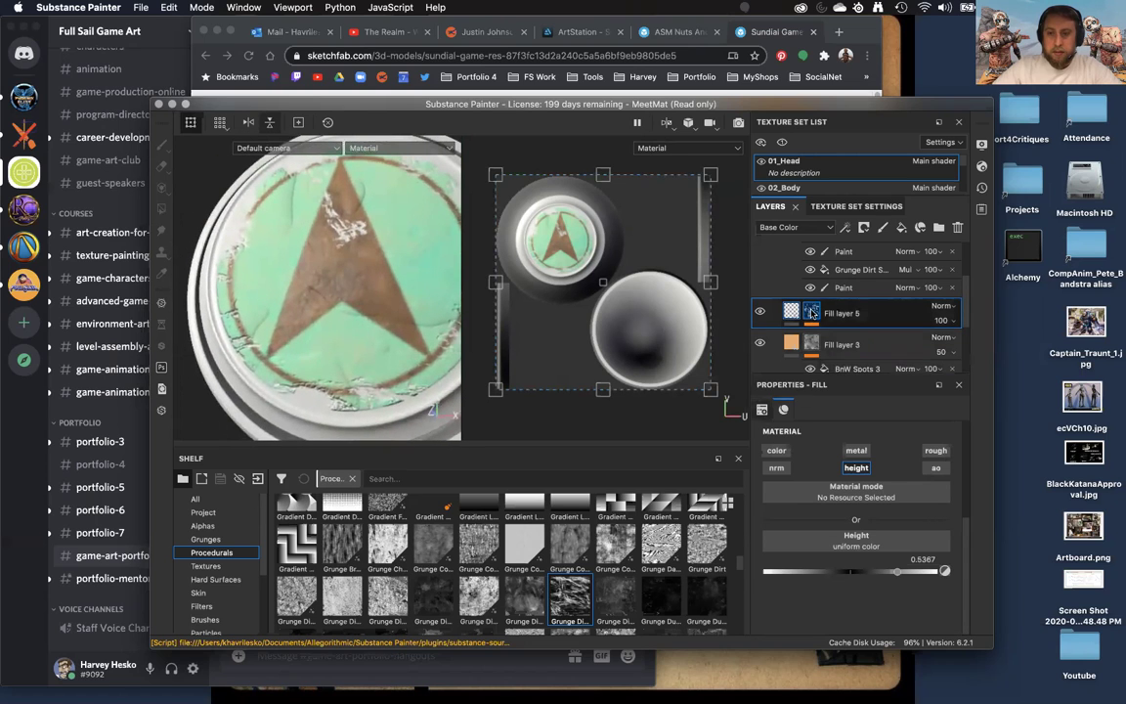
alt+click(812, 313)
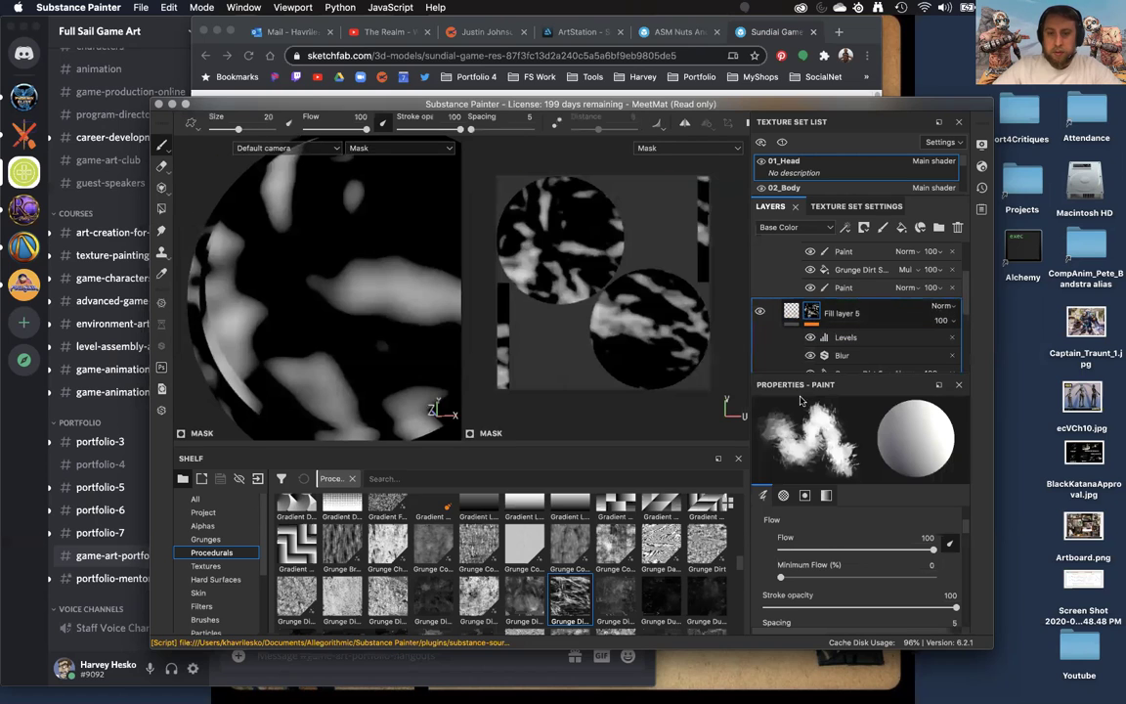
click(842, 338)
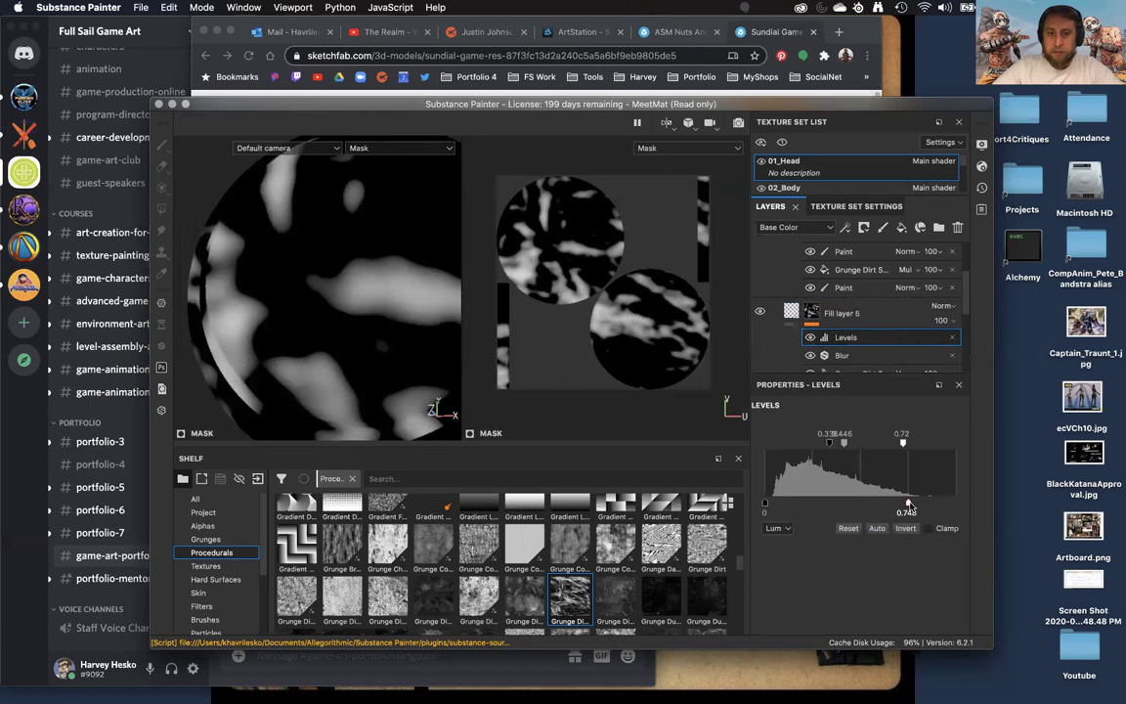
drag(928, 507, 968, 511)
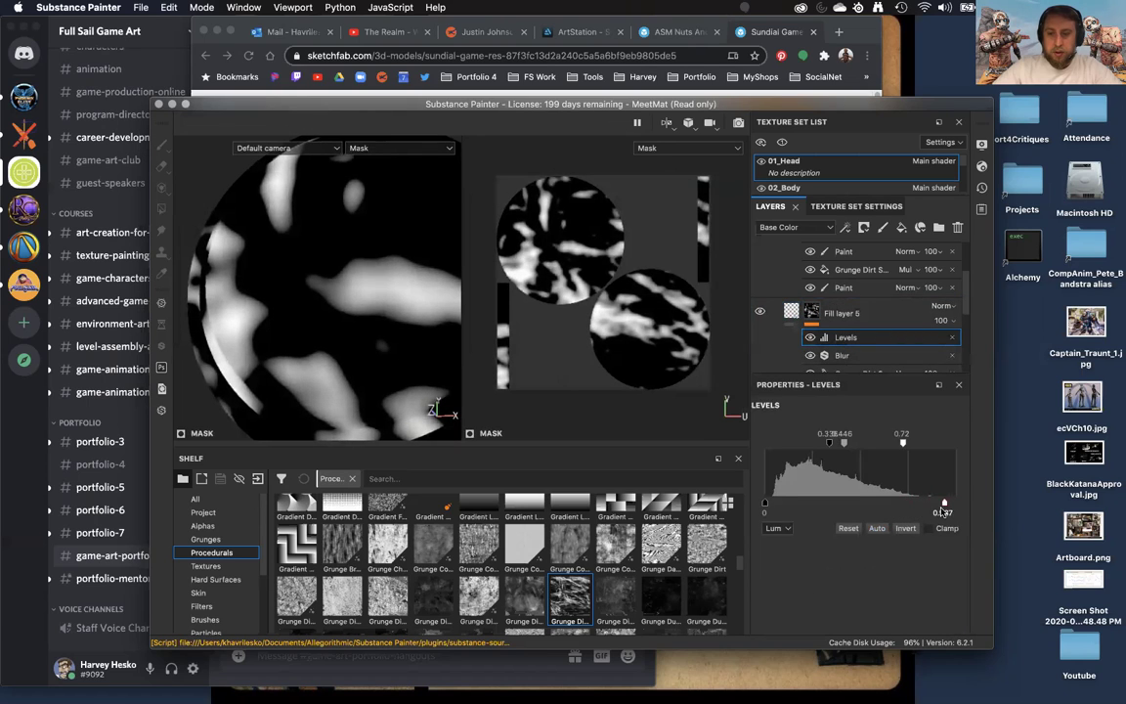
drag(847, 448, 860, 449)
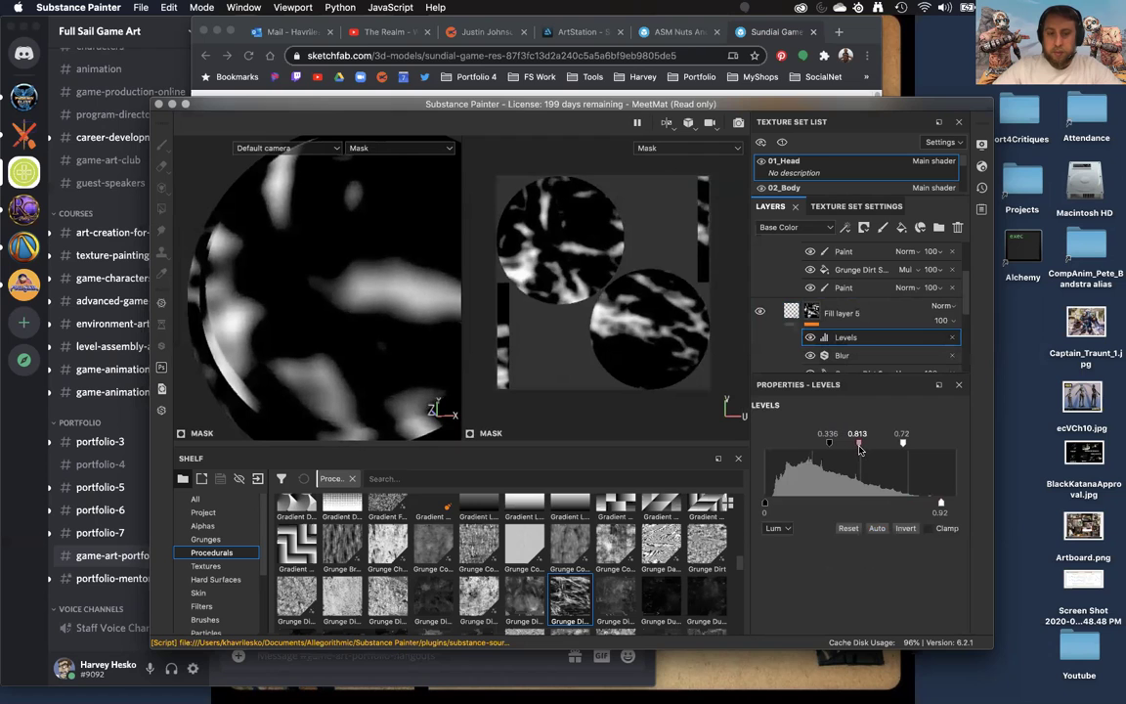
click(811, 313)
alt+drag(355, 349, 315, 350)
alt+middle_drag(315, 350, 379, 410)
scroll(378, 407, up, 4)
alt+drag(367, 400, 345, 311)
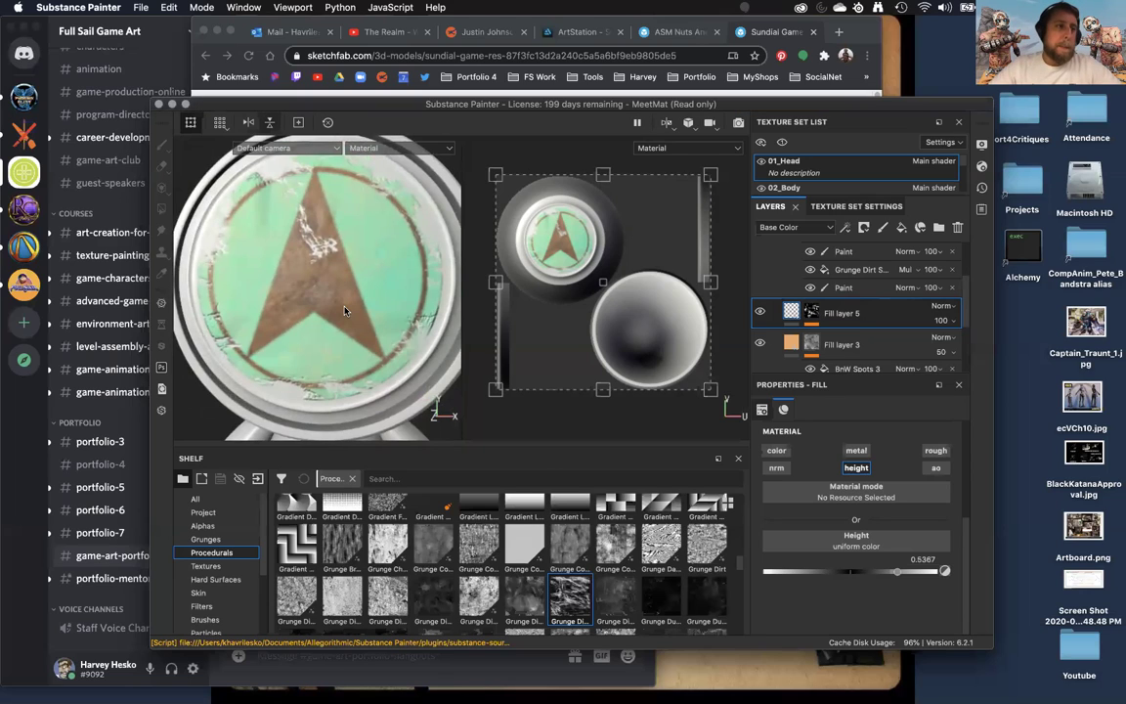